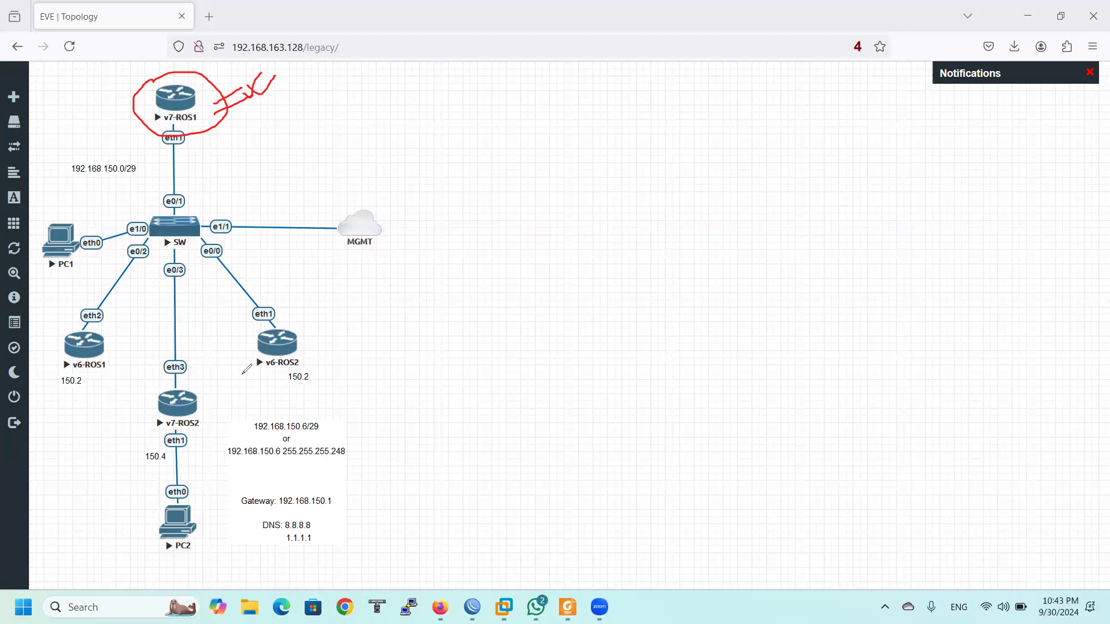
# Circle v6-ROS1, v6-ROS2, v7-ROS2 and PC1 on the EVE-NG topology with the pen
pyautogui.moveTo(237, 340); pyautogui.dragTo(250, 366)
pyautogui.moveTo(174, 385)
pyautogui.mouseDown()
pyautogui.moveTo(172, 442)
pyautogui.moveTo(160, 407)
pyautogui.mouseUp()
pyautogui.moveTo(55, 337)
pyautogui.mouseDown()
pyautogui.moveTo(103, 356)
pyautogui.moveTo(45, 382)
pyautogui.mouseUp()
pyautogui.moveTo(49, 228)
pyautogui.mouseDown()
pyautogui.moveTo(72, 217)
pyautogui.moveTo(59, 269)
pyautogui.mouseUp()
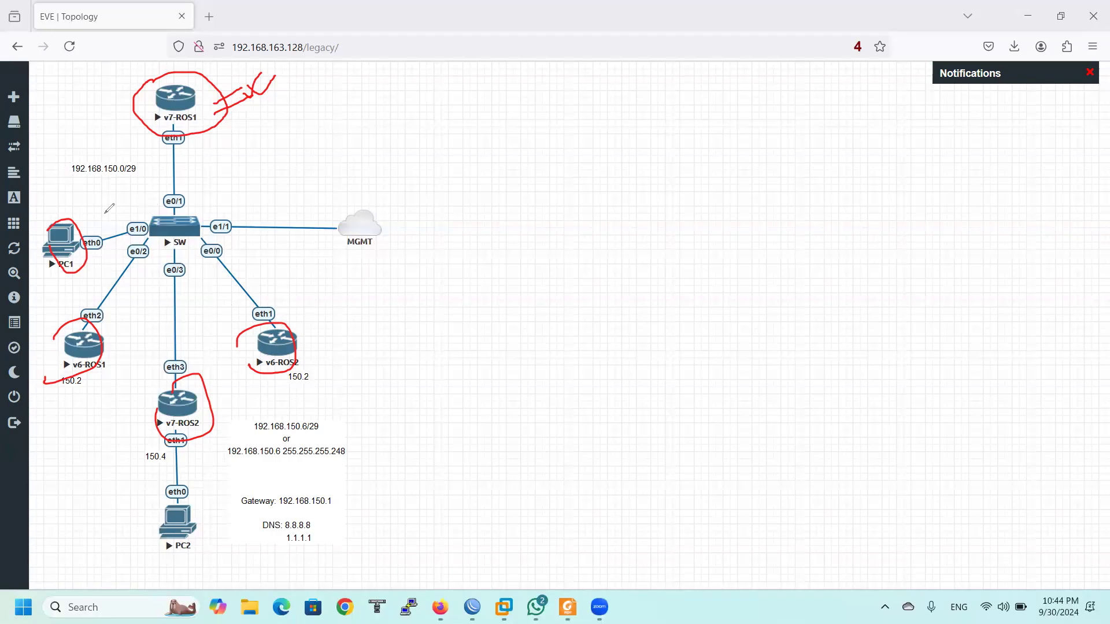
# Redraw an outline around the client side, tick v7-ROS1, then erase all pen marks
pyautogui.press('e')
pyautogui.moveTo(69, 207)
pyautogui.mouseDown()
pyautogui.moveTo(209, 207)
pyautogui.moveTo(288, 345)
pyautogui.mouseUp()
pyautogui.moveTo(308, 390)
pyautogui.mouseDown()
pyautogui.moveTo(198, 506)
pyautogui.moveTo(104, 397)
pyautogui.moveTo(47, 260)
pyautogui.moveTo(57, 216)
pyautogui.mouseUp()
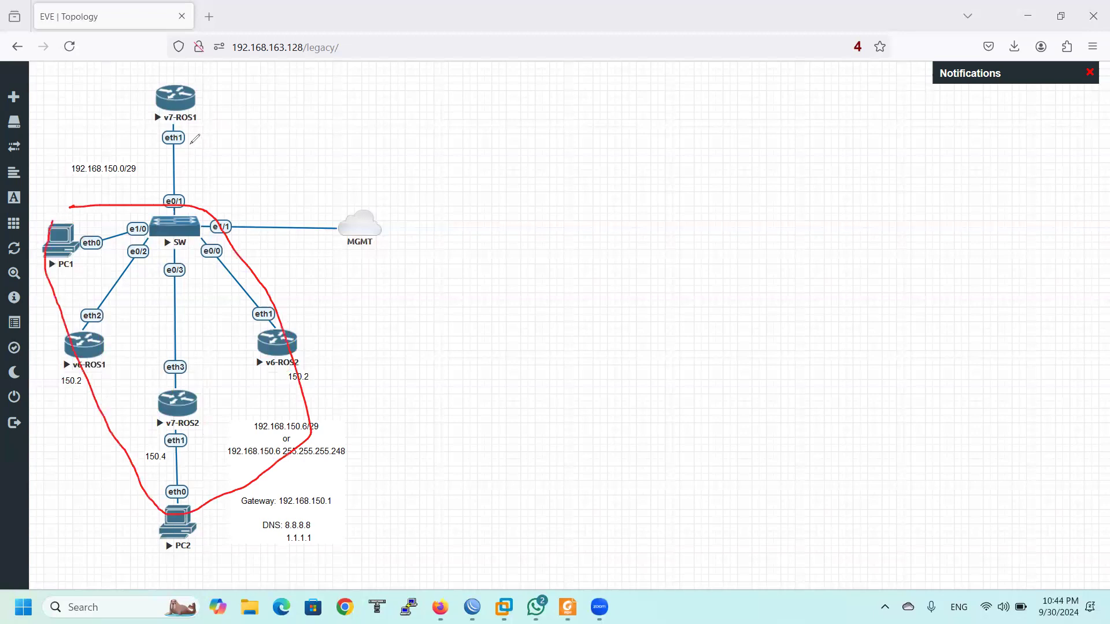
pyautogui.moveTo(181, 107); pyautogui.dragTo(215, 99)
pyautogui.moveTo(191, 141); pyautogui.dragTo(211, 132)
pyautogui.press('Escape')
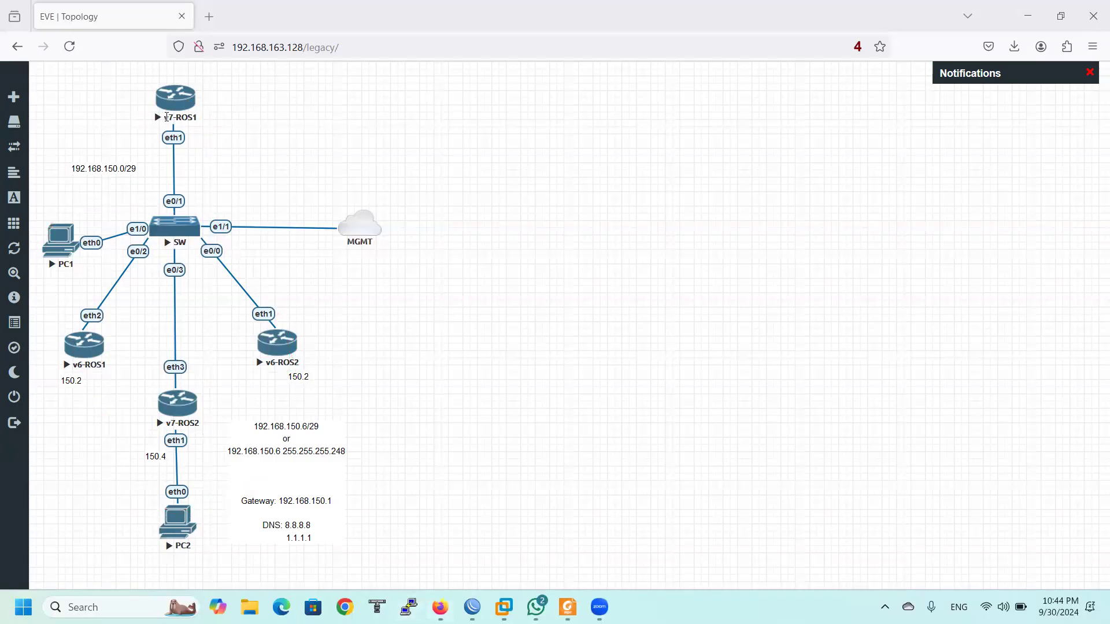
# Bring the v7-ROS1 WinBox session forward and underline v7-ROS1 in the session and topology
pyautogui.click(472, 607)
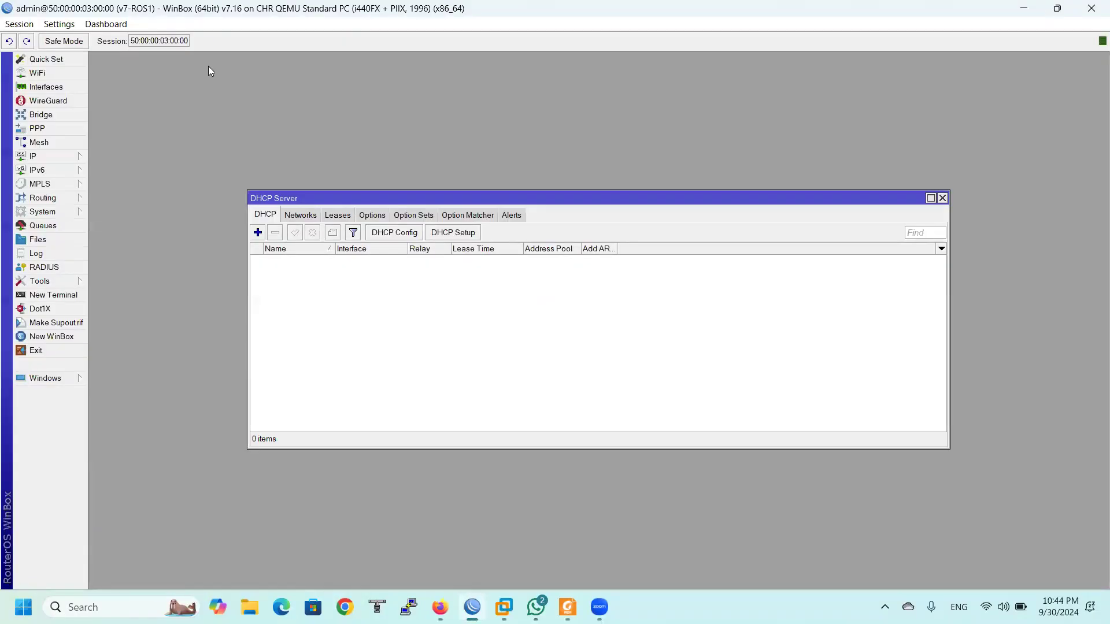
pyautogui.press('super+Down')
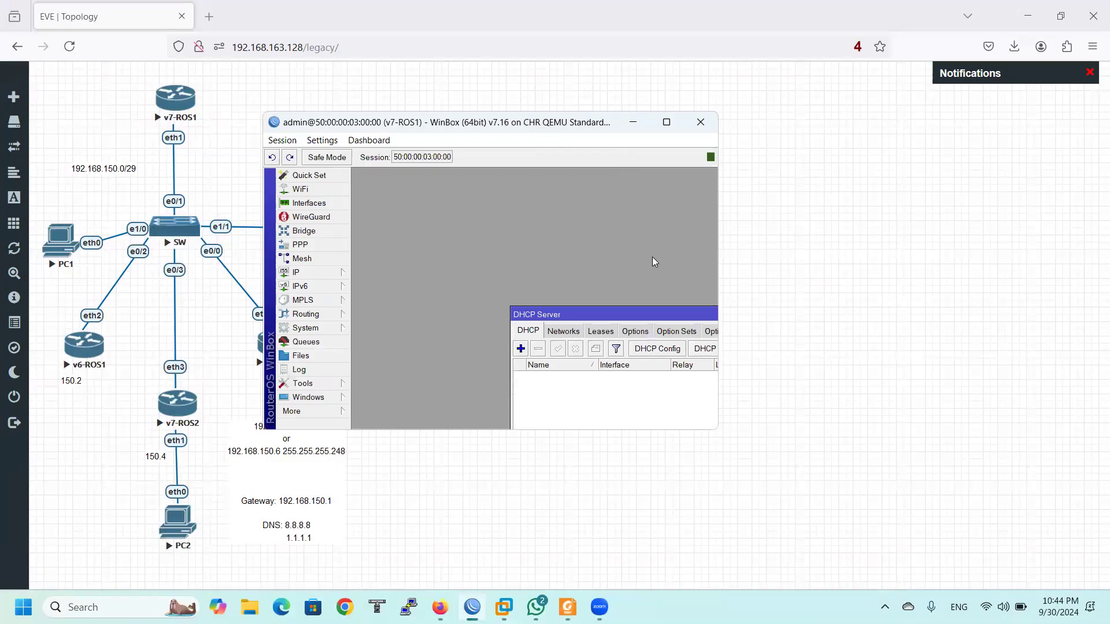
pyautogui.hotkey('ctrl', '2')
pyautogui.moveTo(386, 134); pyautogui.dragTo(432, 137)
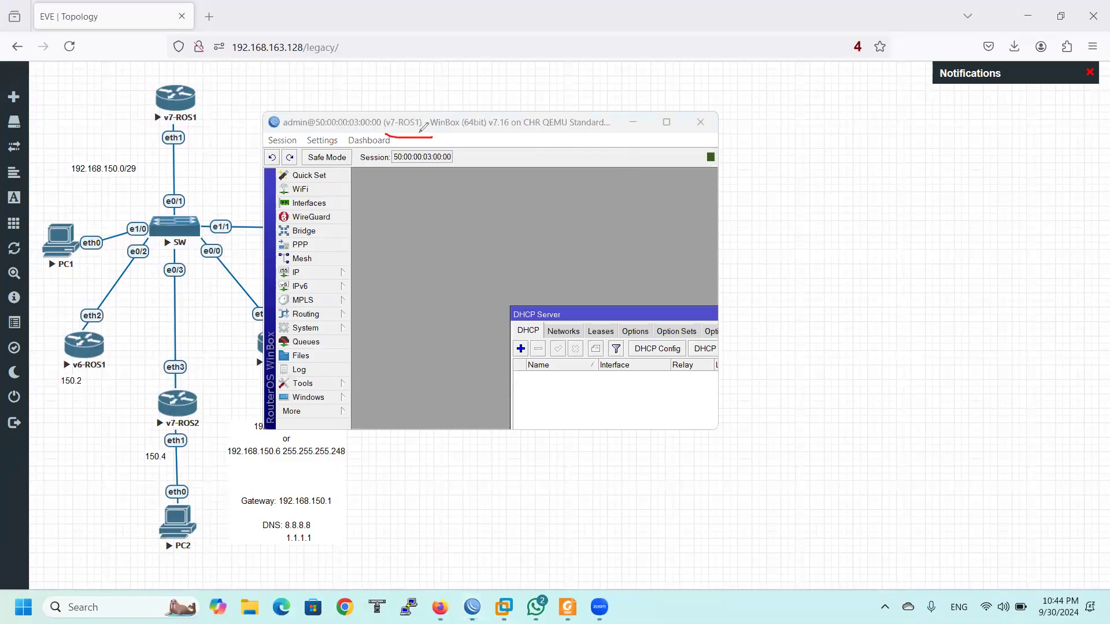
pyautogui.moveTo(161, 124); pyautogui.dragTo(199, 121)
# Enlarge the WinBox window and reopen the empty DHCP Server list via IP > DHCP Server
pyautogui.moveTo(721, 265); pyautogui.dragTo(1106, 265)
pyautogui.doubleClick(752, 314)
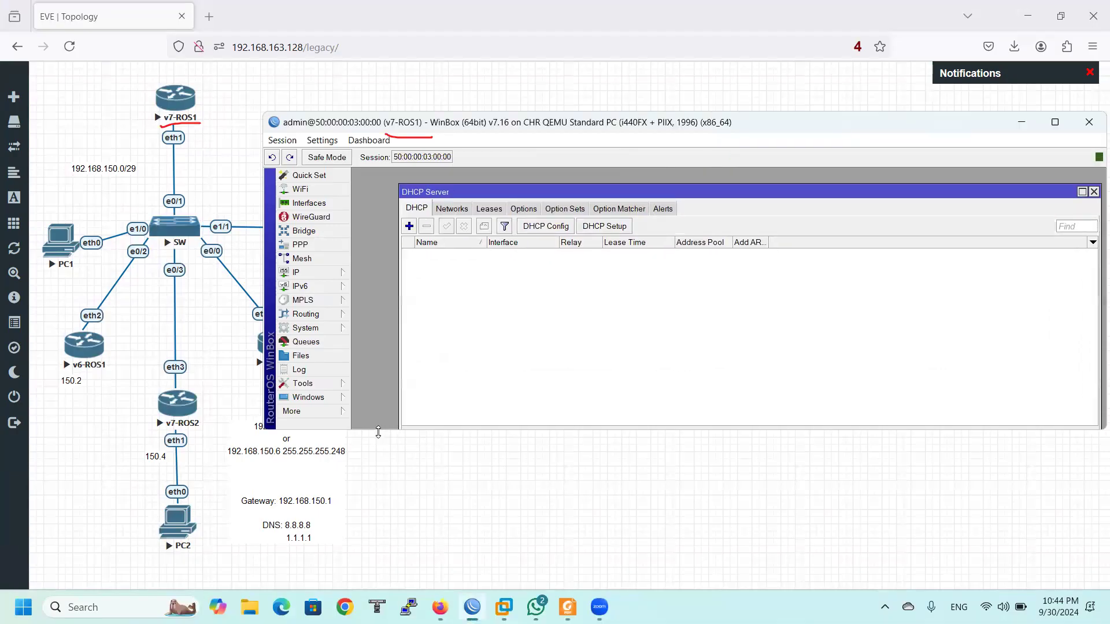
pyautogui.moveTo(378, 433); pyautogui.dragTo(378, 560)
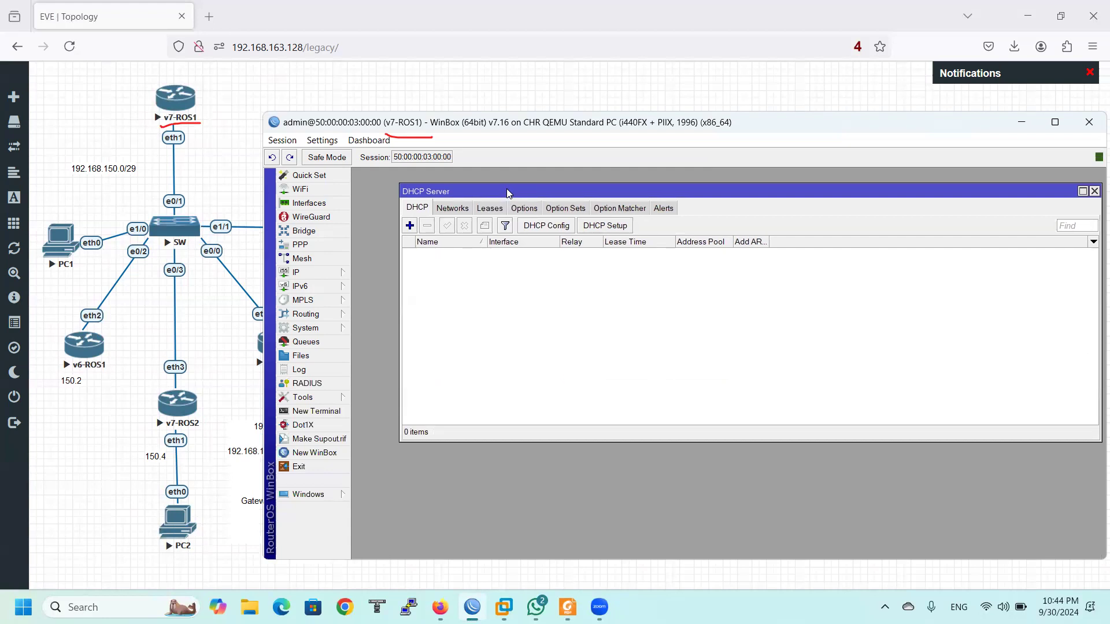
pyautogui.press('Escape')
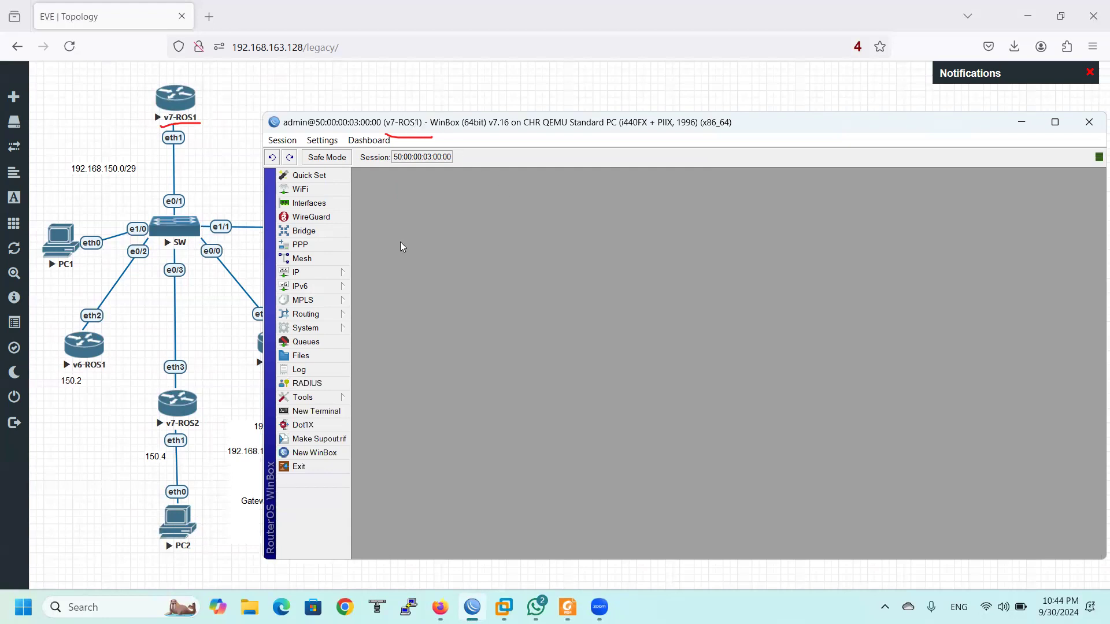
pyautogui.click(355, 248)
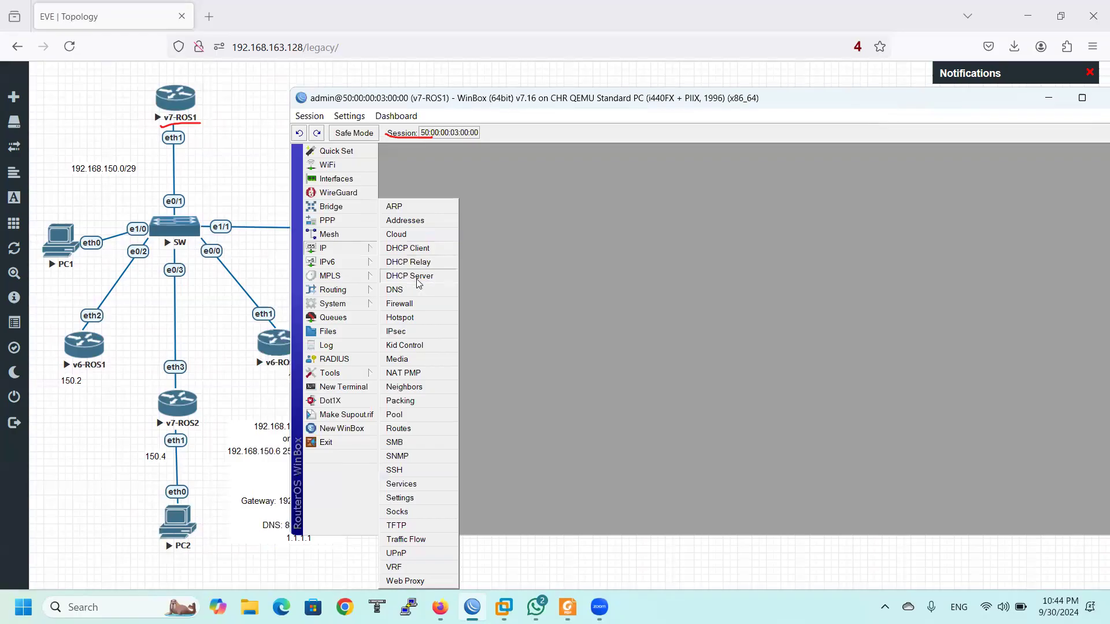
pyautogui.click(422, 280)
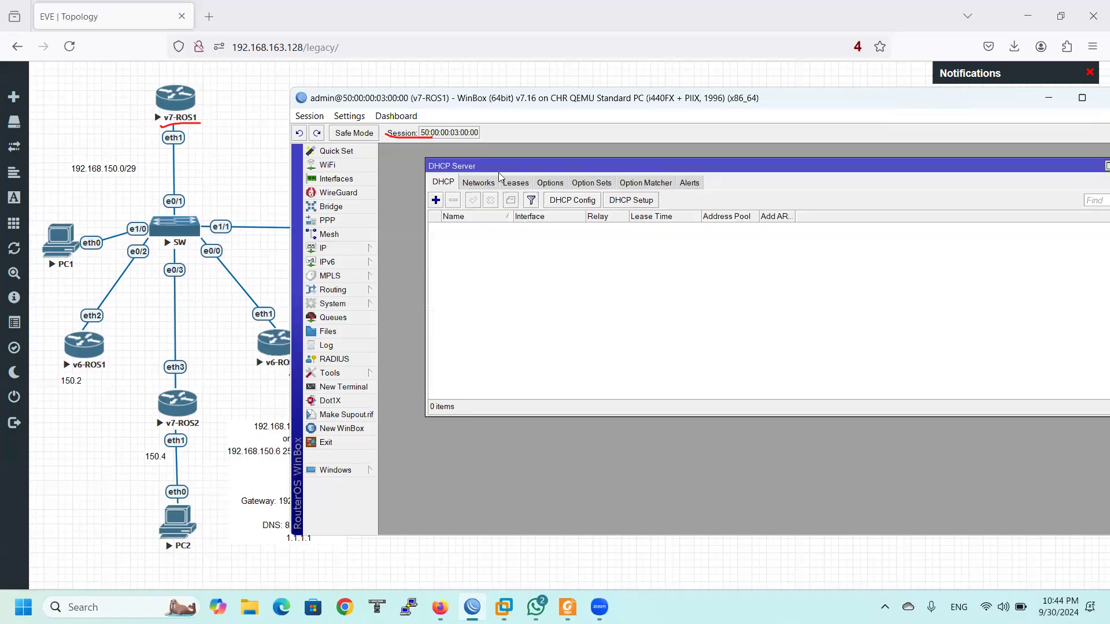
pyautogui.moveTo(625, 159); pyautogui.dragTo(615, 155)
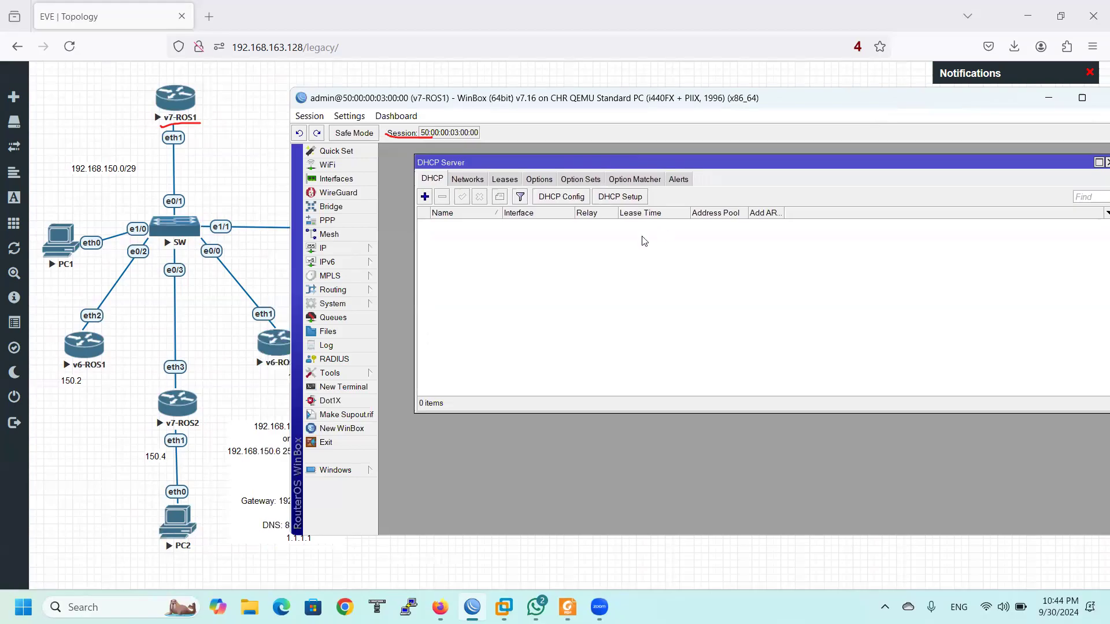
# Run DHCP Setup with ether1 as the server interface, reaching the 192.168.150.0/29 address-space step
pyautogui.click(622, 197)
pyautogui.moveTo(722, 304); pyautogui.dragTo(576, 255)
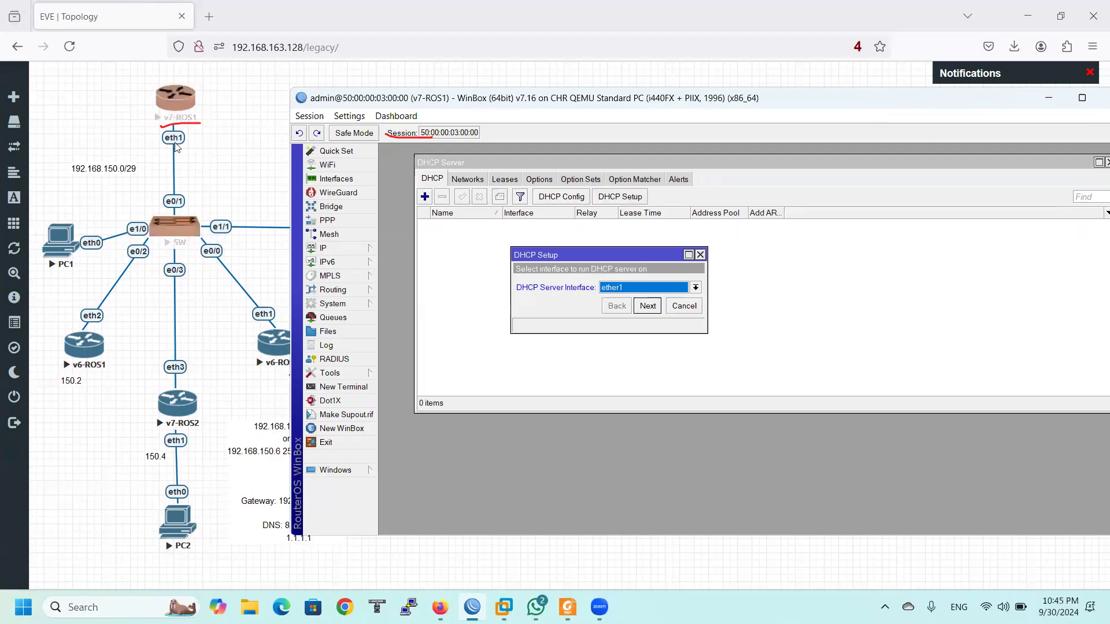
pyautogui.click(696, 287)
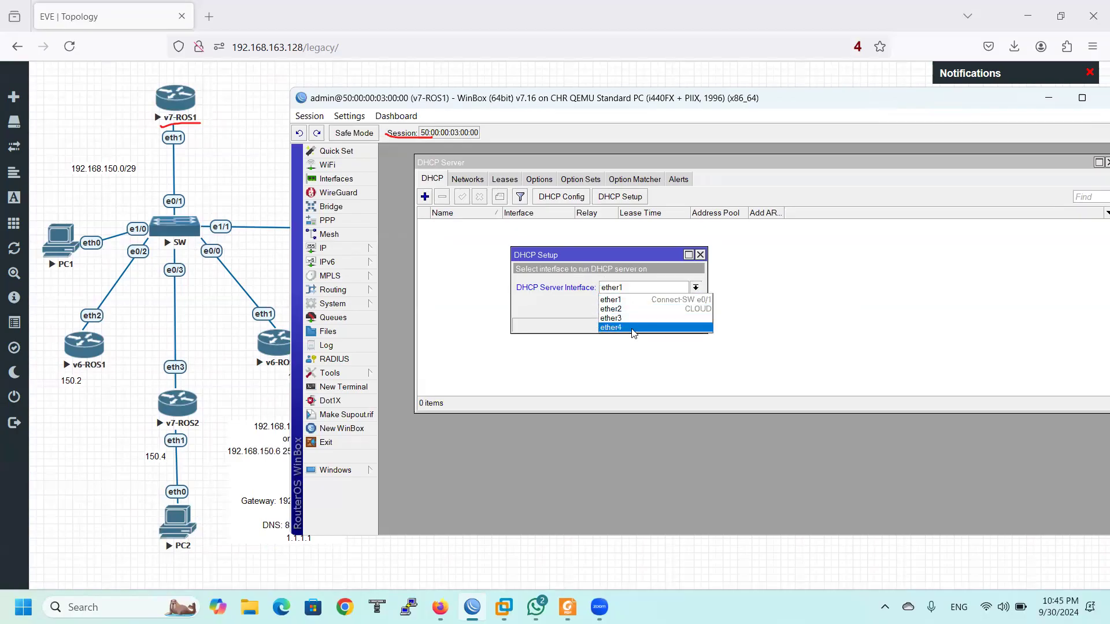
pyautogui.click(627, 300)
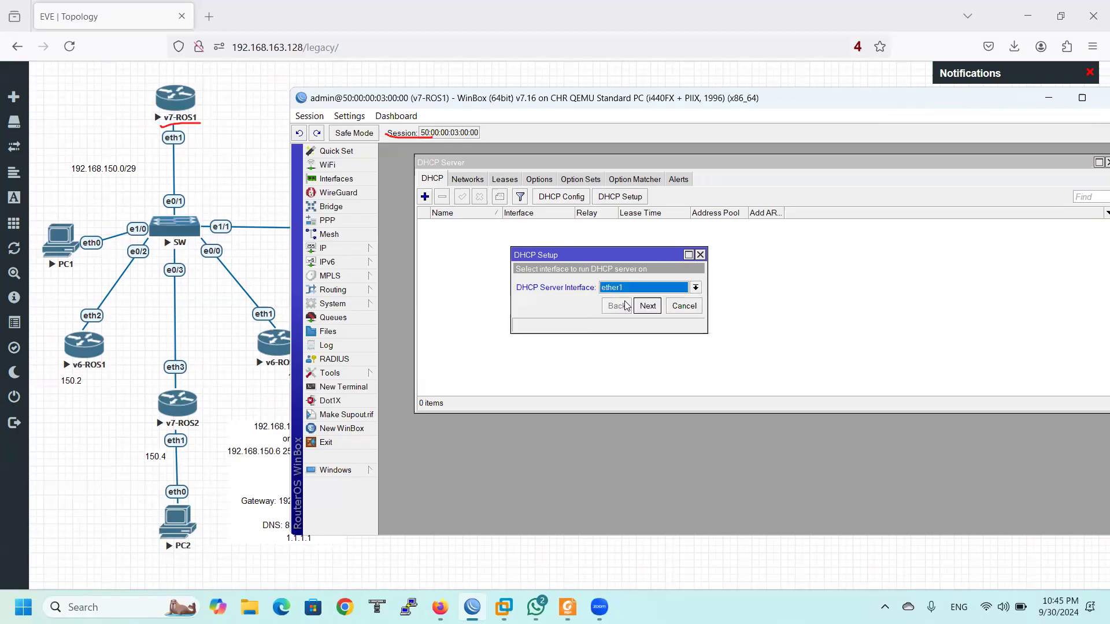
pyautogui.click(647, 307)
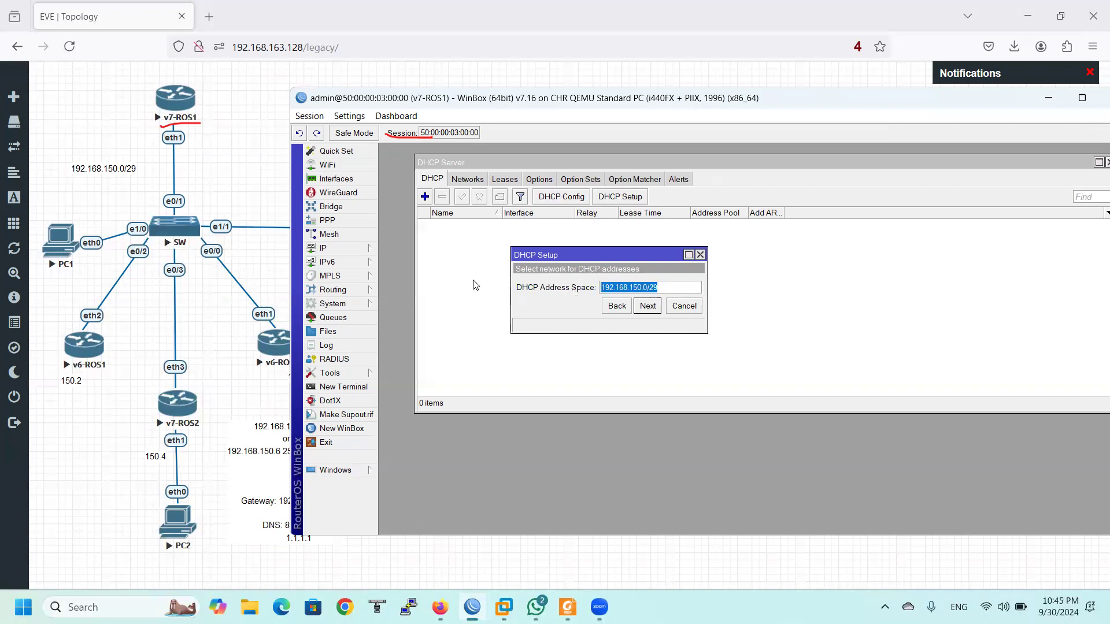
# Open v7-ROS1's IP address list showing the existing 192.168.150.1/29 entry
pyautogui.click(325, 248)
pyautogui.click(422, 230)
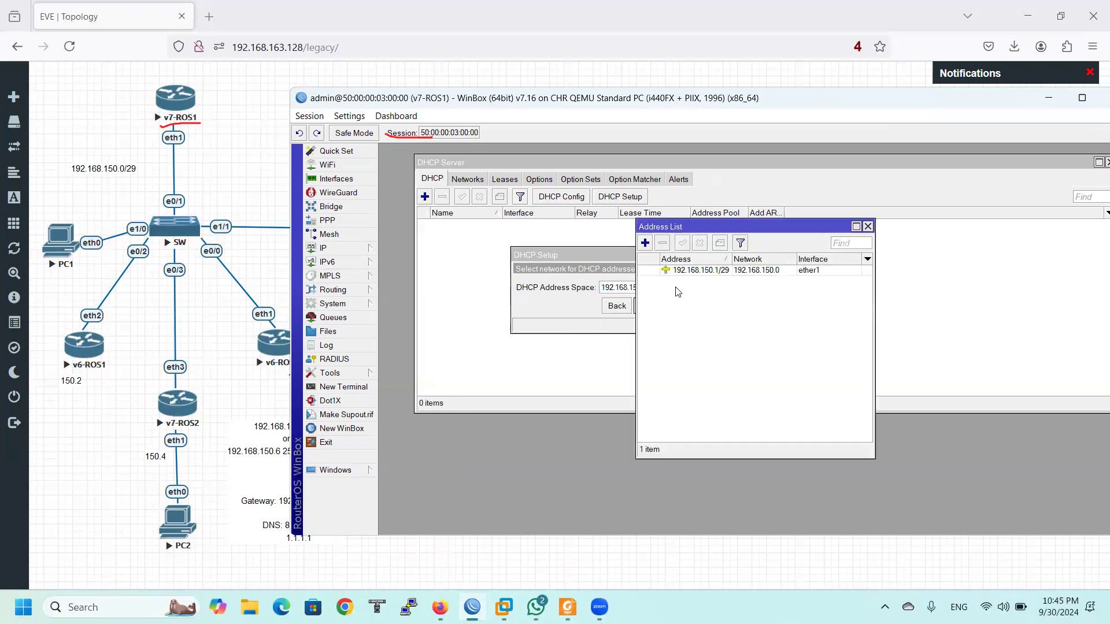
pyautogui.click(733, 271)
pyautogui.moveTo(731, 227); pyautogui.dragTo(853, 202)
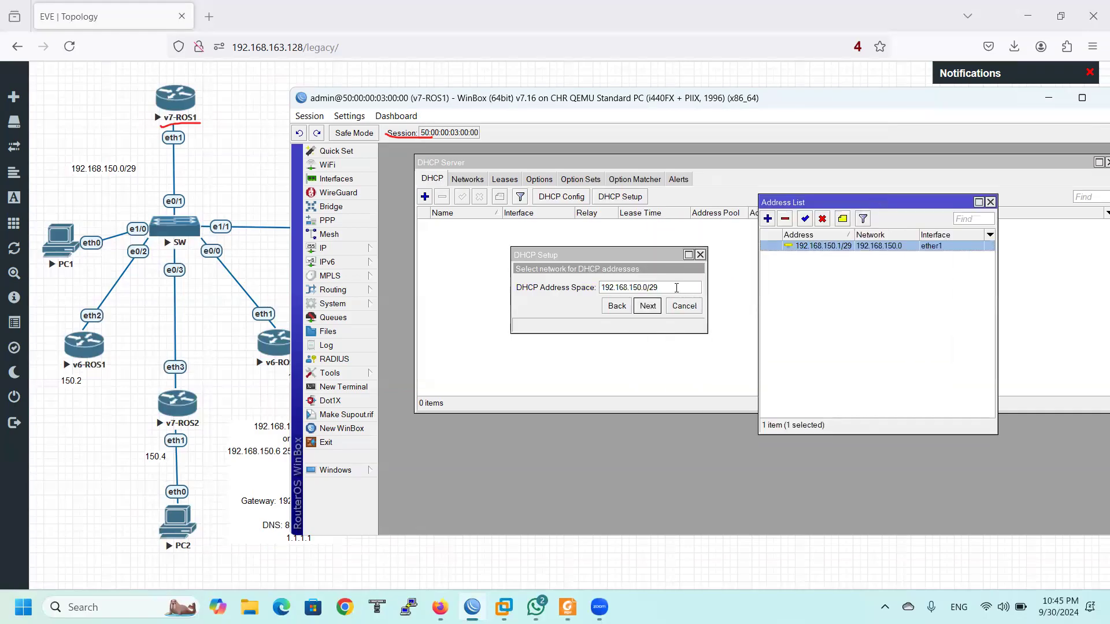
pyautogui.moveTo(677, 287)
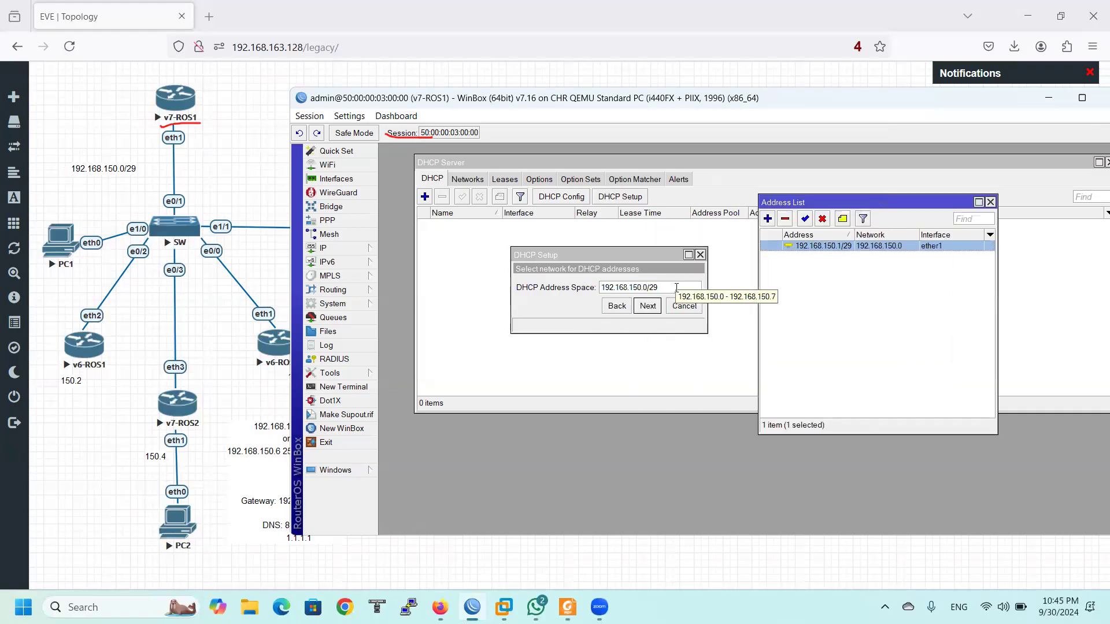
# Add the address 192.168.160.1/25 on ether1
pyautogui.click(767, 218)
pyautogui.moveTo(726, 260); pyautogui.dragTo(662, 218)
pyautogui.write('192.168.160.1')
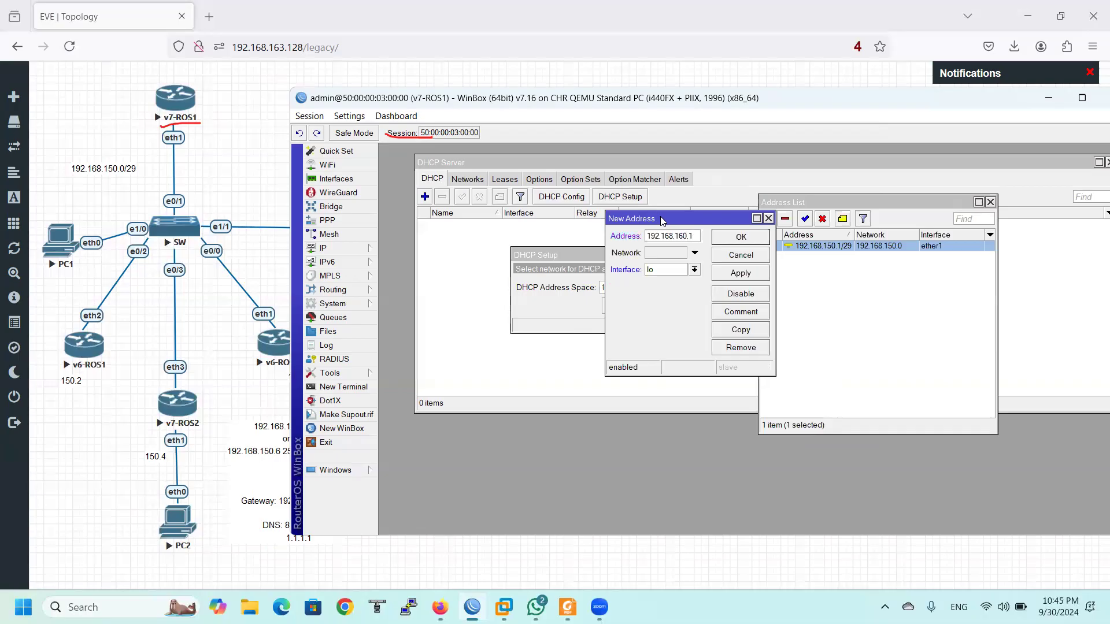
pyautogui.write('/25')
pyautogui.click(694, 269)
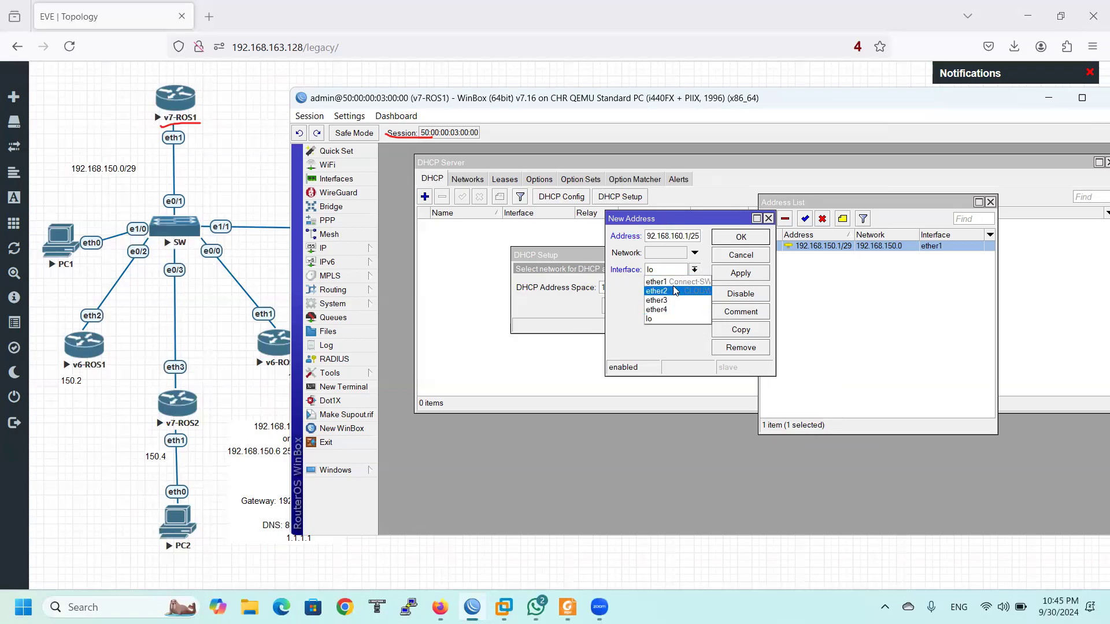
pyautogui.click(675, 282)
pyautogui.click(741, 237)
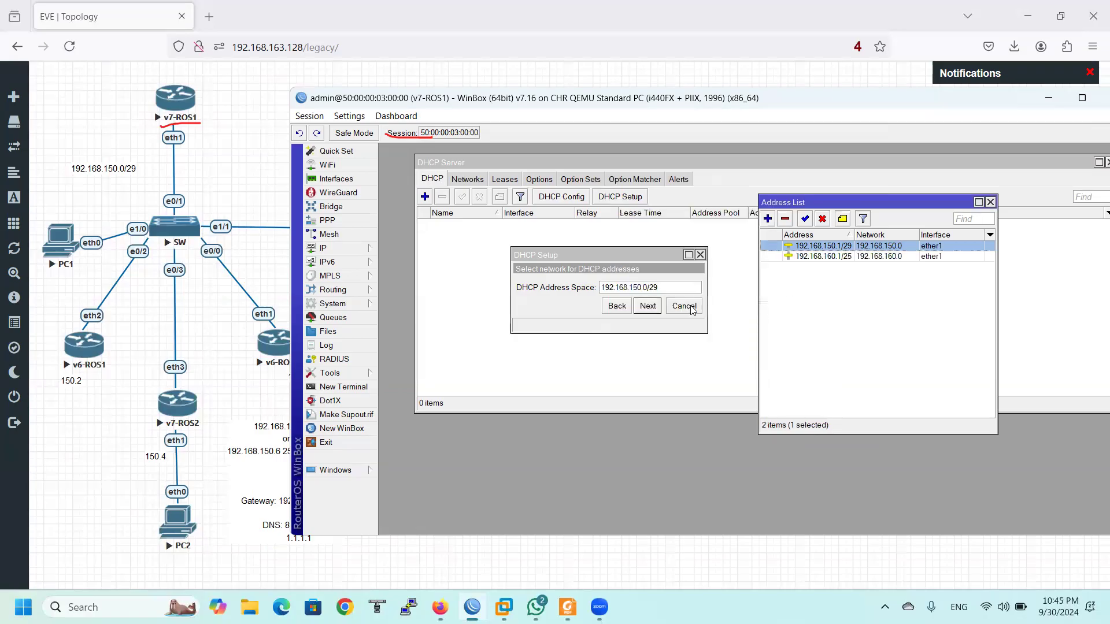
# Restart DHCP Setup and advance past ether1 to the address-space step
pyautogui.click(700, 255)
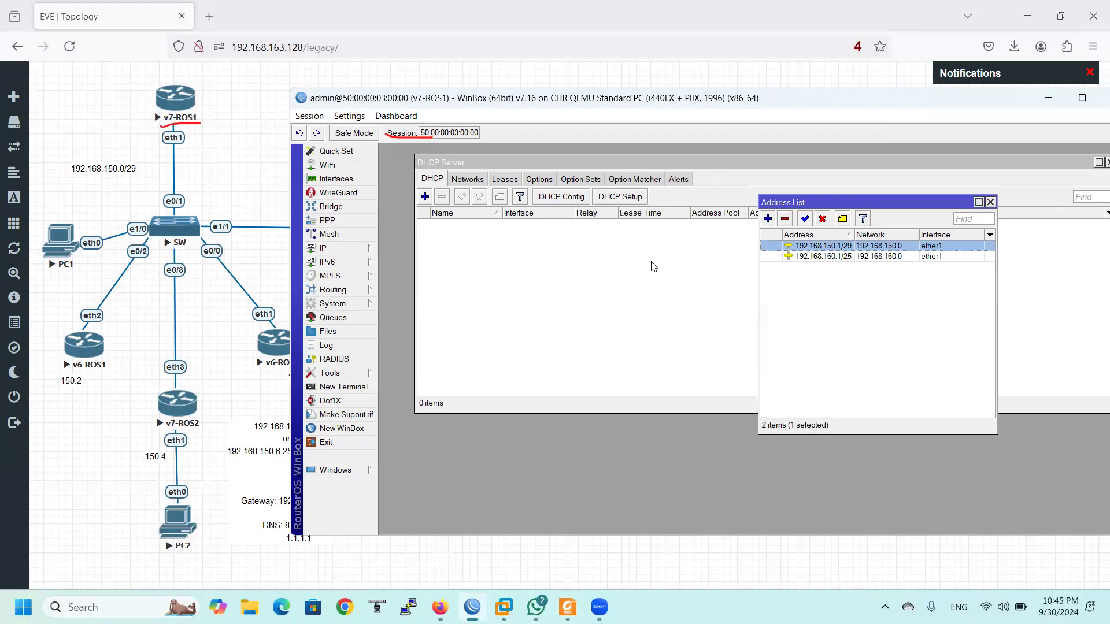
pyautogui.click(620, 197)
pyautogui.click(647, 305)
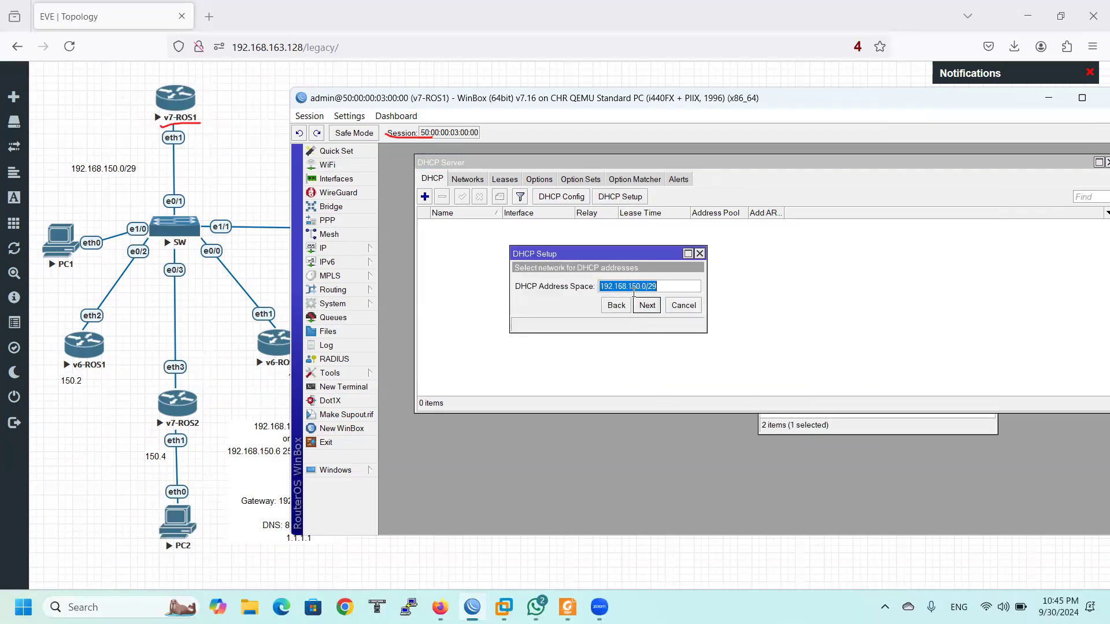
# Copy 192.168.160.1/25 from the address entry and set the DHCP address space to 192.168.160.0/25
pyautogui.click(335, 248)
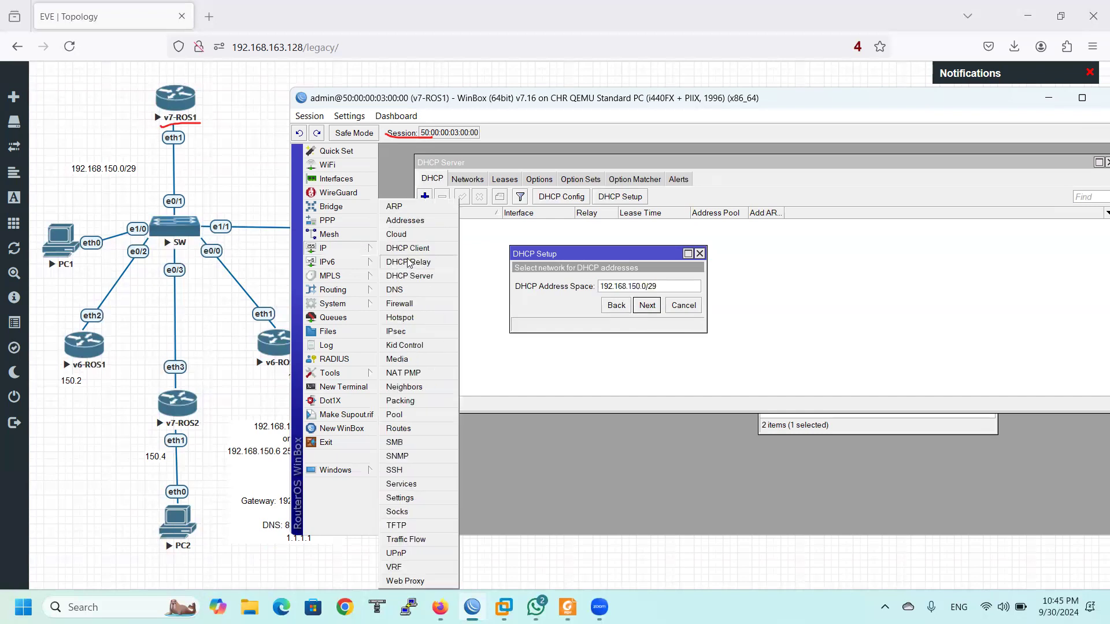
pyautogui.click(420, 218)
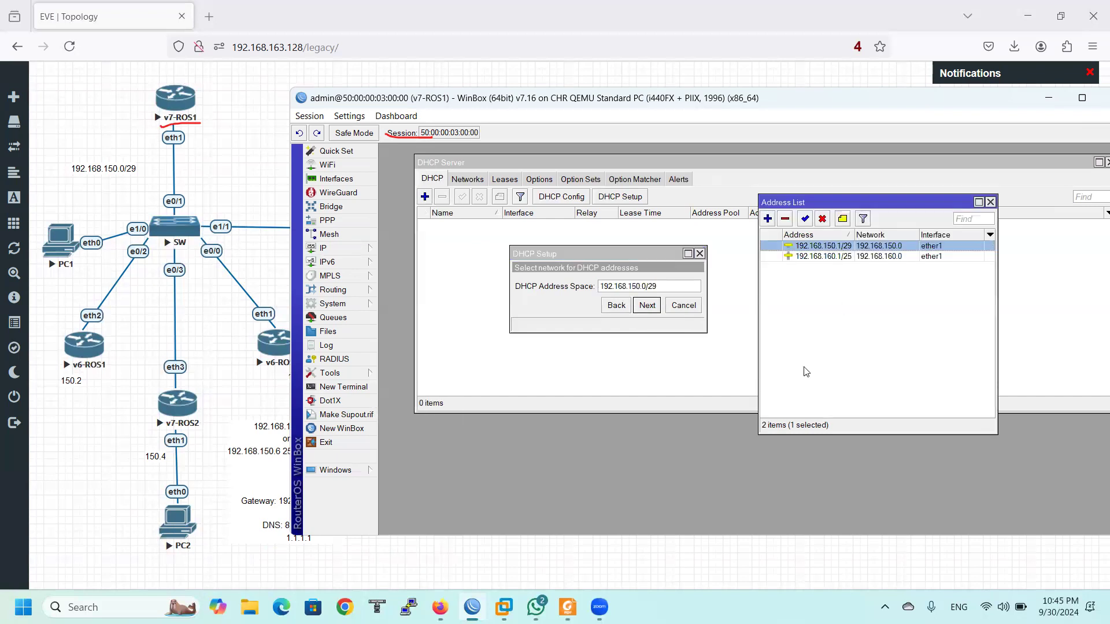
pyautogui.doubleClick(845, 257)
pyautogui.hotkey('ctrl', 'c')
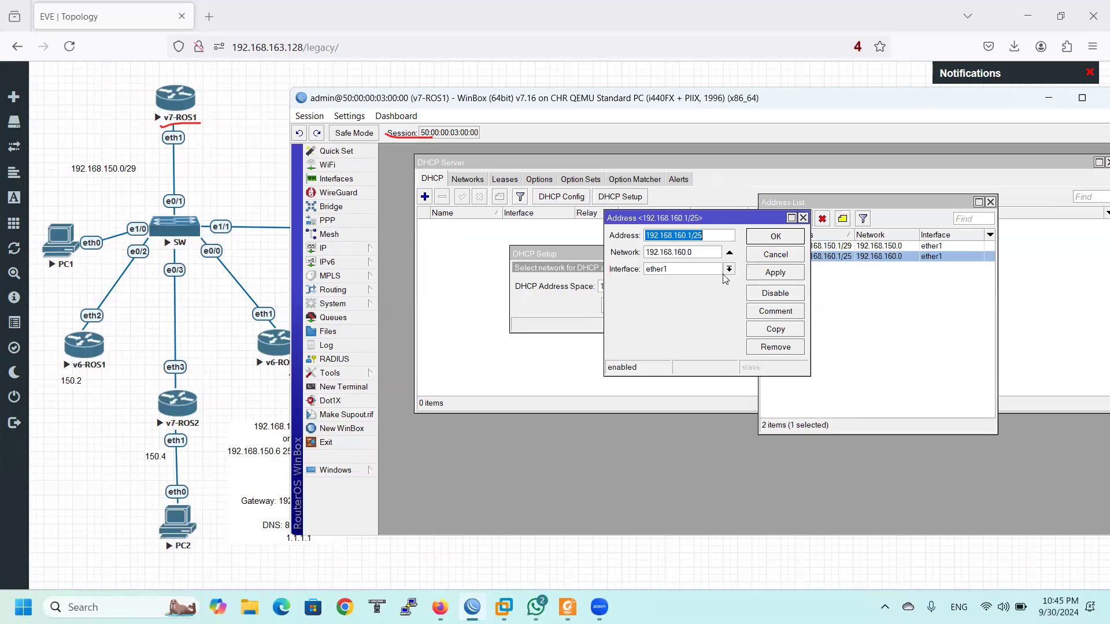
pyautogui.click(552, 272)
pyautogui.hotkey('ctrl', 'v')
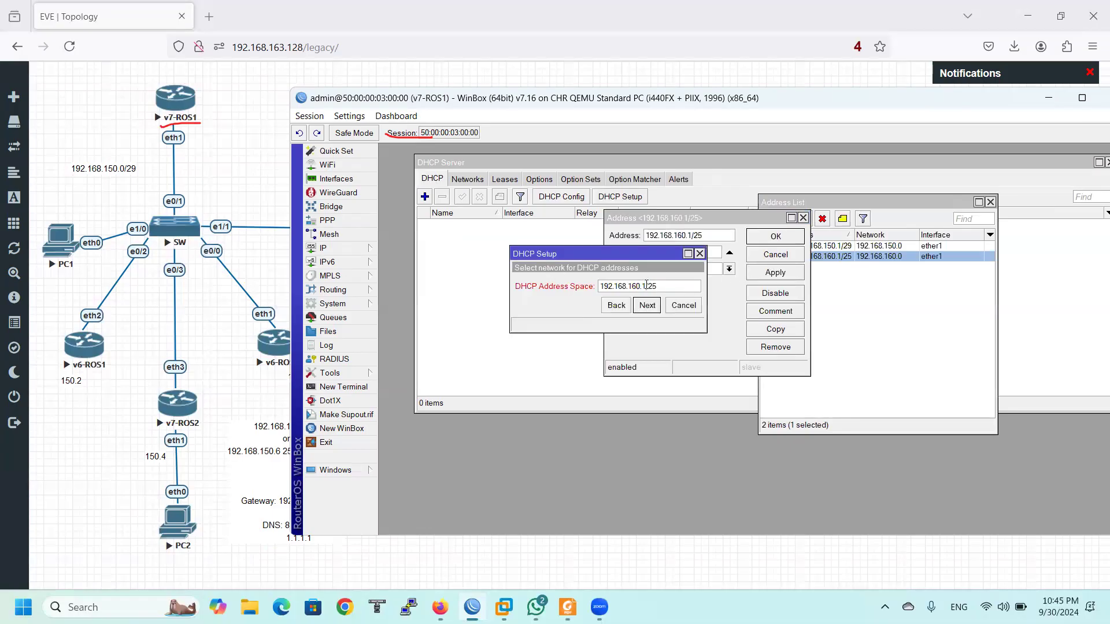
pyautogui.press('BackSpace')
pyautogui.write('0')
pyautogui.moveTo(678, 286); pyautogui.dragTo(581, 294)
pyautogui.click(642, 307)
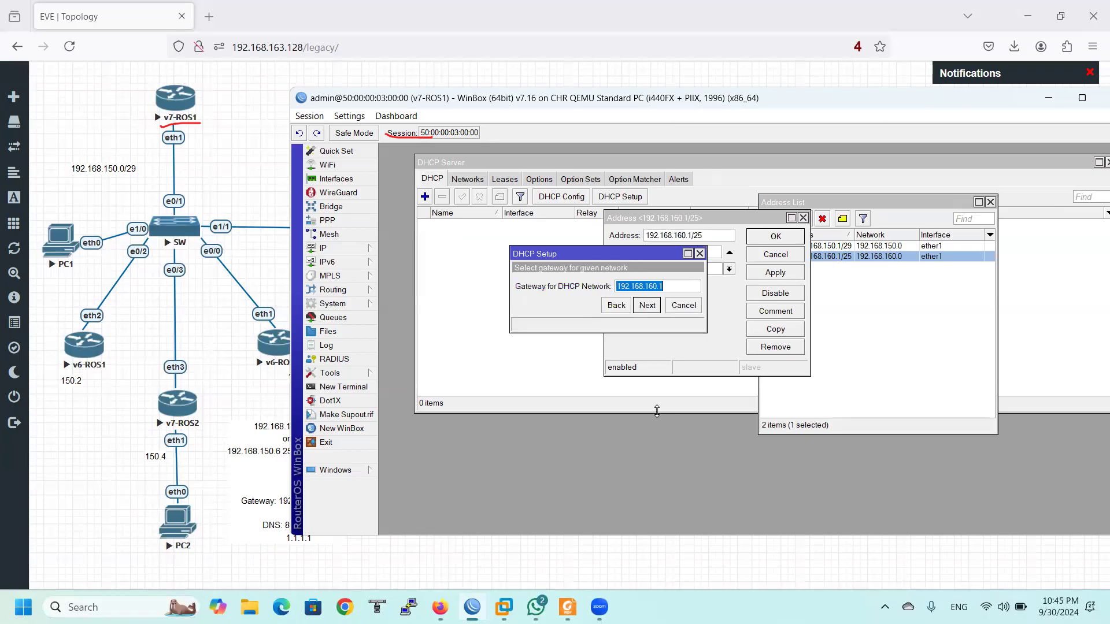
# Accept gateway 192.168.160.1 and advance to the pool-range step
pyautogui.moveTo(674, 286); pyautogui.dragTo(588, 289)
pyautogui.click(803, 218)
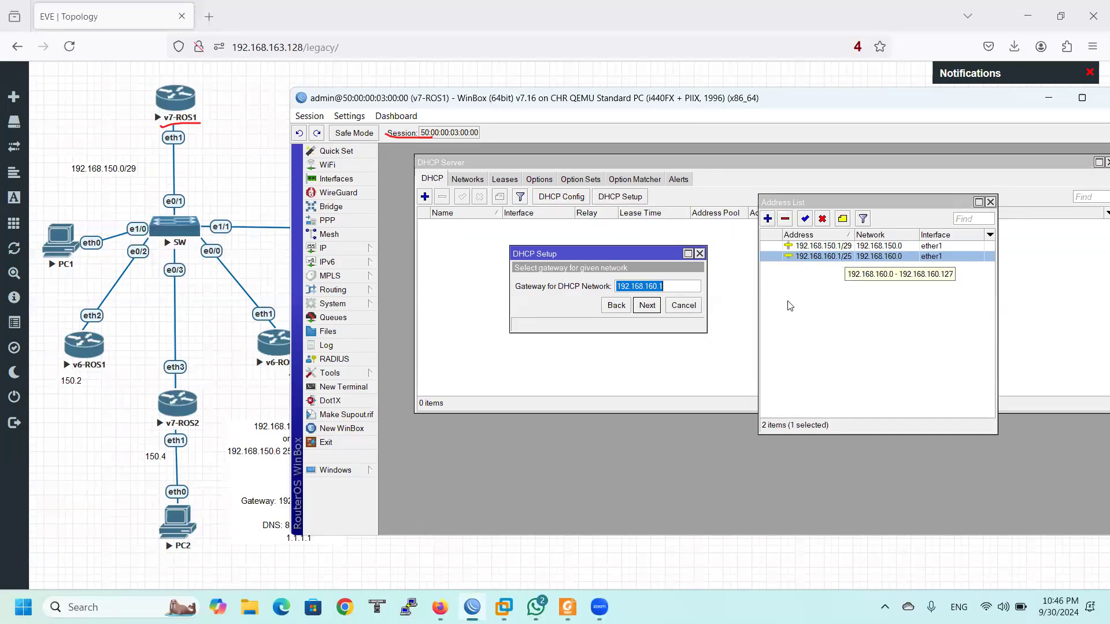
pyautogui.click(647, 306)
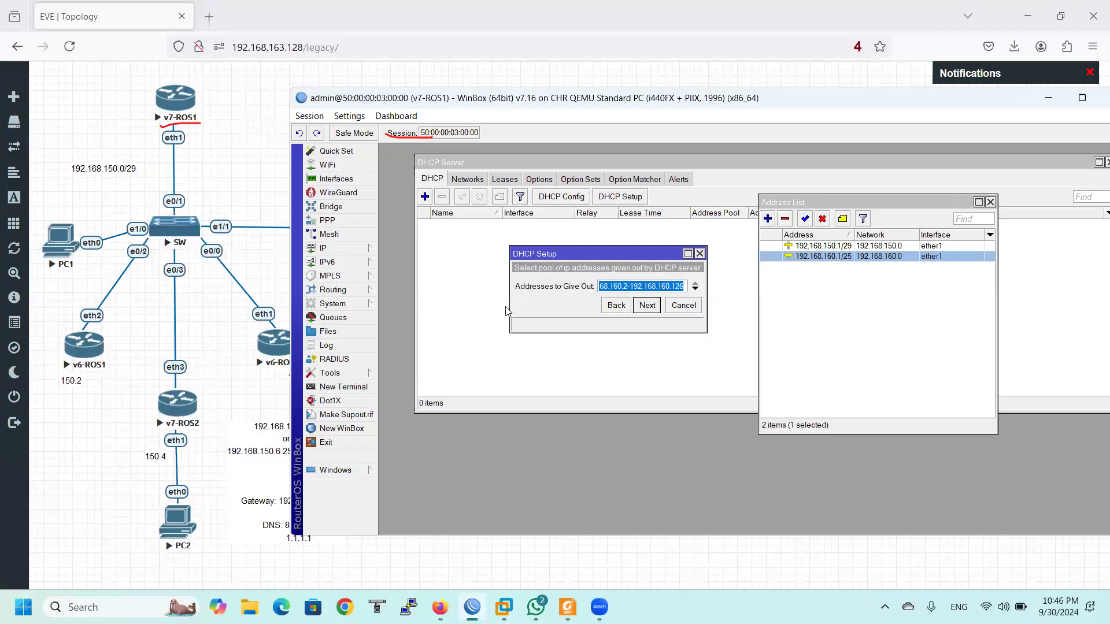
# Annotate the pool range and the /25 network with notes 127 and 8, then clear them
pyautogui.moveTo(508, 332); pyautogui.dragTo(443, 368)
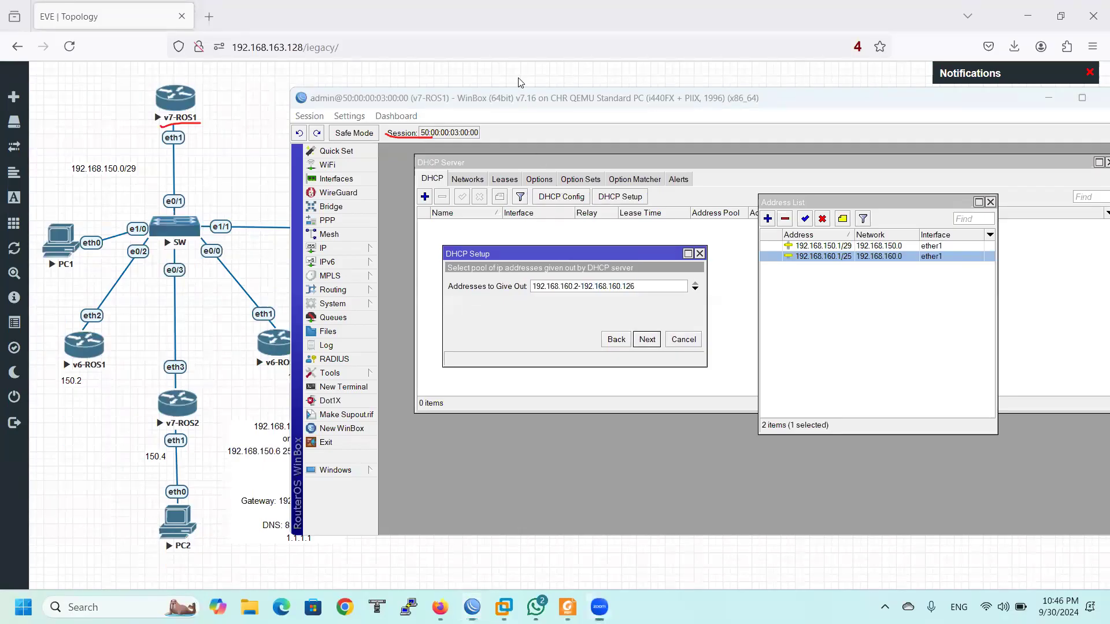
pyautogui.moveTo(535, 304); pyautogui.dragTo(623, 301)
pyautogui.moveTo(576, 281)
pyautogui.mouseDown()
pyautogui.moveTo(585, 266)
pyautogui.moveTo(638, 265)
pyautogui.mouseUp()
pyautogui.moveTo(838, 267); pyautogui.dragTo(825, 305)
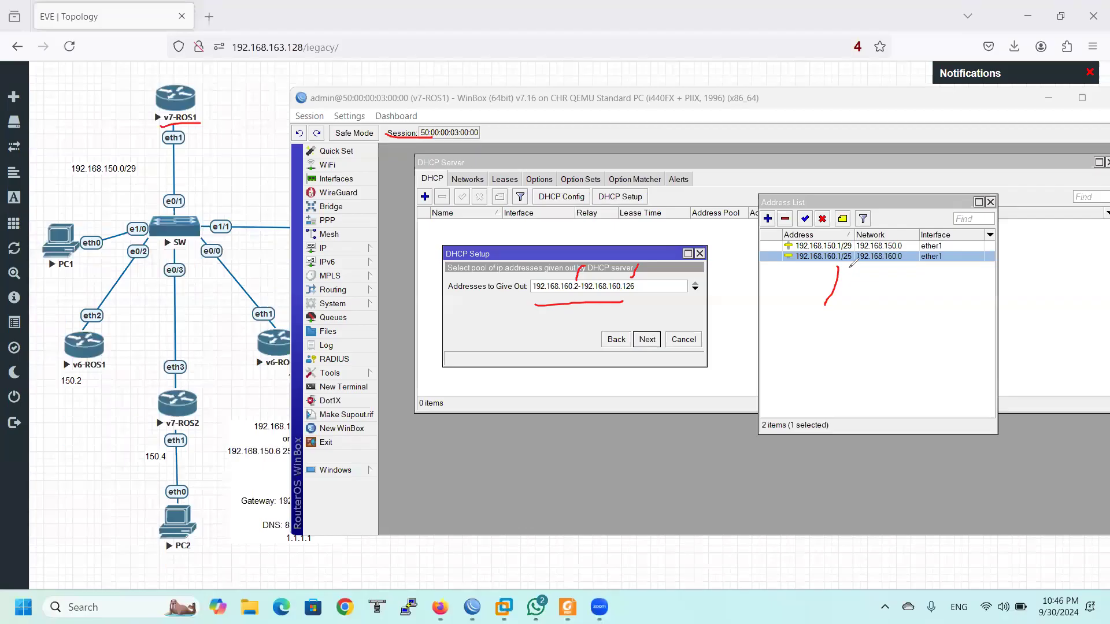
pyautogui.moveTo(879, 313)
pyautogui.mouseDown()
pyautogui.moveTo(892, 339)
pyautogui.moveTo(889, 316)
pyautogui.moveTo(924, 333)
pyautogui.moveTo(947, 312)
pyautogui.moveTo(950, 335)
pyautogui.mouseUp()
pyautogui.moveTo(931, 320); pyautogui.dragTo(951, 319)
pyautogui.moveTo(911, 366)
pyautogui.mouseDown()
pyautogui.moveTo(953, 343)
pyautogui.moveTo(975, 349)
pyautogui.mouseUp()
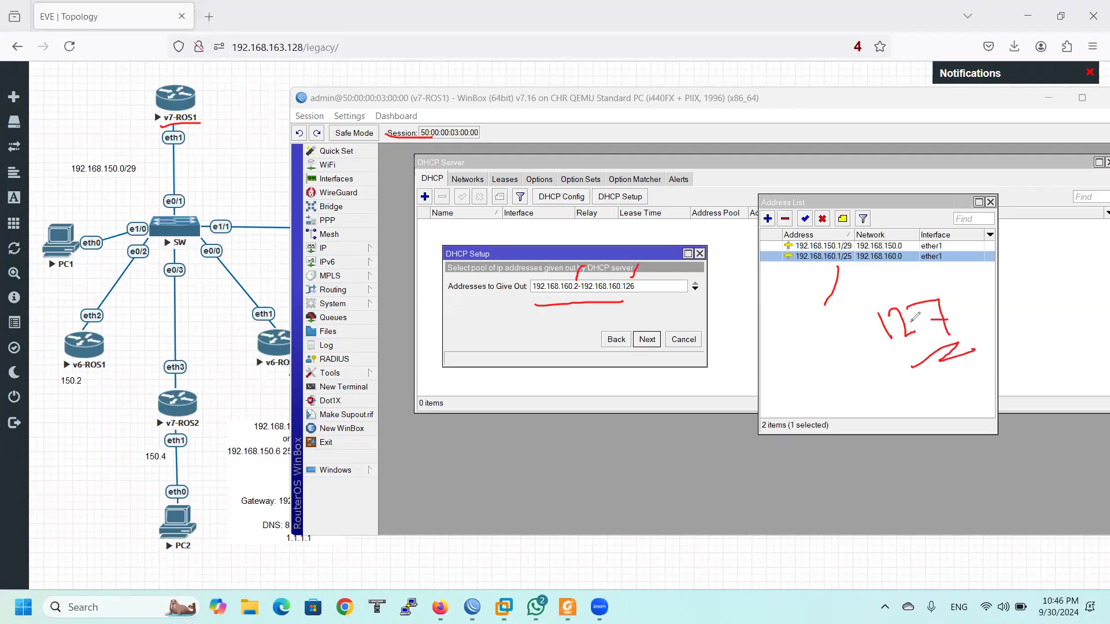
pyautogui.moveTo(834, 390)
pyautogui.mouseDown()
pyautogui.moveTo(820, 405)
pyautogui.moveTo(830, 394)
pyautogui.mouseUp()
pyautogui.moveTo(900, 259)
pyautogui.mouseDown()
pyautogui.moveTo(829, 317)
pyautogui.moveTo(817, 347)
pyautogui.moveTo(784, 355)
pyautogui.moveTo(805, 351)
pyautogui.mouseUp()
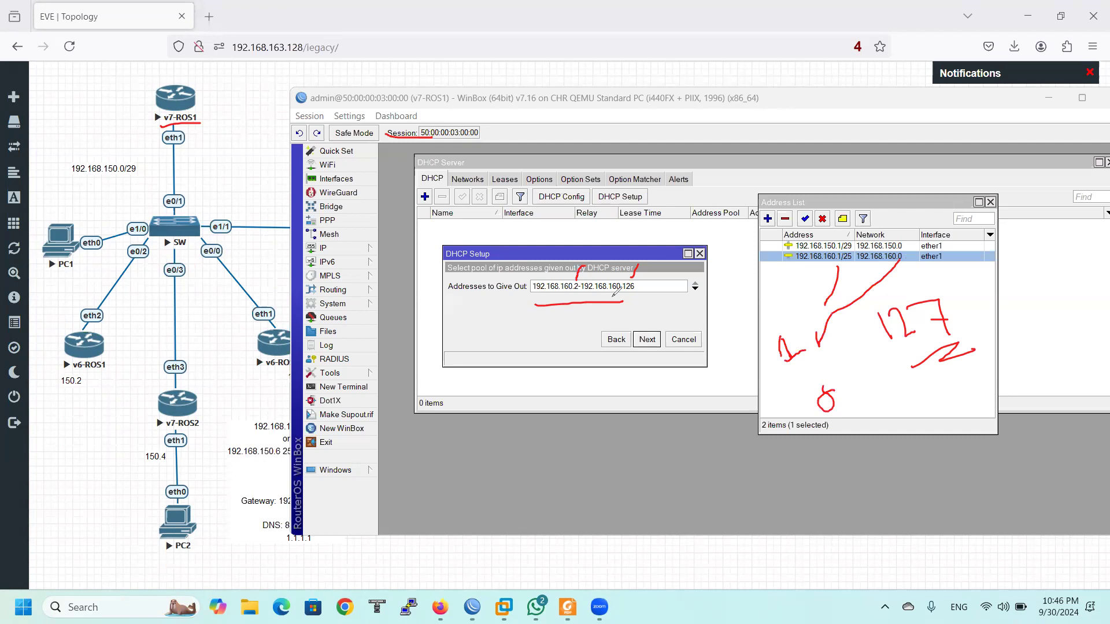
pyautogui.press('e')
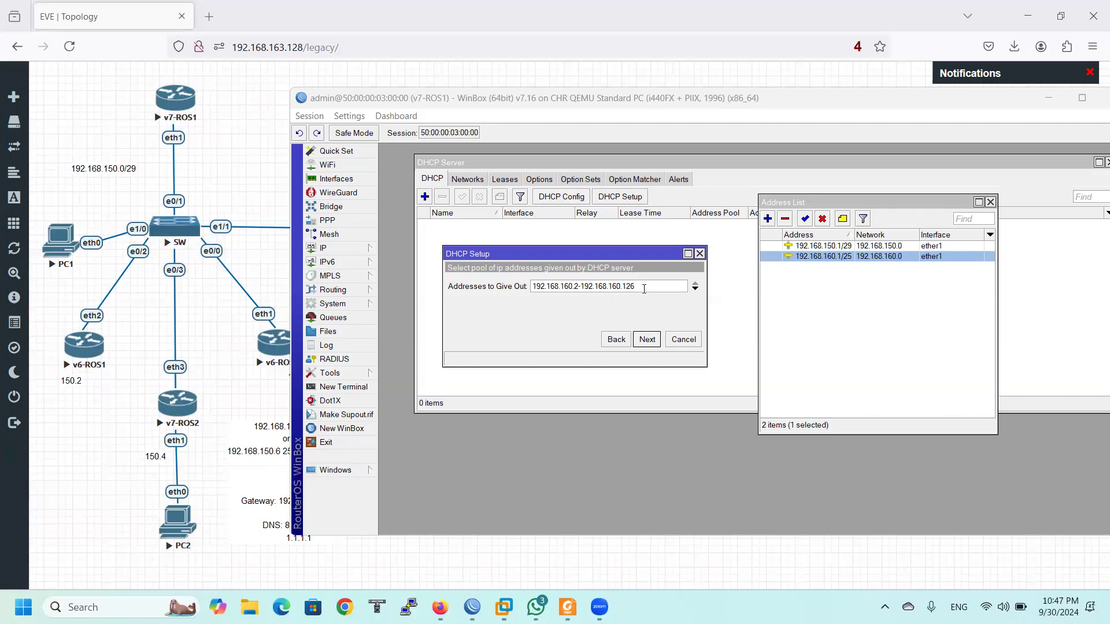
# Edit Addresses to Give Out to 192.168.160.2-192.168.160.110
pyautogui.click(644, 289)
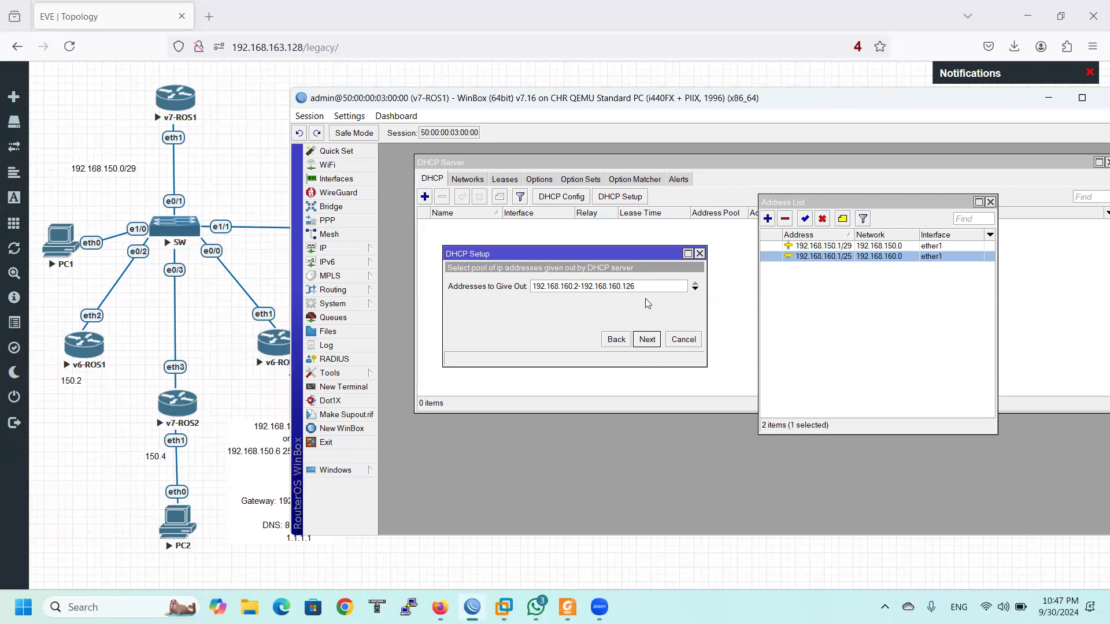
pyautogui.press('BackSpace')
pyautogui.press('BackSpace')
pyautogui.write('2')
pyautogui.press('BackSpace')
pyautogui.write('10')
pyautogui.moveTo(645, 286); pyautogui.dragTo(511, 304)
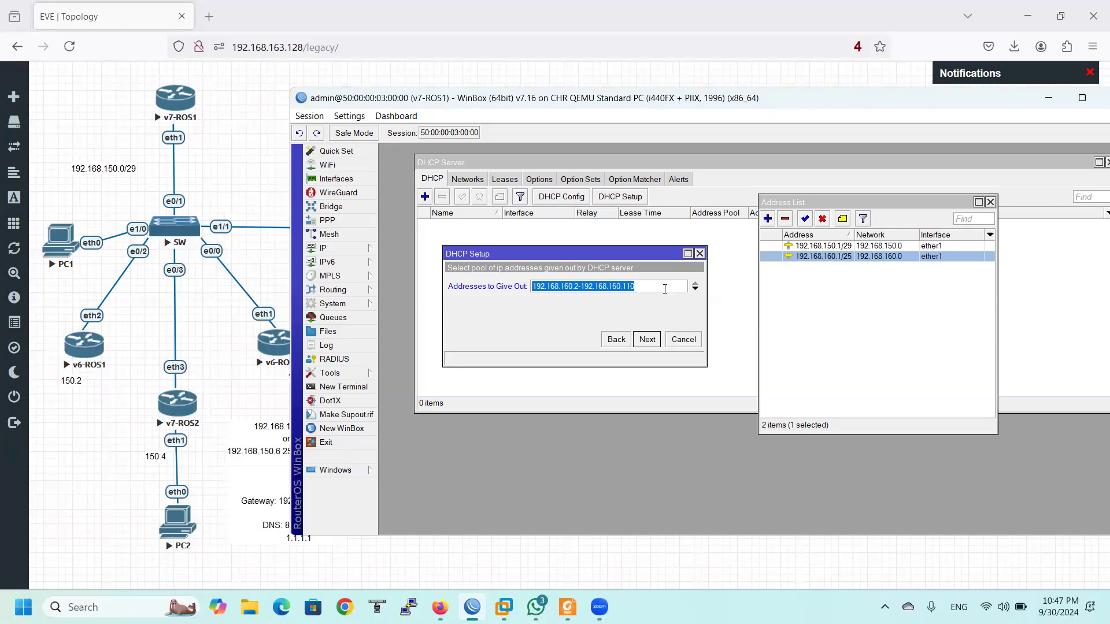
# Accept the pool and review DNS servers 8.8.8.8 and 1.1.1.1, adding then removing an extra entry
pyautogui.click(647, 341)
pyautogui.moveTo(567, 286); pyautogui.dragTo(471, 281)
pyautogui.doubleClick(538, 302)
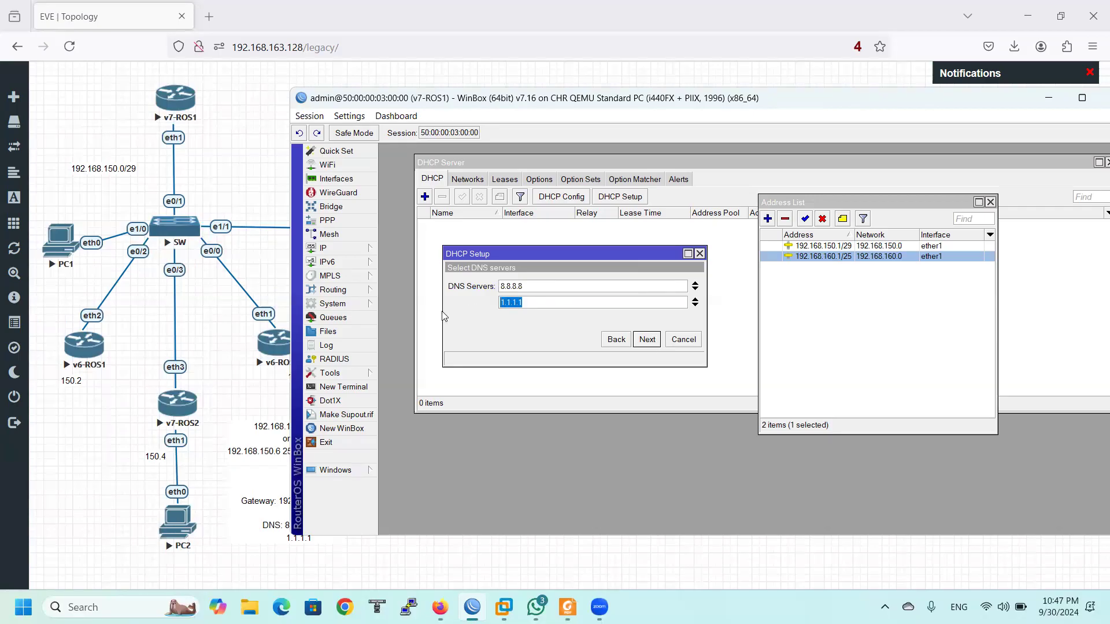
pyautogui.moveTo(526, 286); pyautogui.dragTo(459, 286)
pyautogui.moveTo(537, 304); pyautogui.dragTo(477, 308)
pyautogui.moveTo(540, 287); pyautogui.dragTo(489, 289)
pyautogui.click(695, 305)
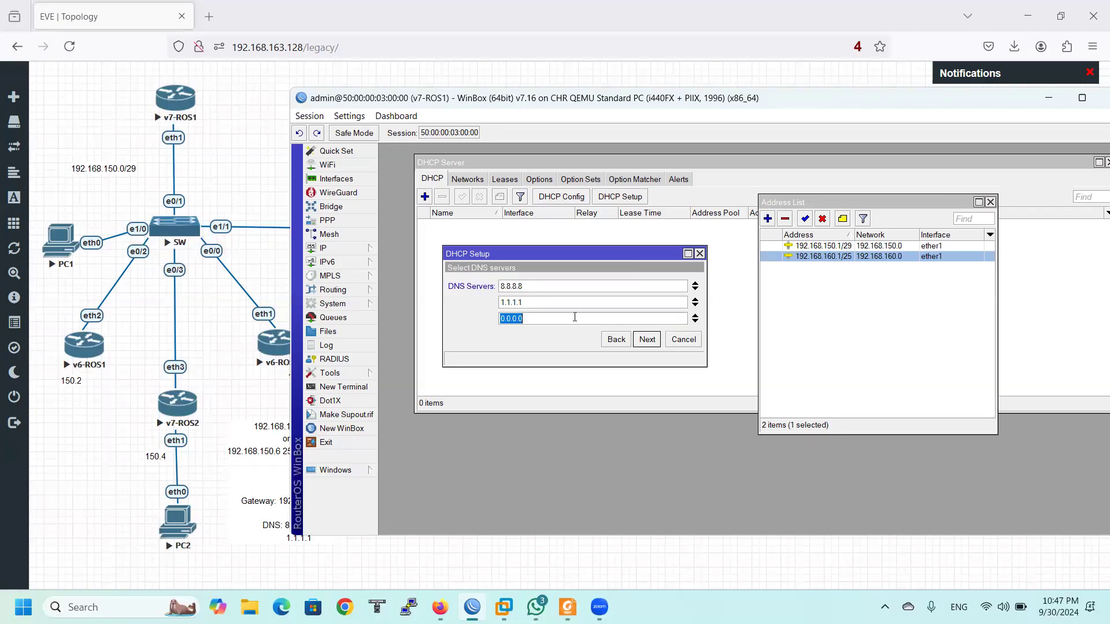
pyautogui.click(696, 317)
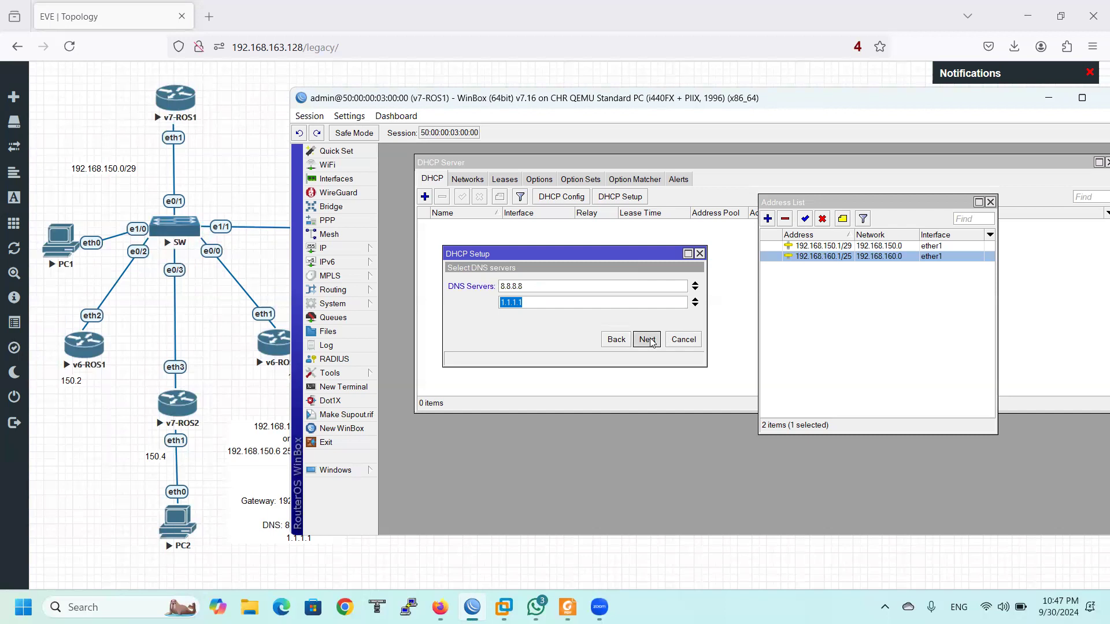
# Step back to the pool page and forward again to the lease-time step
pyautogui.click(647, 339)
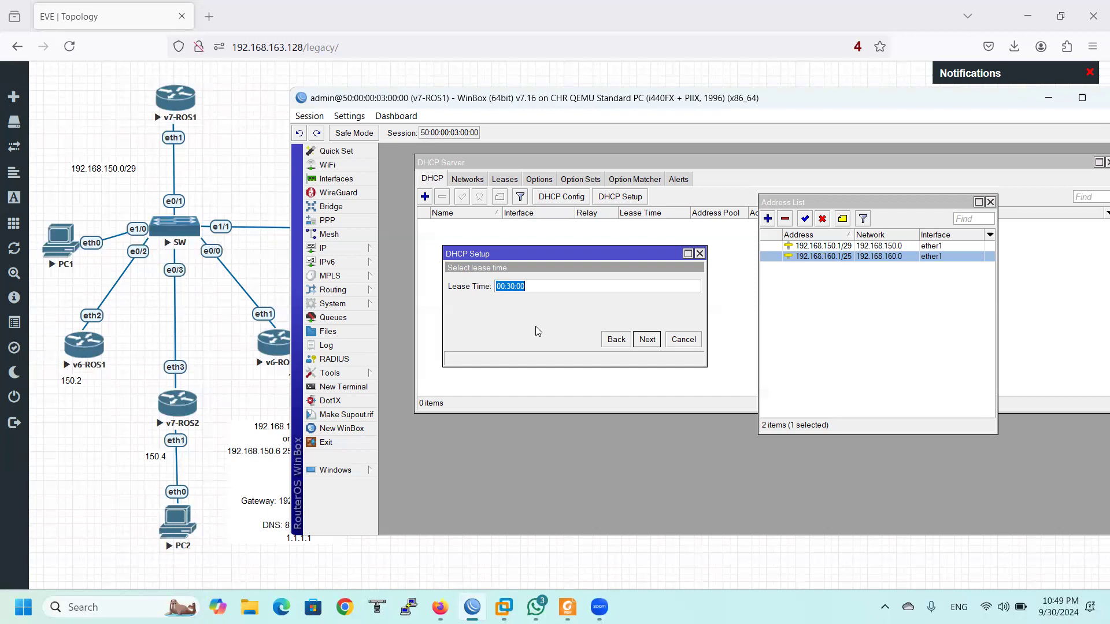
pyautogui.click(616, 344)
pyautogui.click(615, 343)
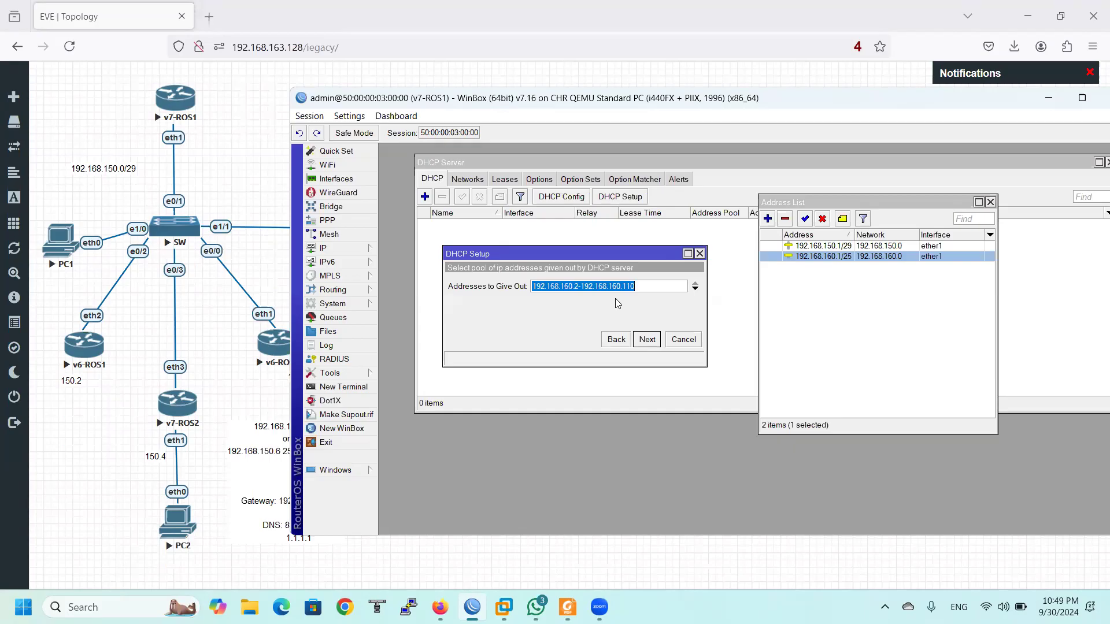
pyautogui.click(651, 344)
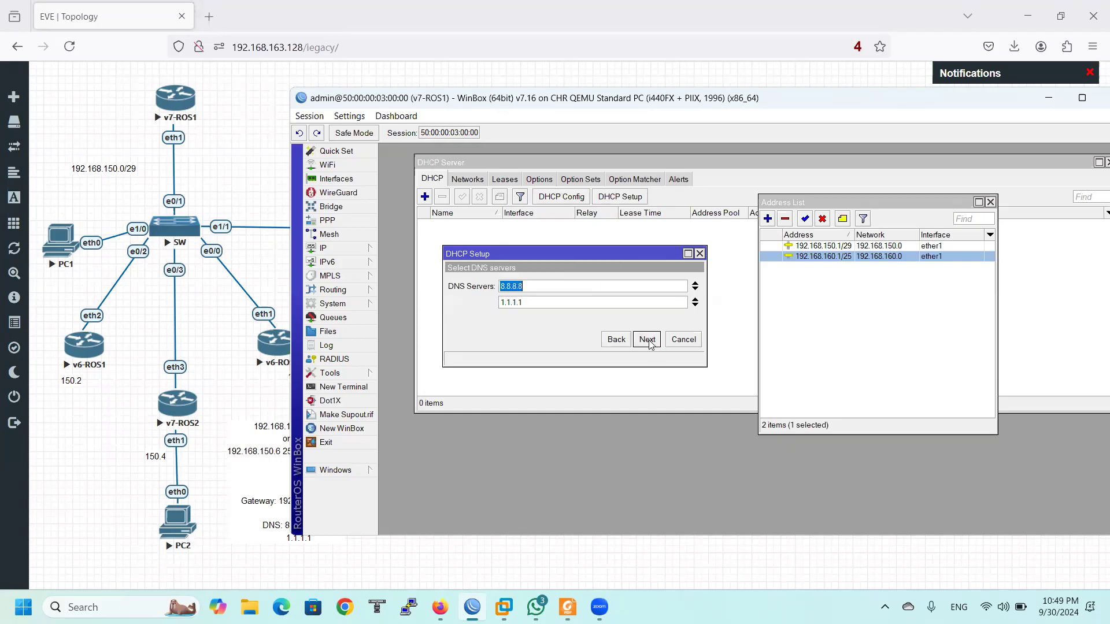
pyautogui.click(648, 341)
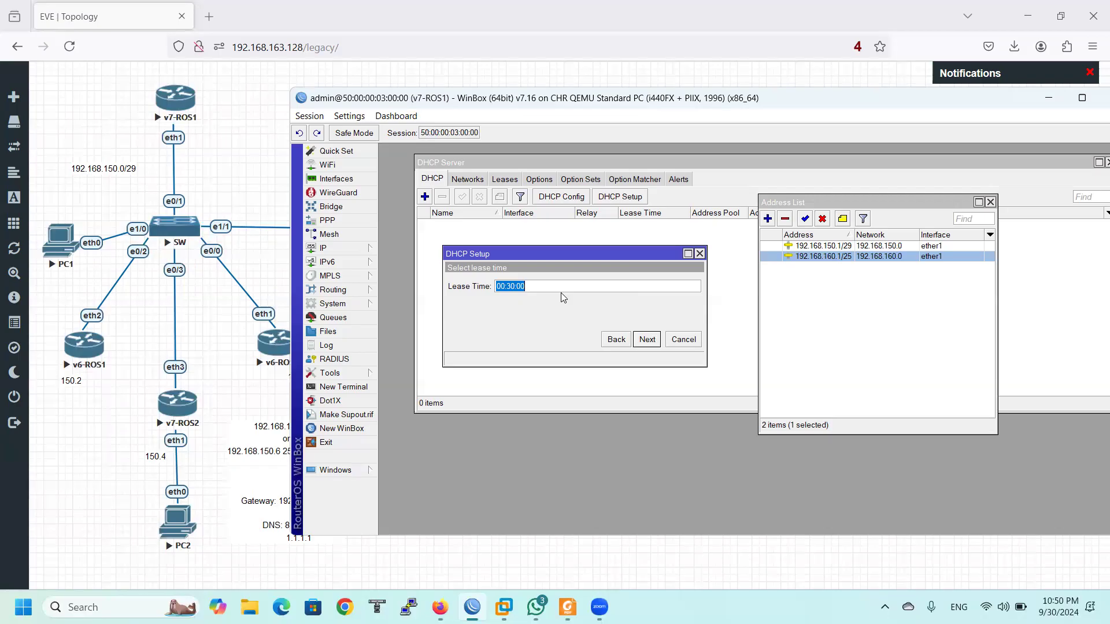
# Finish the setup with a 00:30:00 lease, creating dhcp1 on ether1 with dhcp_pool0
pyautogui.click(650, 341)
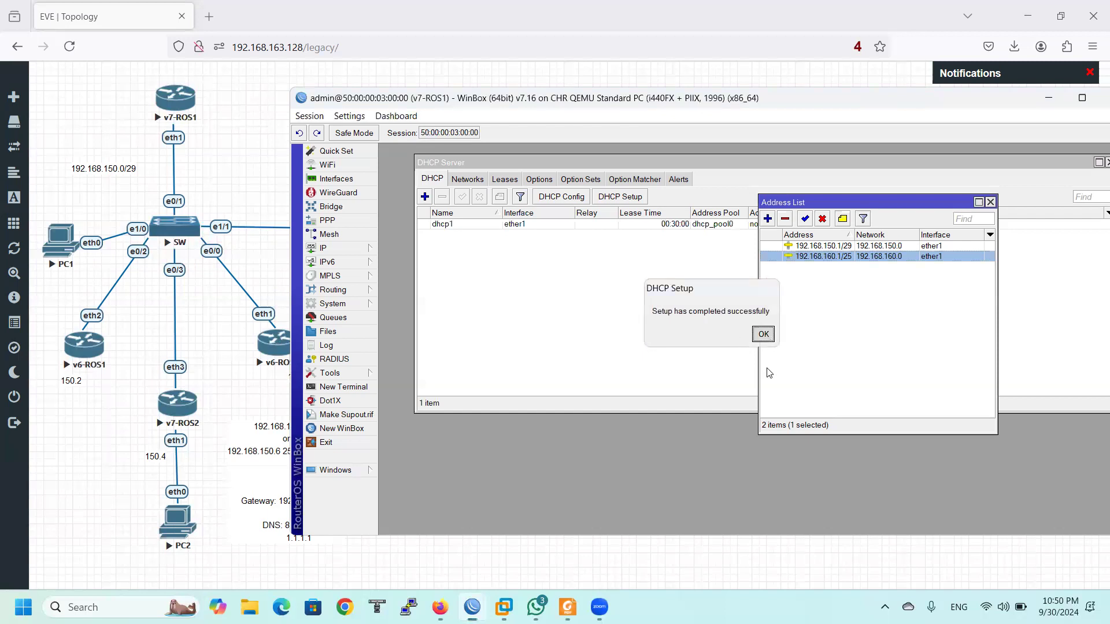
pyautogui.click(770, 341)
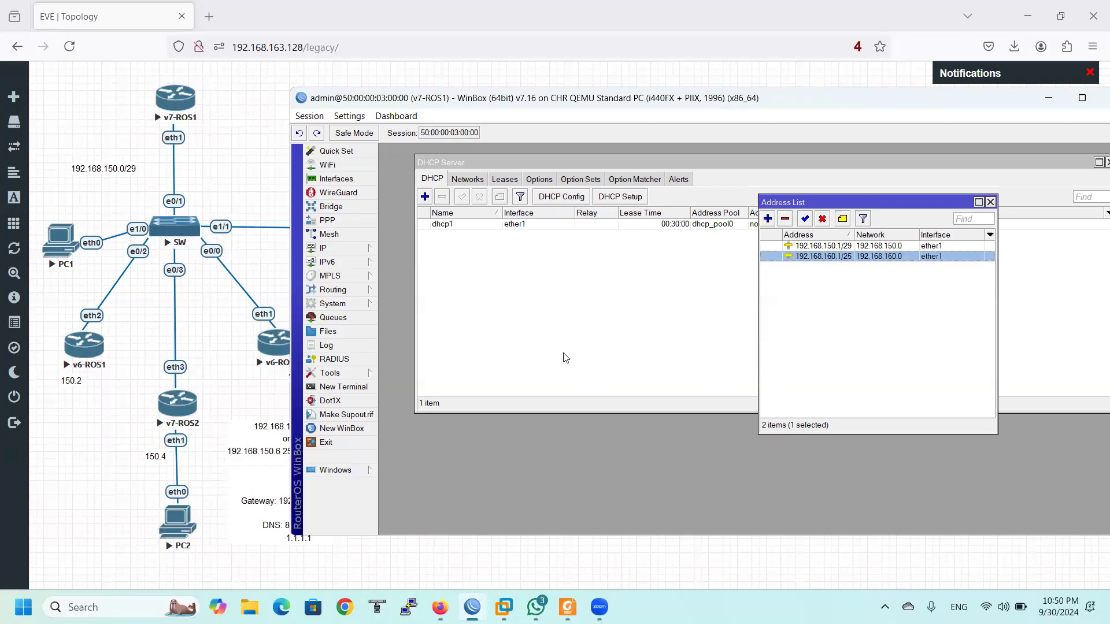
pyautogui.click(537, 225)
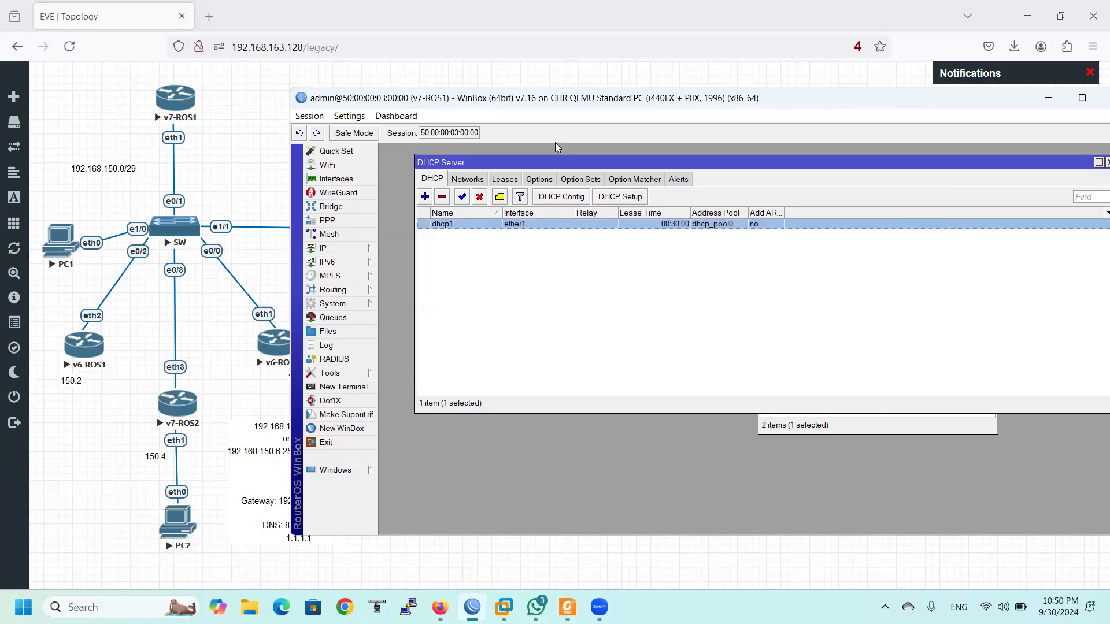
pyautogui.moveTo(454, 99); pyautogui.dragTo(502, 107)
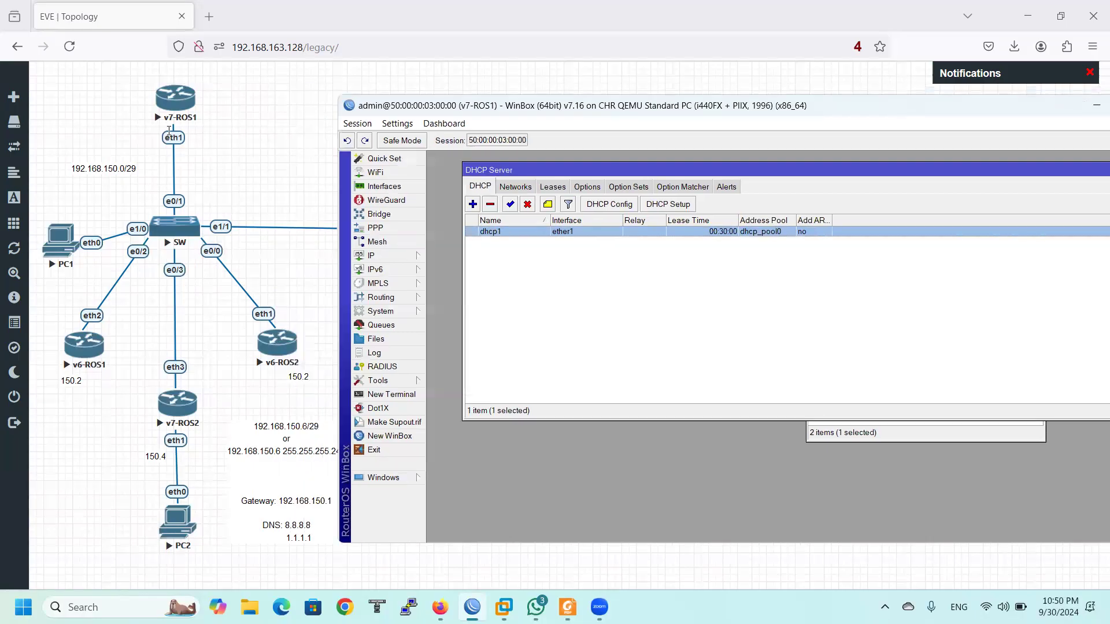
# Open PC1's SecureCRT console and run ip dhcp to request an address
pyautogui.click(50, 264)
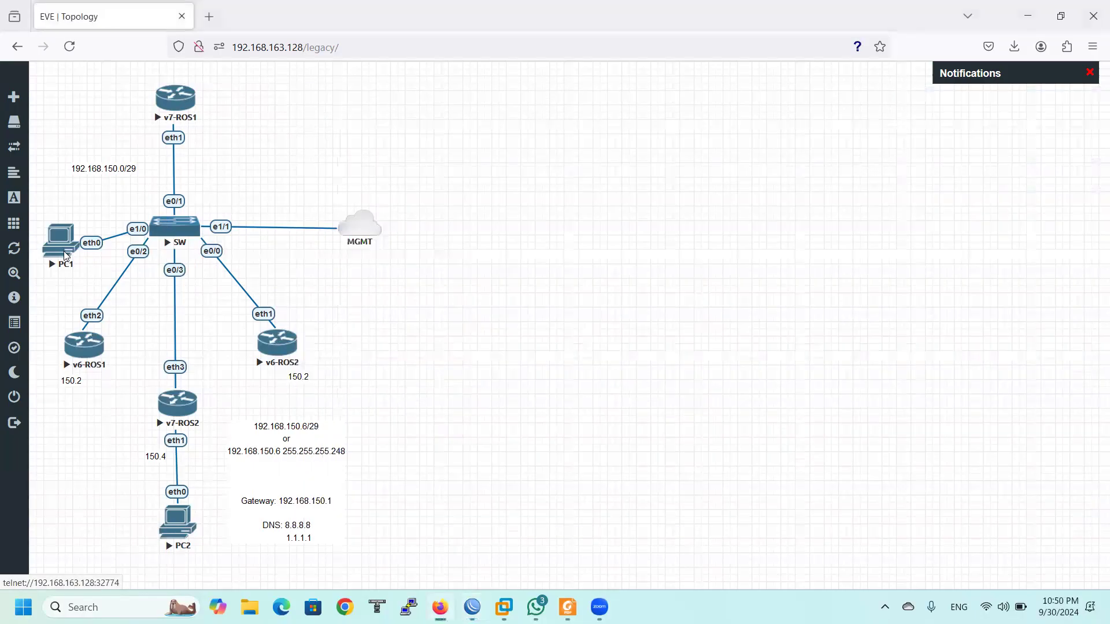
pyautogui.click(607, 161)
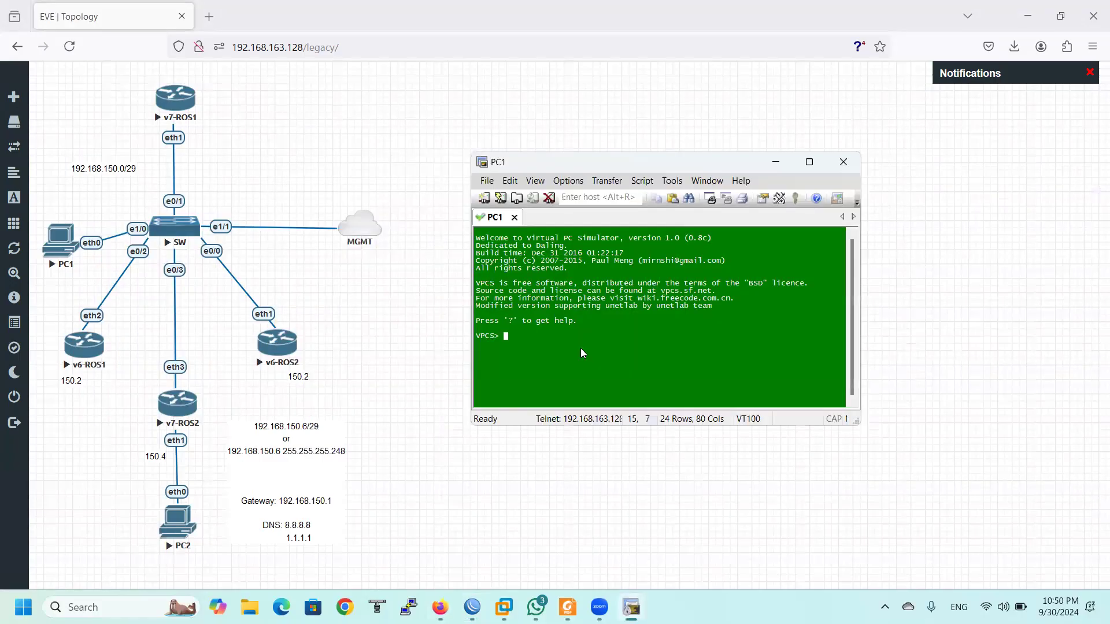
pyautogui.write('ip dhcp')
pyautogui.press('Return')
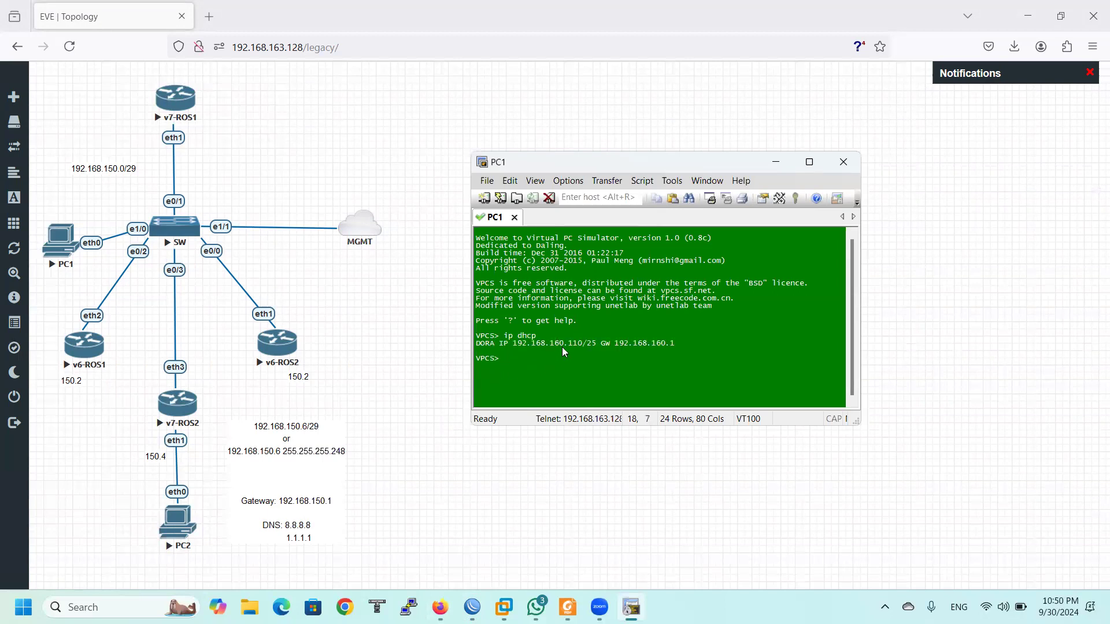
# Highlight the leased 192.168.160.110/25 and gateway 192.168.160.1, then return to WinBox
pyautogui.moveTo(514, 345); pyautogui.dragTo(609, 354)
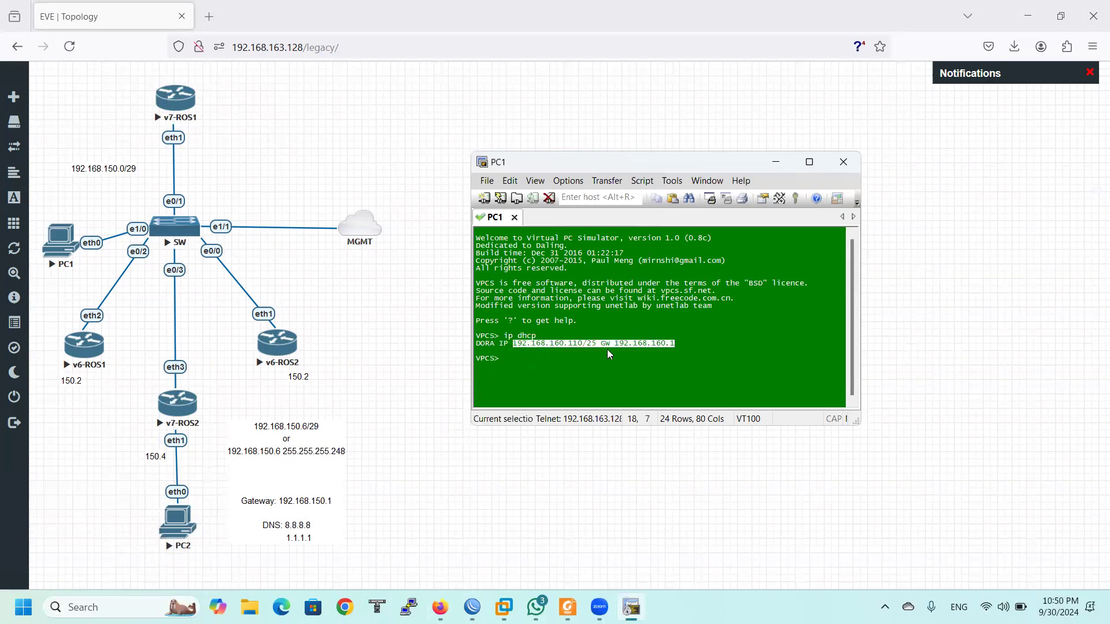
pyautogui.moveTo(686, 348); pyautogui.dragTo(687, 348)
pyautogui.click(618, 373)
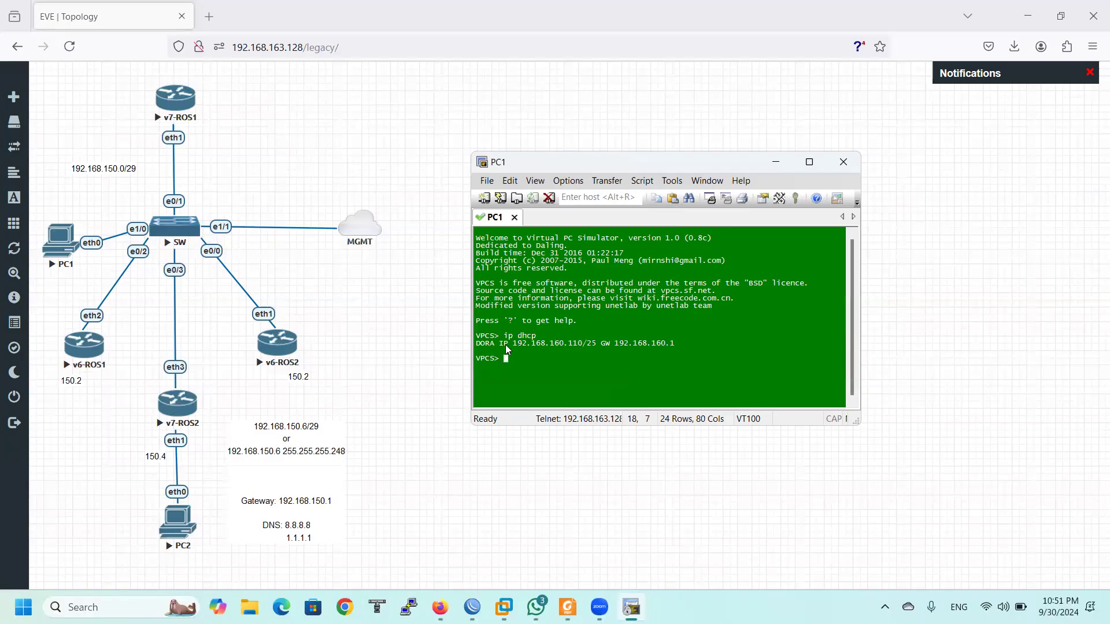
pyautogui.moveTo(521, 344); pyautogui.dragTo(562, 352)
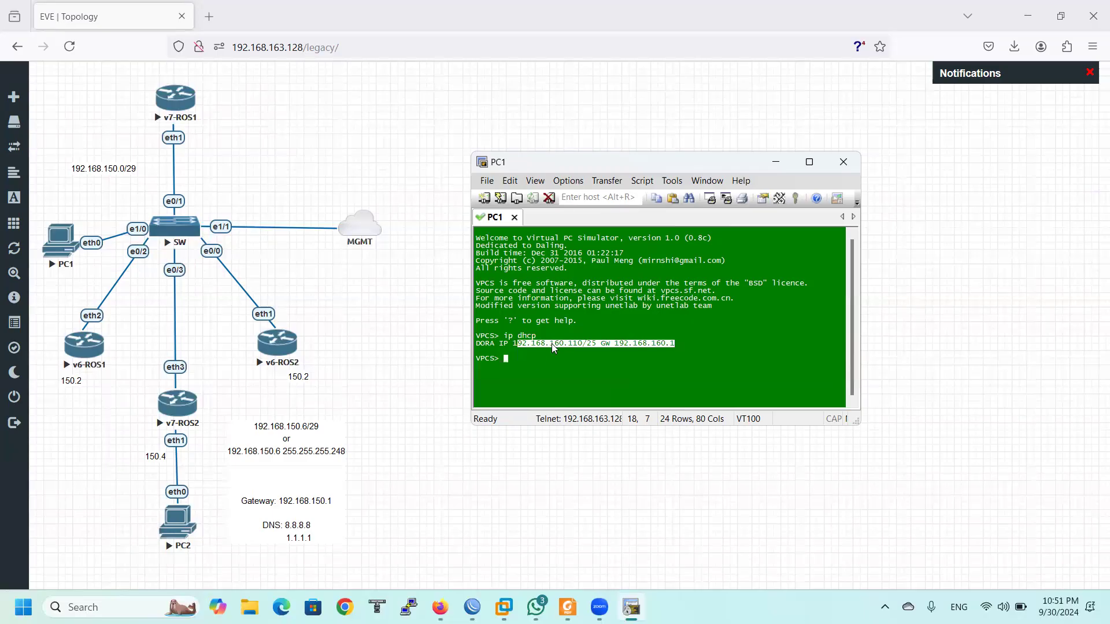
pyautogui.moveTo(557, 343); pyautogui.dragTo(568, 343)
pyautogui.moveTo(472, 607)
pyautogui.click(471, 554)
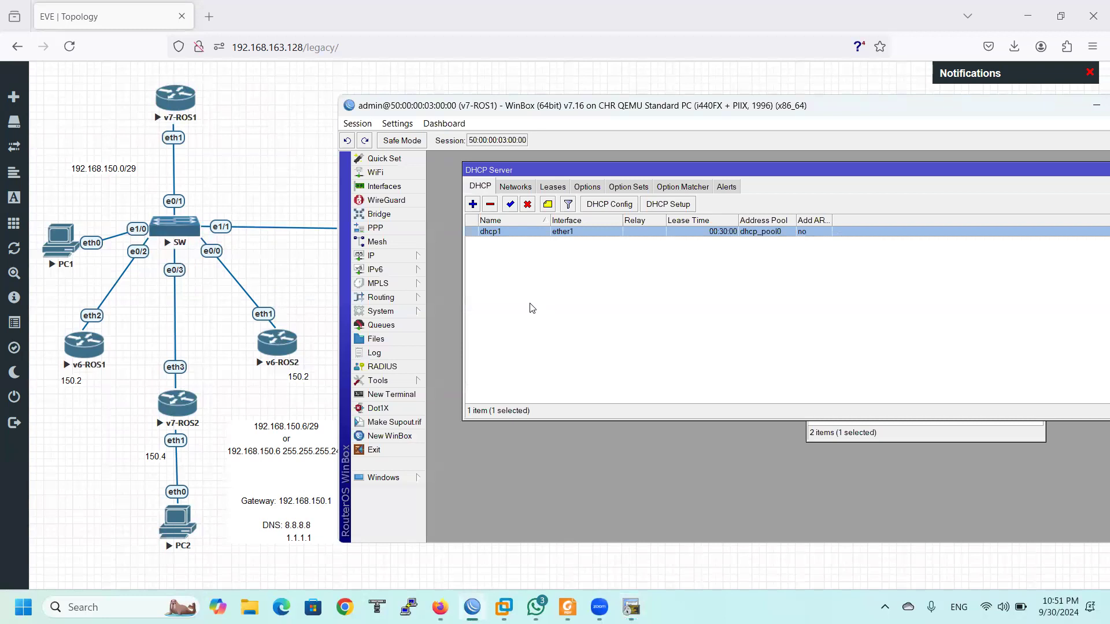
# Inspect the 192.168.160.0/25 DHCP network, the dhcp1 server settings and the dhcp_pool0 IP pool
pyautogui.click(860, 433)
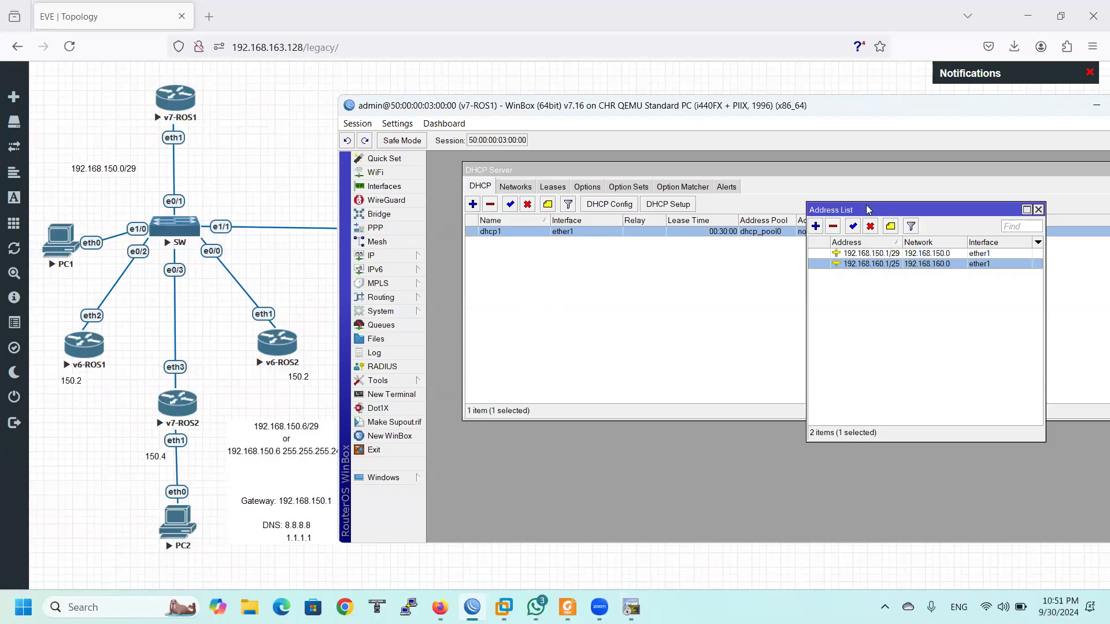
pyautogui.click(524, 188)
pyautogui.doubleClick(556, 232)
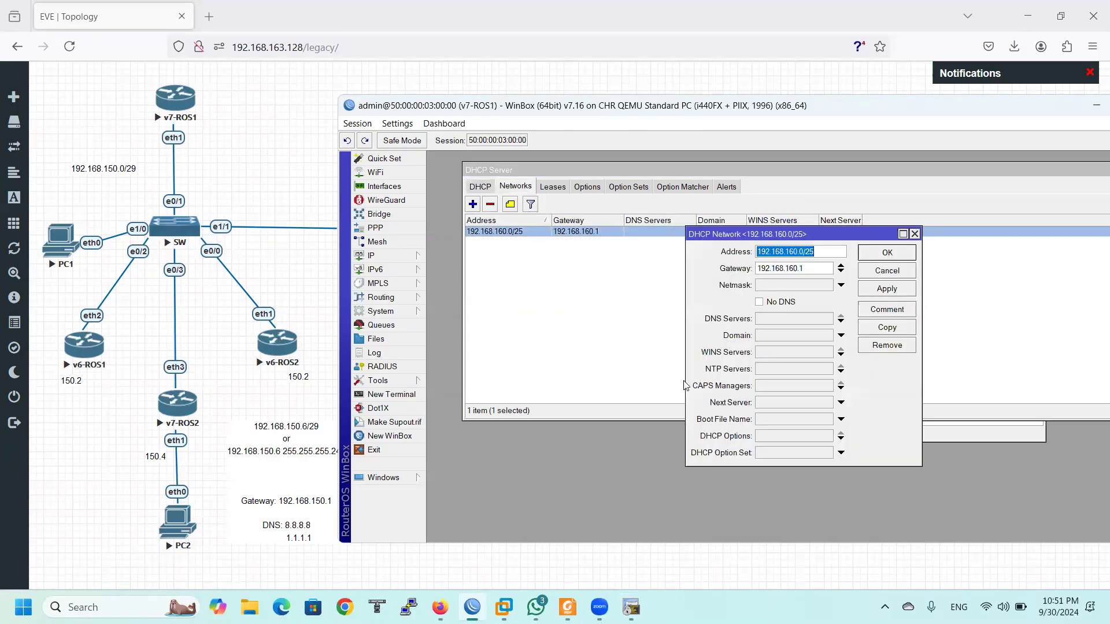
pyautogui.click(556, 188)
pyautogui.click(524, 189)
pyautogui.click(475, 188)
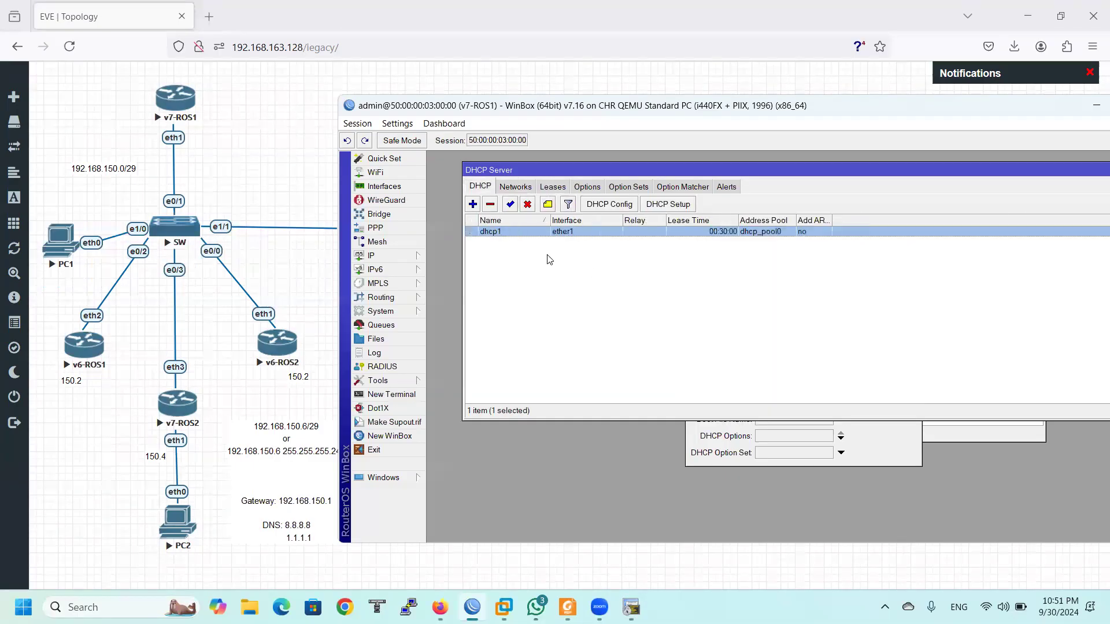
pyautogui.doubleClick(534, 232)
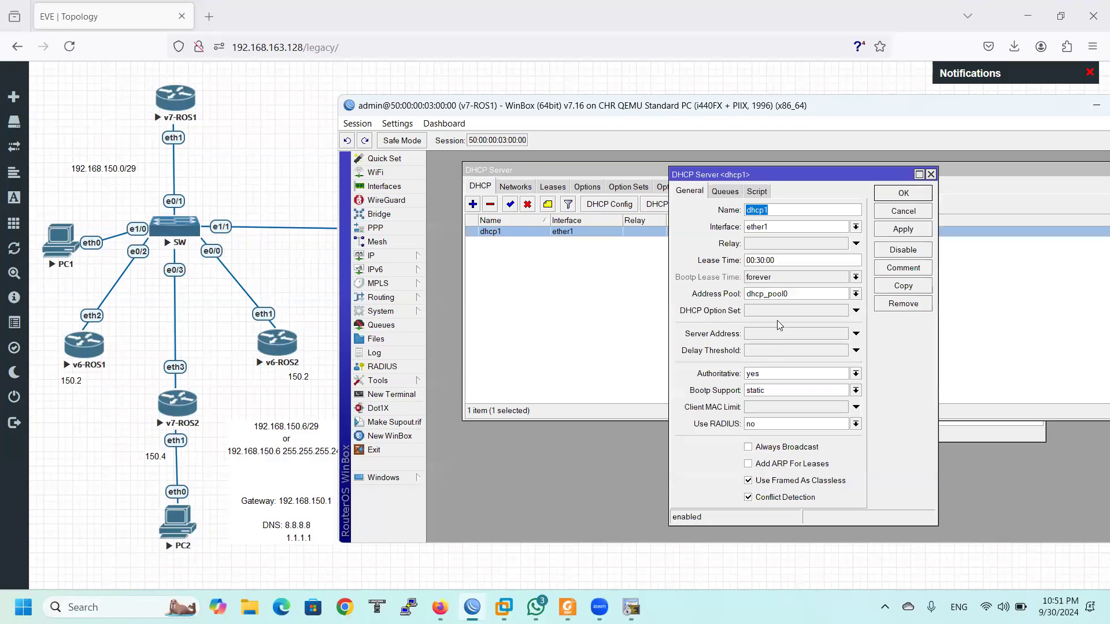
pyautogui.click(379, 256)
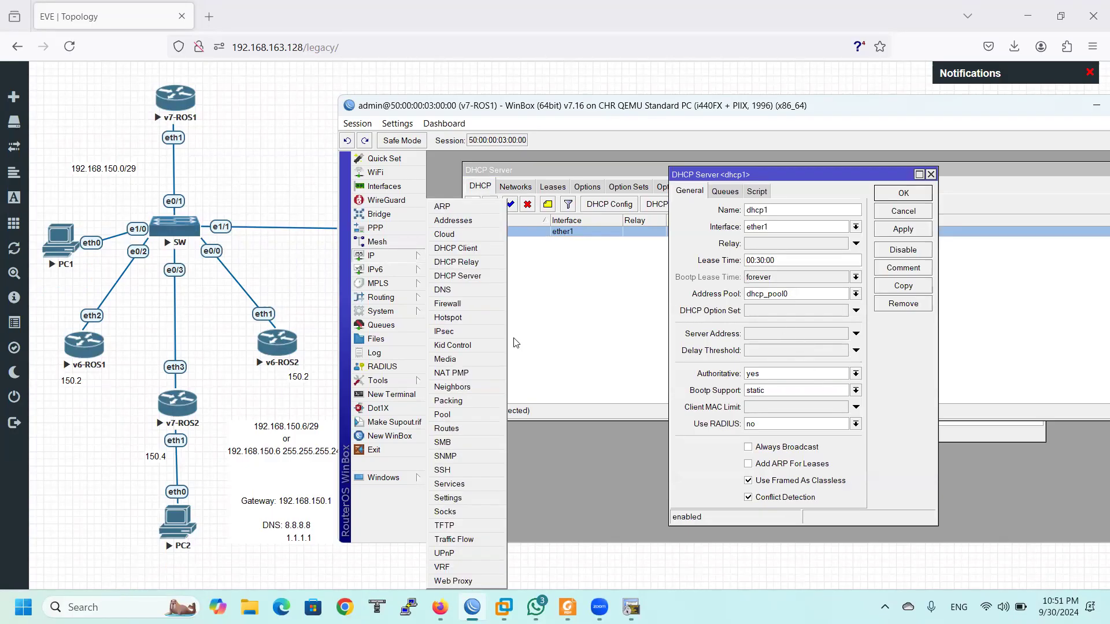
pyautogui.click(456, 415)
pyautogui.click(774, 287)
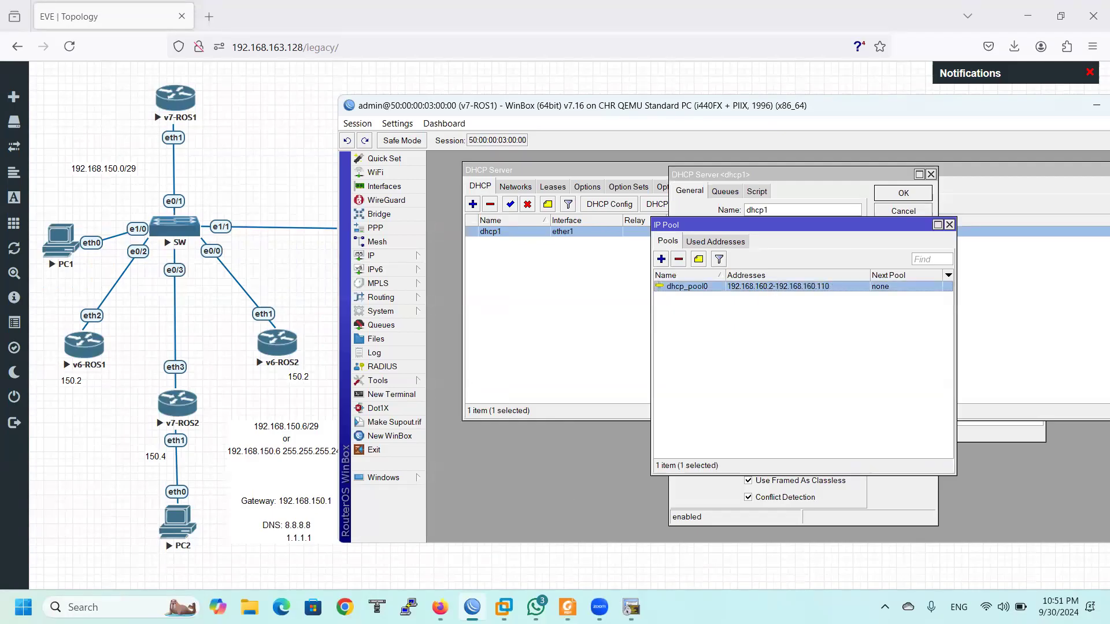
# Run show in PC1's console to display its assigned address
pyautogui.click(630, 537)
pyautogui.moveTo(557, 346); pyautogui.dragTo(601, 344)
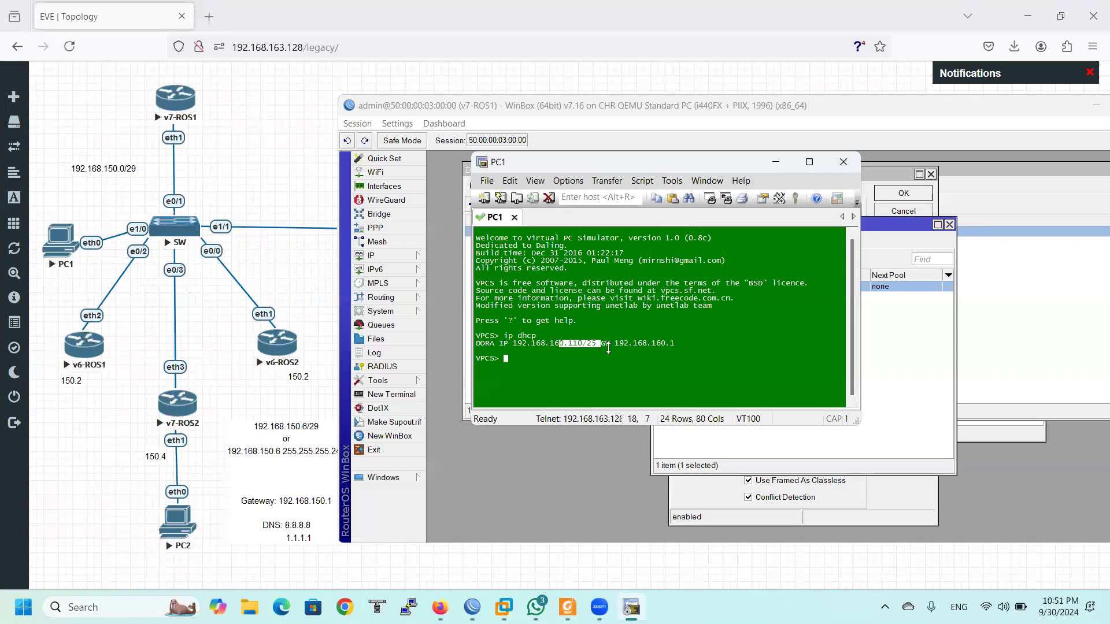
pyautogui.click(668, 344)
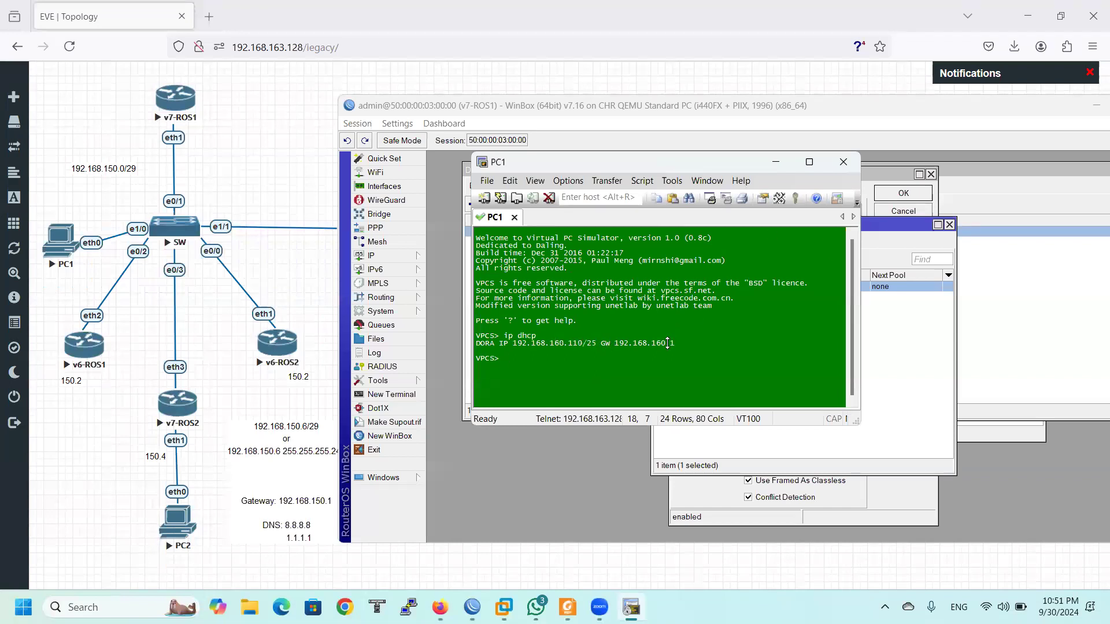
pyautogui.write('show')
pyautogui.press('Return')
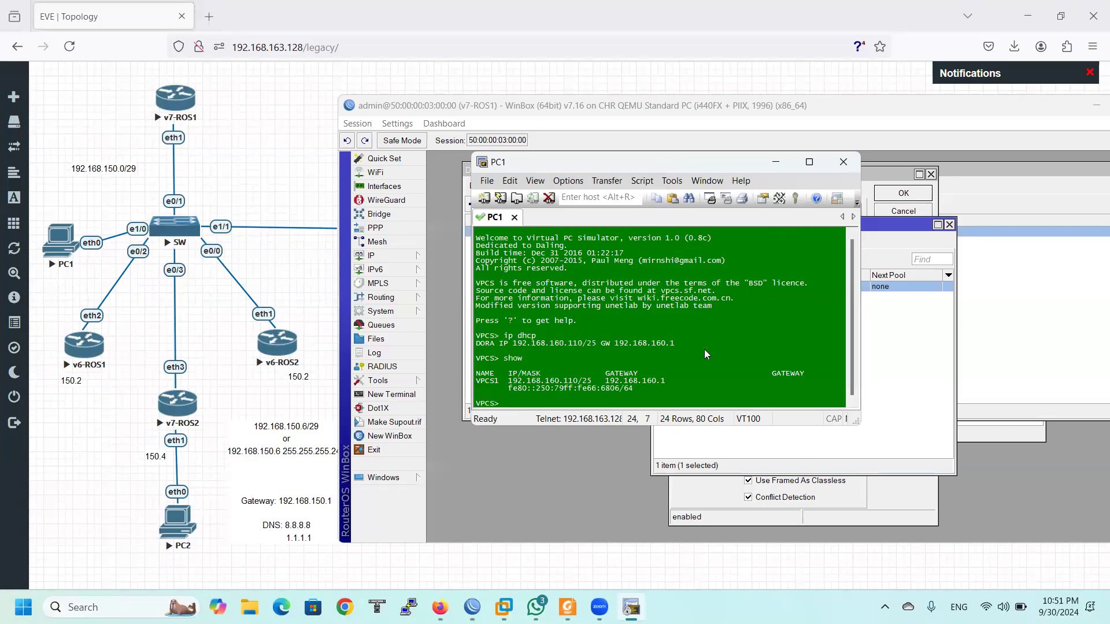
# Close the console, pool and dhcp1 windows and view leases showing 192.168.160.110 bound to VPCS1
pyautogui.click(776, 162)
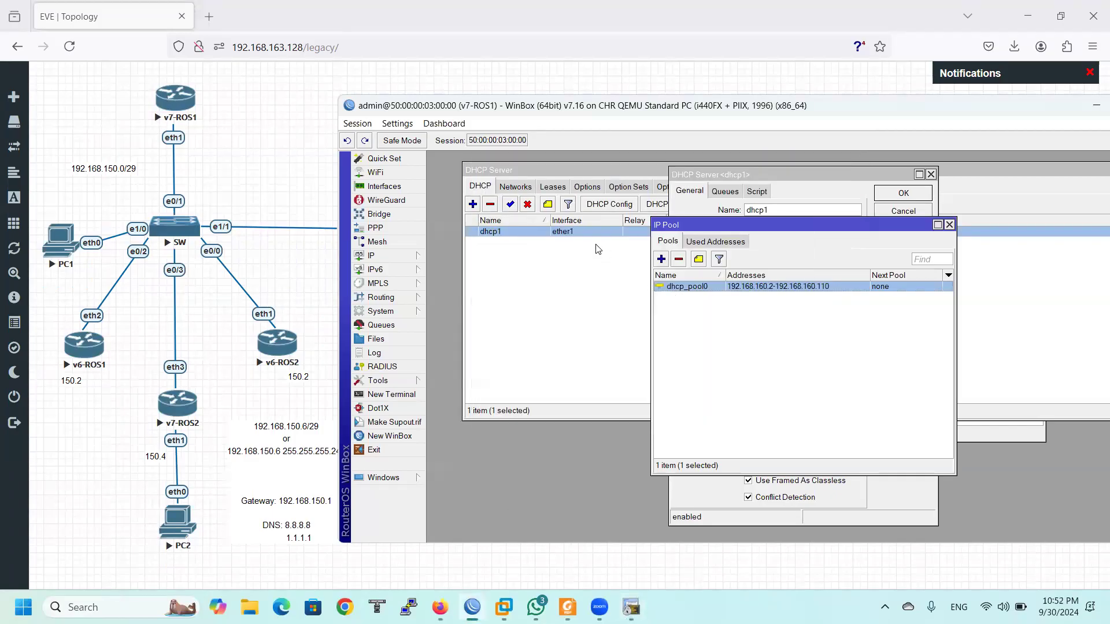
pyautogui.click(949, 224)
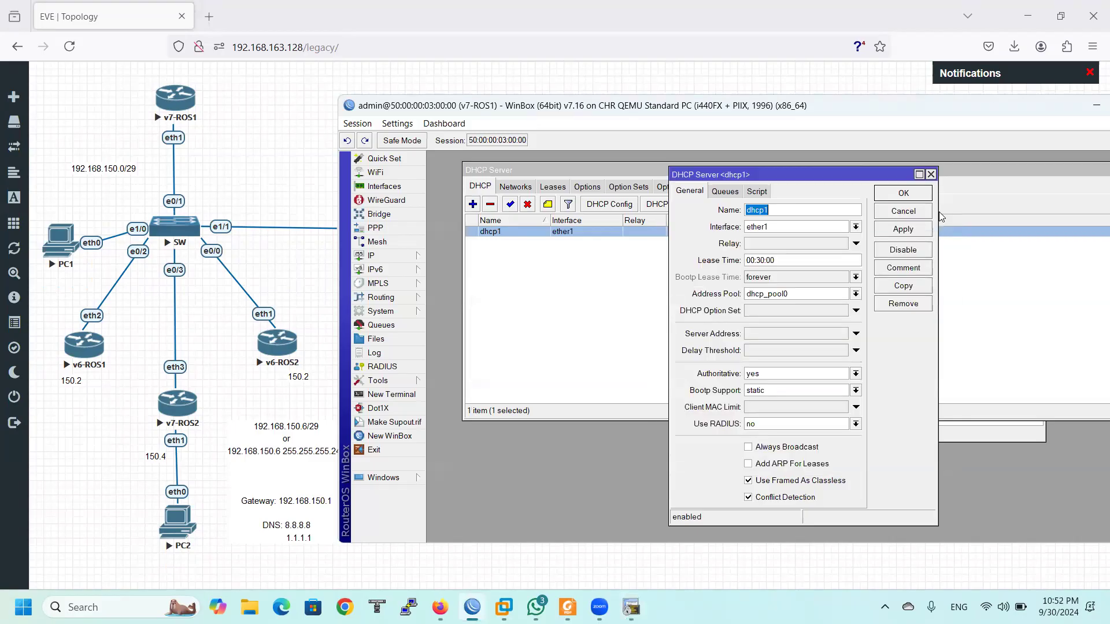
pyautogui.click(931, 174)
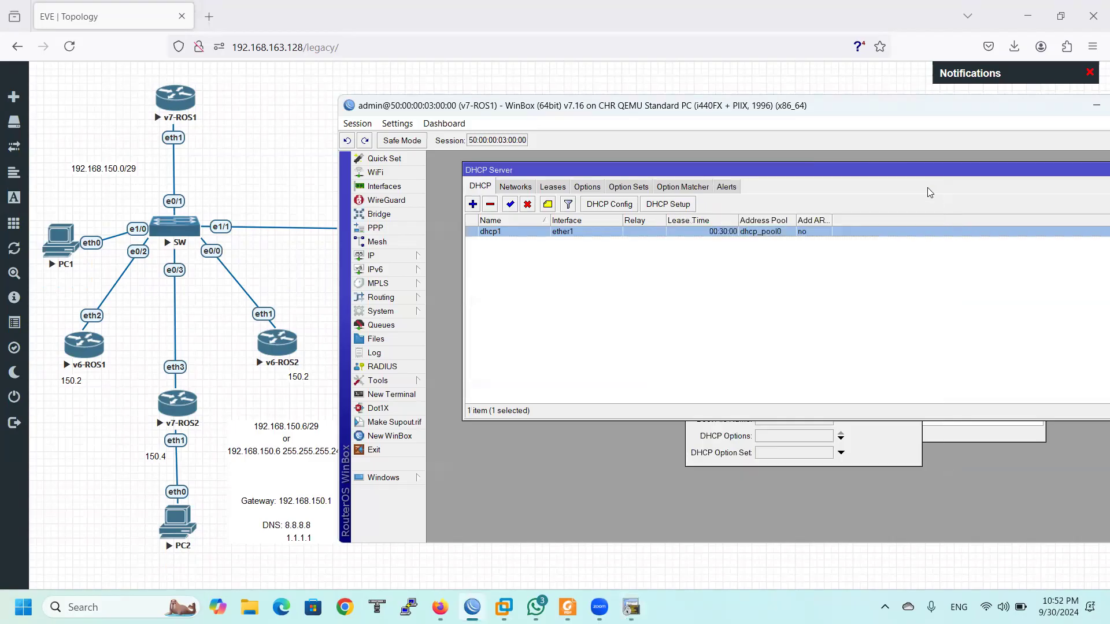
pyautogui.click(553, 187)
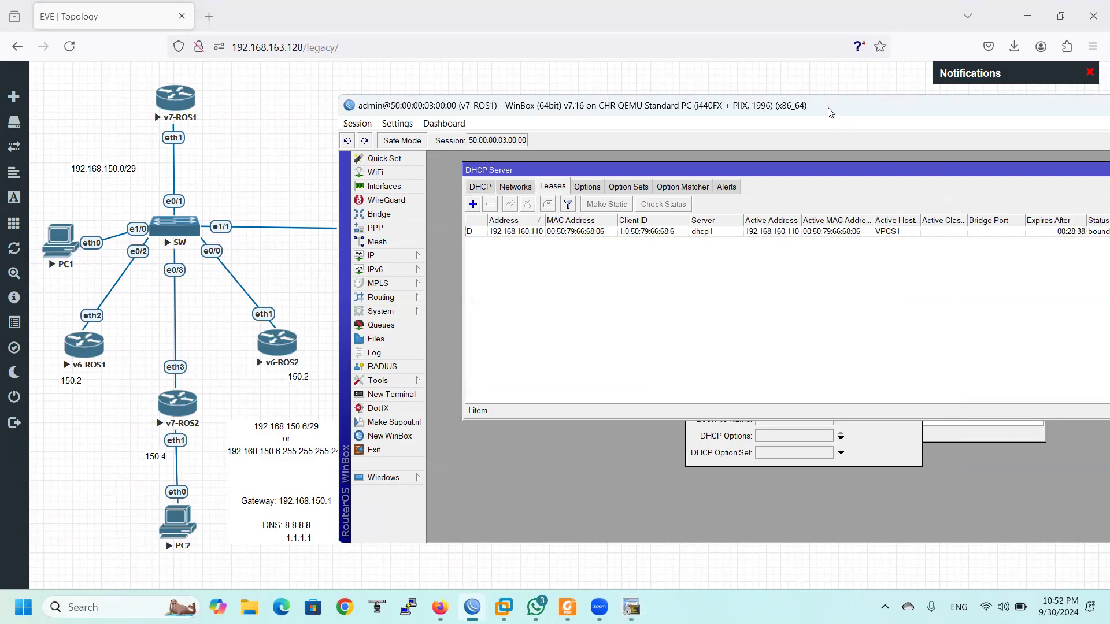
# Select the VPCS1 lease, widen its Active Host Name column, then minimize v7-ROS1's window
pyautogui.moveTo(830, 111); pyautogui.dragTo(676, 128)
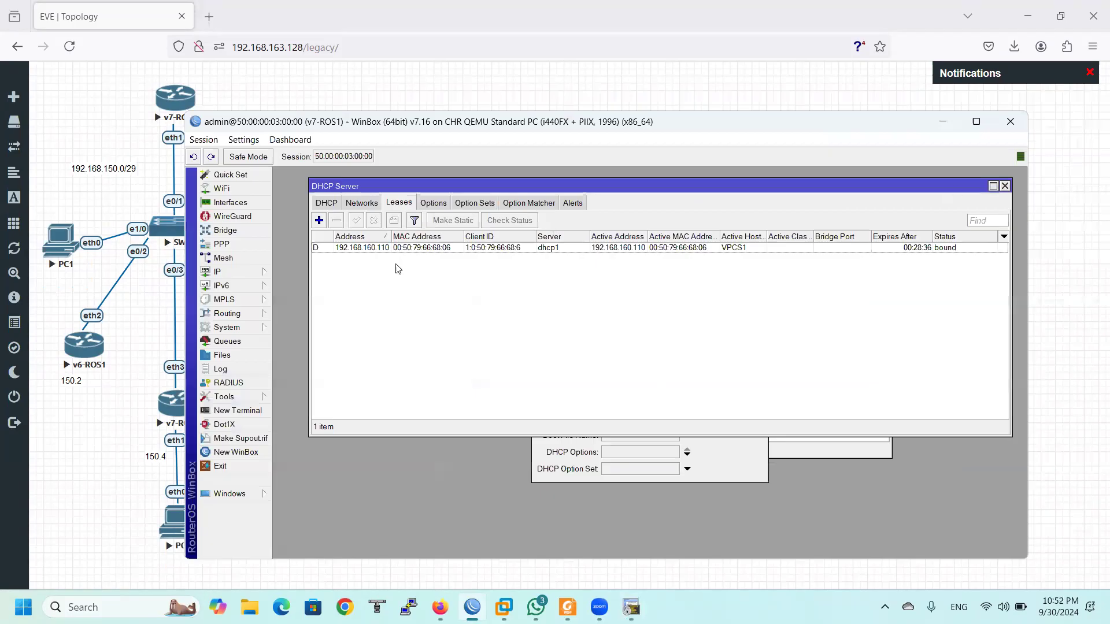
pyautogui.click(322, 250)
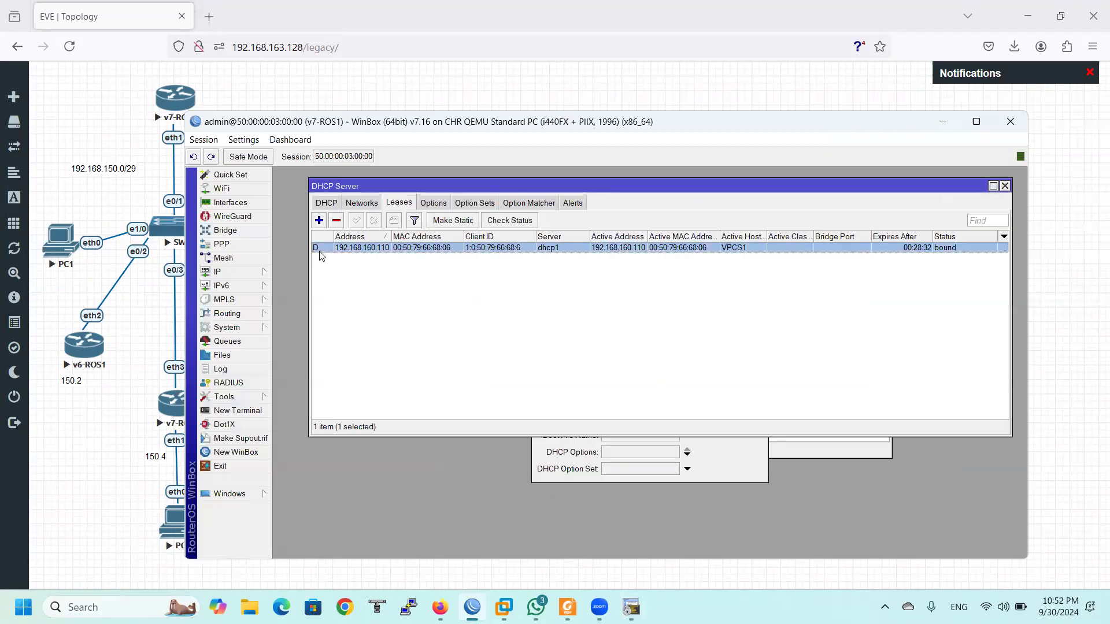
pyautogui.moveTo(320, 252)
pyautogui.moveTo(765, 237); pyautogui.dragTo(808, 236)
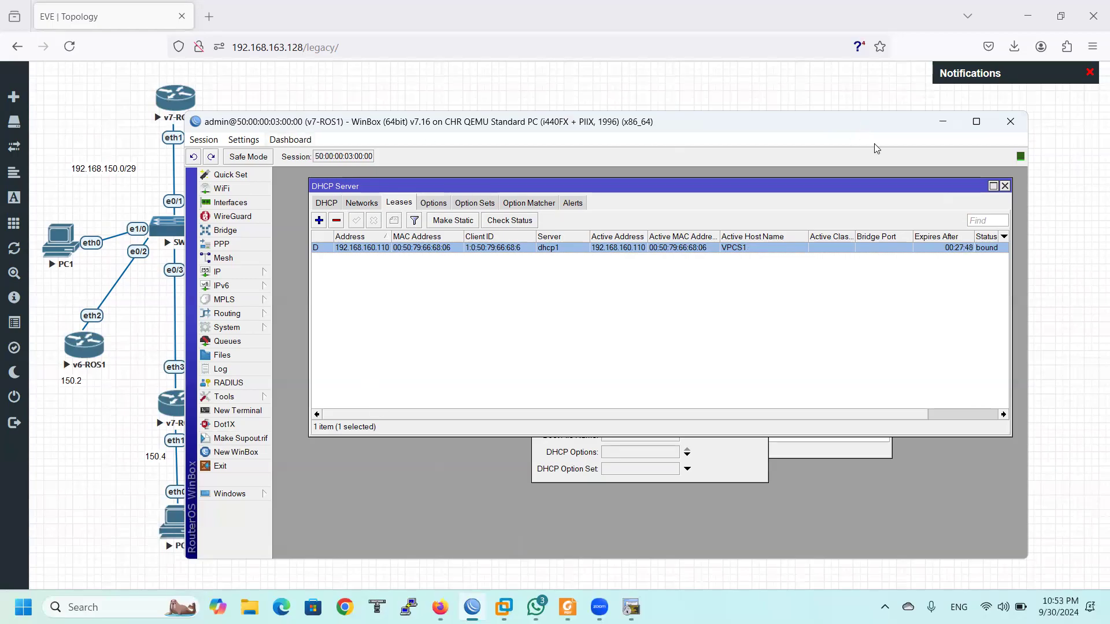
pyautogui.moveTo(874, 123); pyautogui.dragTo(930, 211)
pyautogui.click(998, 210)
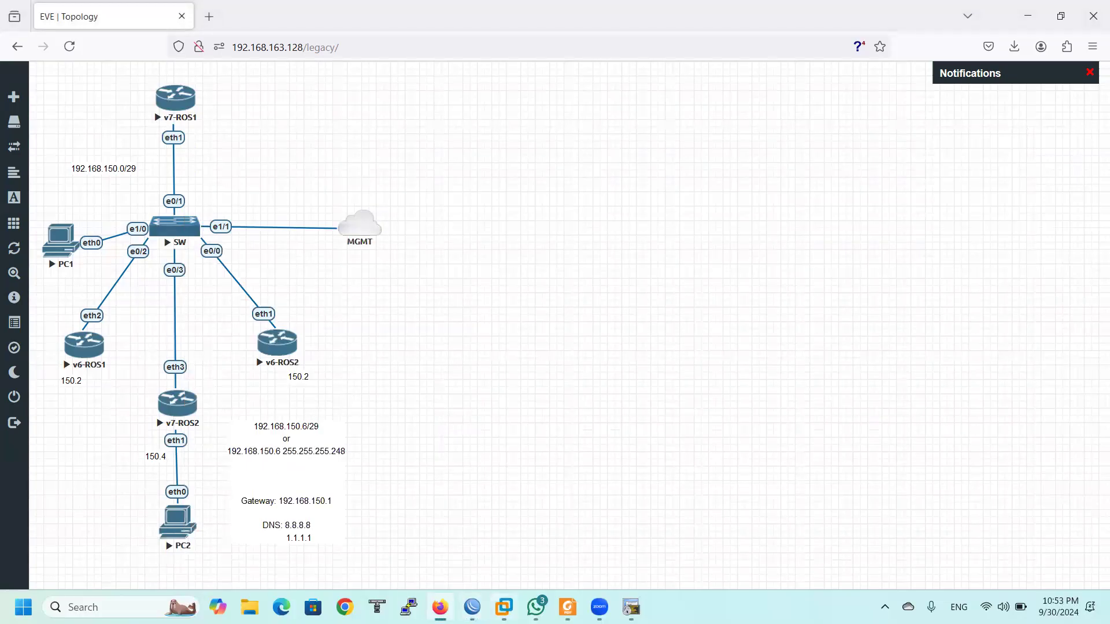
# Start a new WinBox login and connect to v6-ROS1 at MAC 50:00:00:01:00:01
pyautogui.click(505, 607)
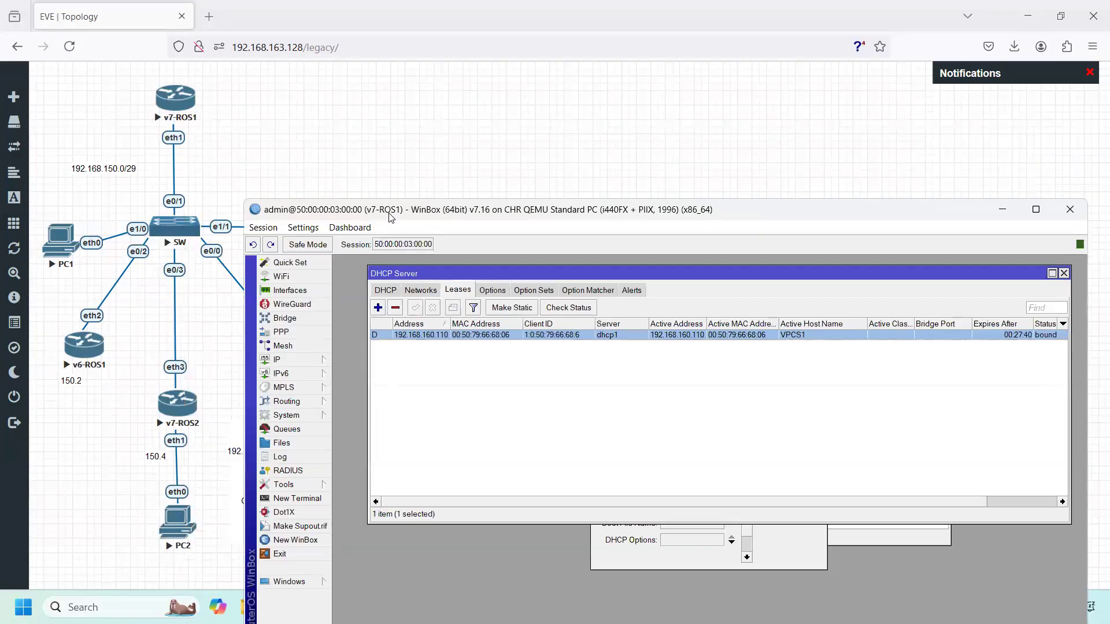
pyautogui.moveTo(390, 218); pyautogui.dragTo(420, 105)
pyautogui.click(312, 427)
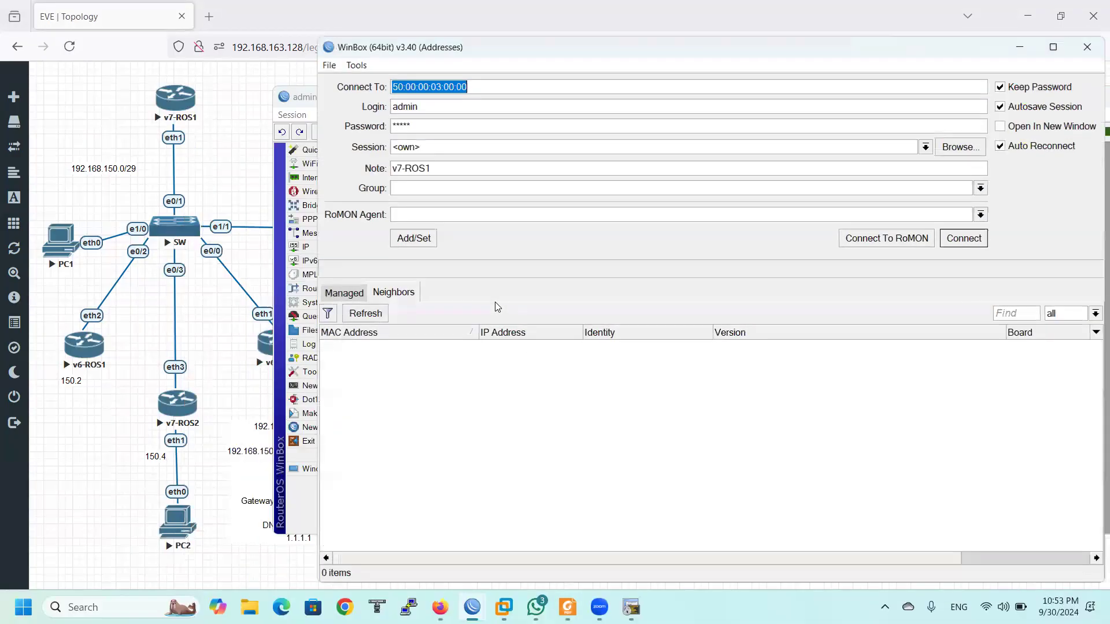
pyautogui.click(365, 314)
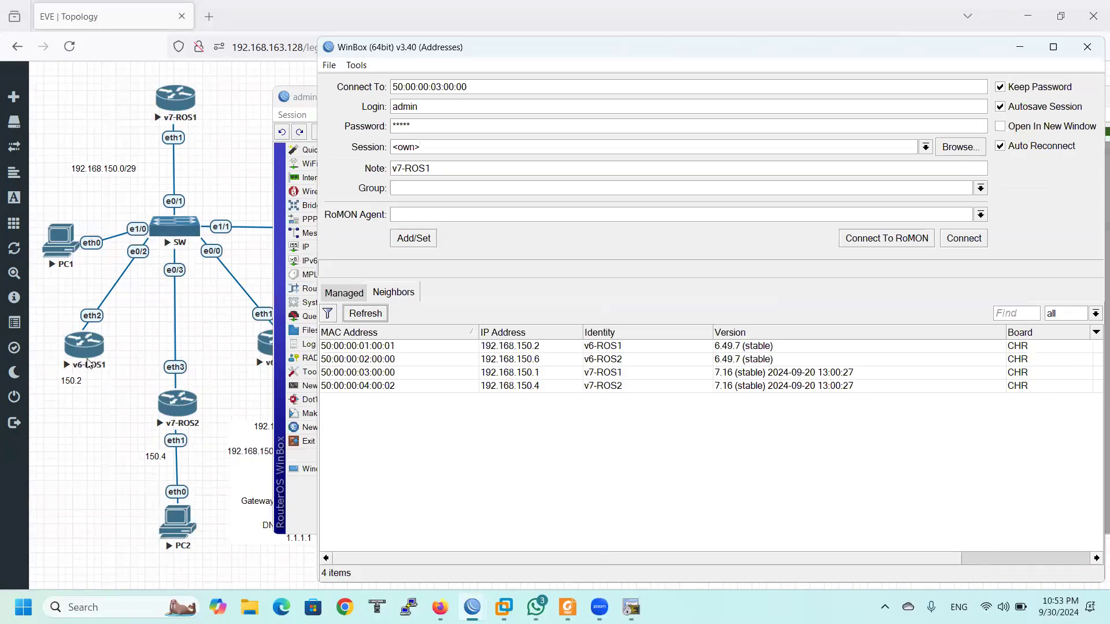
pyautogui.click(571, 347)
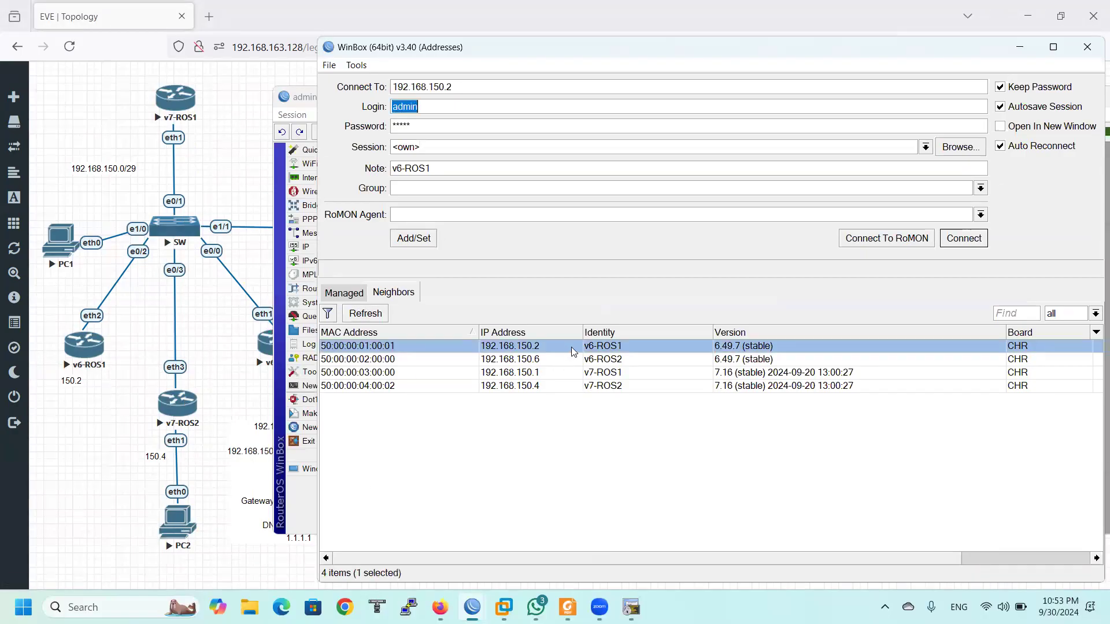
pyautogui.click(370, 347)
pyautogui.click(972, 240)
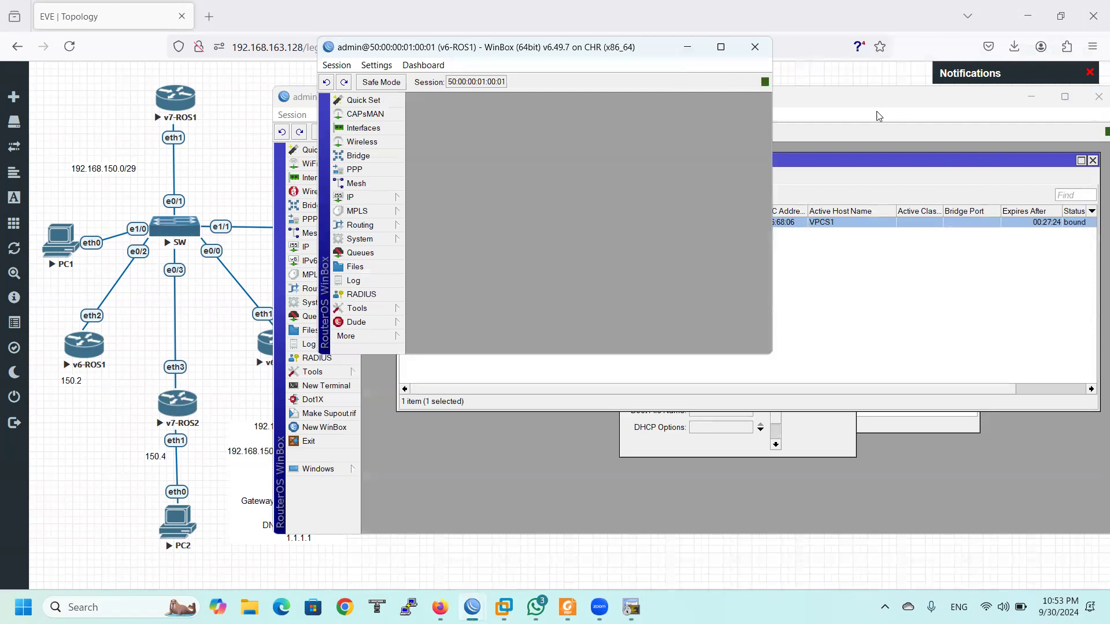
# Minimize the v7-ROS1 session and reposition and enlarge the v6-ROS1 window
pyautogui.moveTo(1033, 100); pyautogui.dragTo(1071, 201)
pyautogui.click(1069, 200)
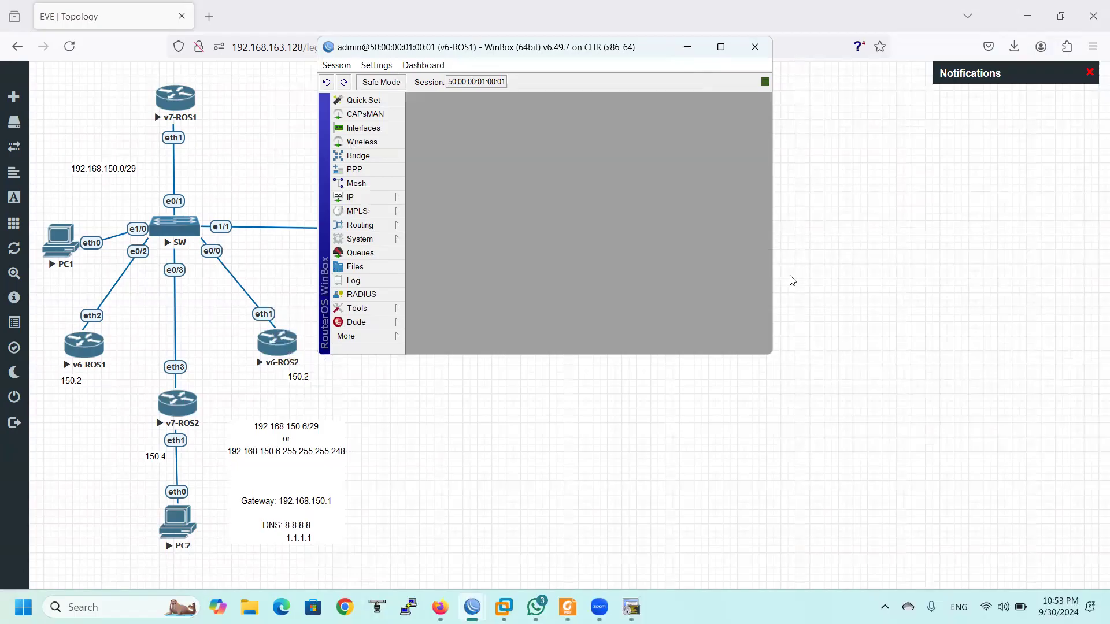
pyautogui.moveTo(656, 47); pyautogui.dragTo(681, 135)
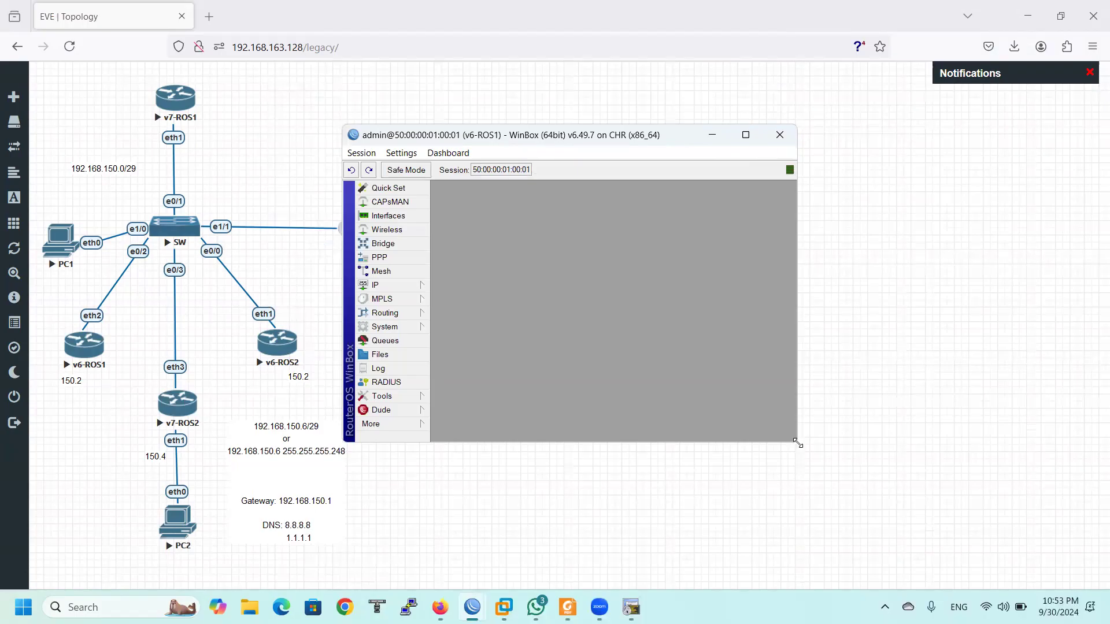
pyautogui.moveTo(798, 443); pyautogui.dragTo(1035, 541)
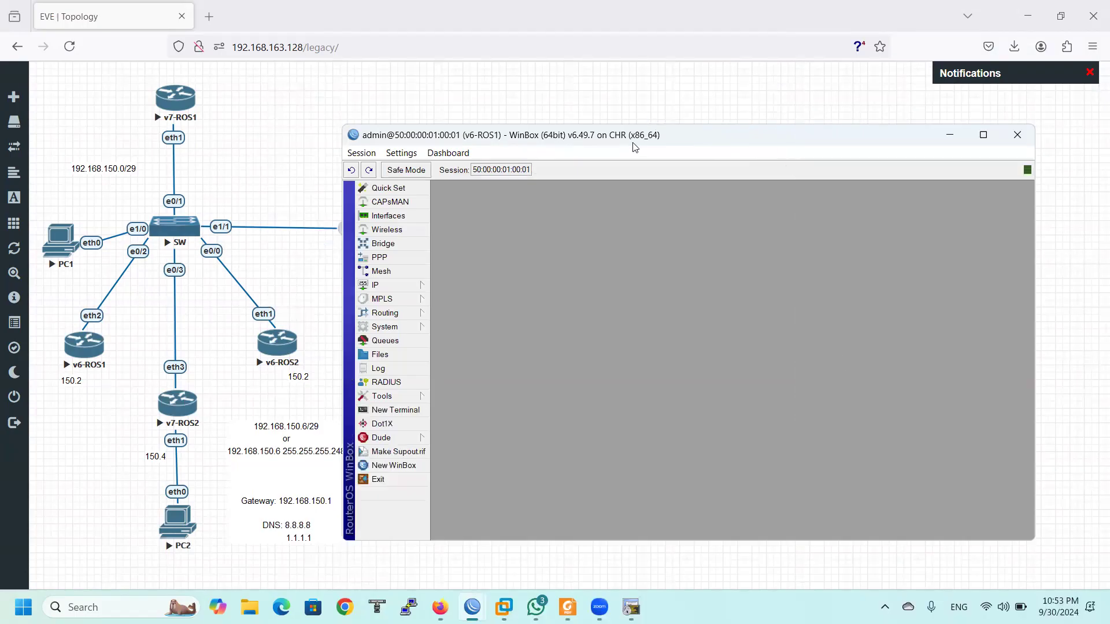
# Open v6-ROS1's DHCP client list and mark v6-ROS1 and v7-ROS1 on the topology in red
pyautogui.moveTo(636, 147); pyautogui.dragTo(668, 107)
pyautogui.click(453, 247)
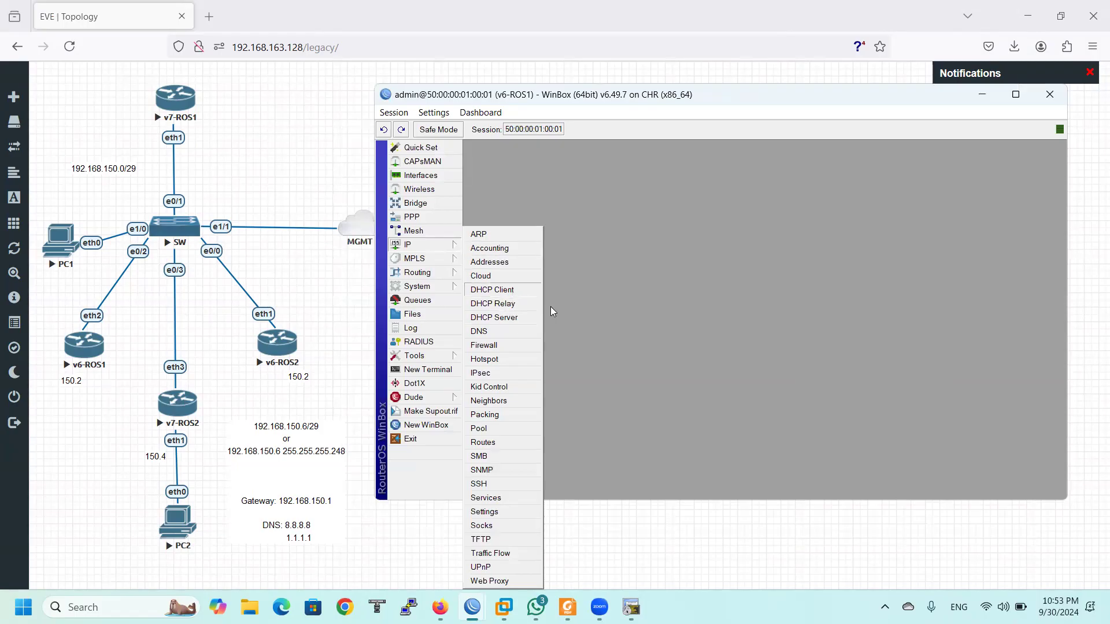
pyautogui.click(503, 290)
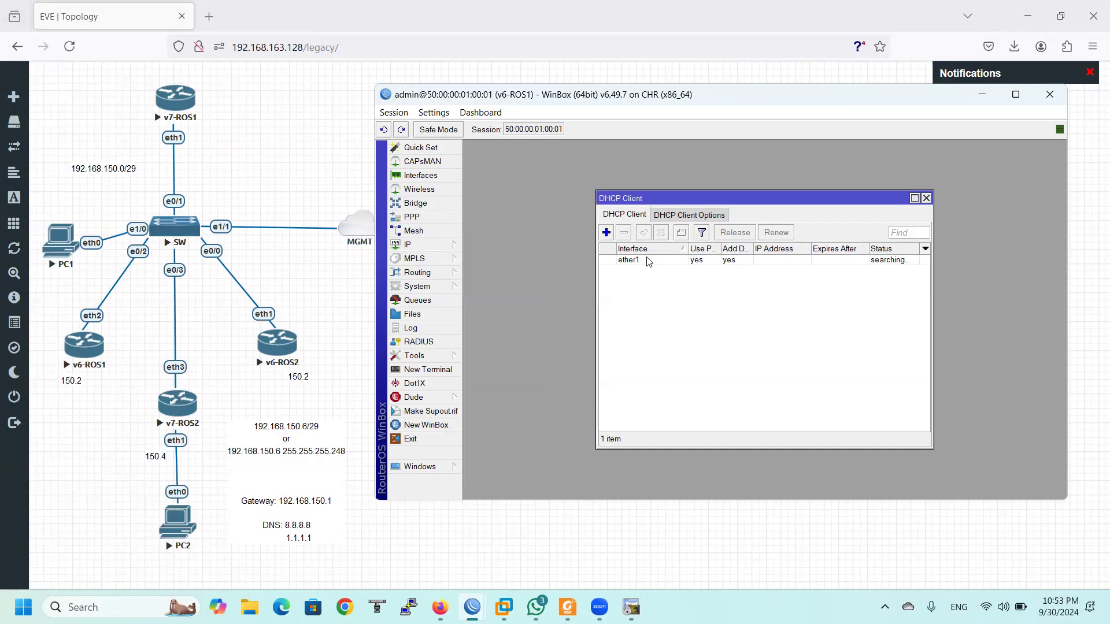
pyautogui.moveTo(59, 337)
pyautogui.mouseDown()
pyautogui.moveTo(110, 338)
pyautogui.moveTo(91, 390)
pyautogui.moveTo(34, 357)
pyautogui.moveTo(44, 340)
pyautogui.mouseUp()
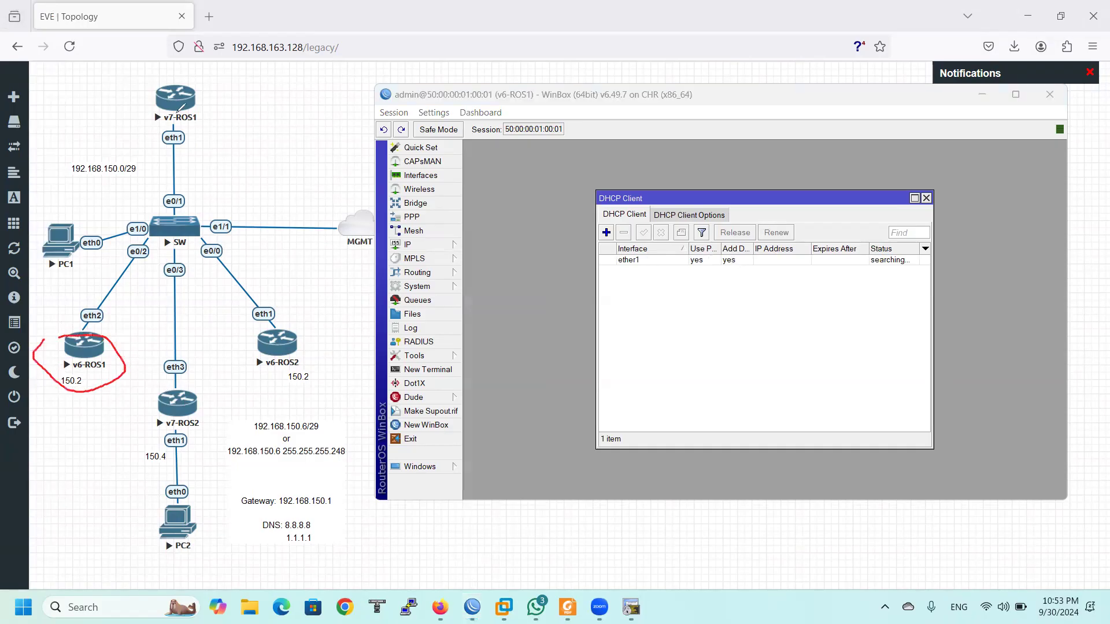
pyautogui.moveTo(98, 78)
pyautogui.mouseDown()
pyautogui.moveTo(107, 105)
pyautogui.moveTo(132, 90)
pyautogui.moveTo(121, 110)
pyautogui.mouseUp()
pyautogui.moveTo(91, 408)
pyautogui.mouseDown()
pyautogui.moveTo(103, 443)
pyautogui.moveTo(87, 400)
pyautogui.moveTo(139, 421)
pyautogui.mouseUp()
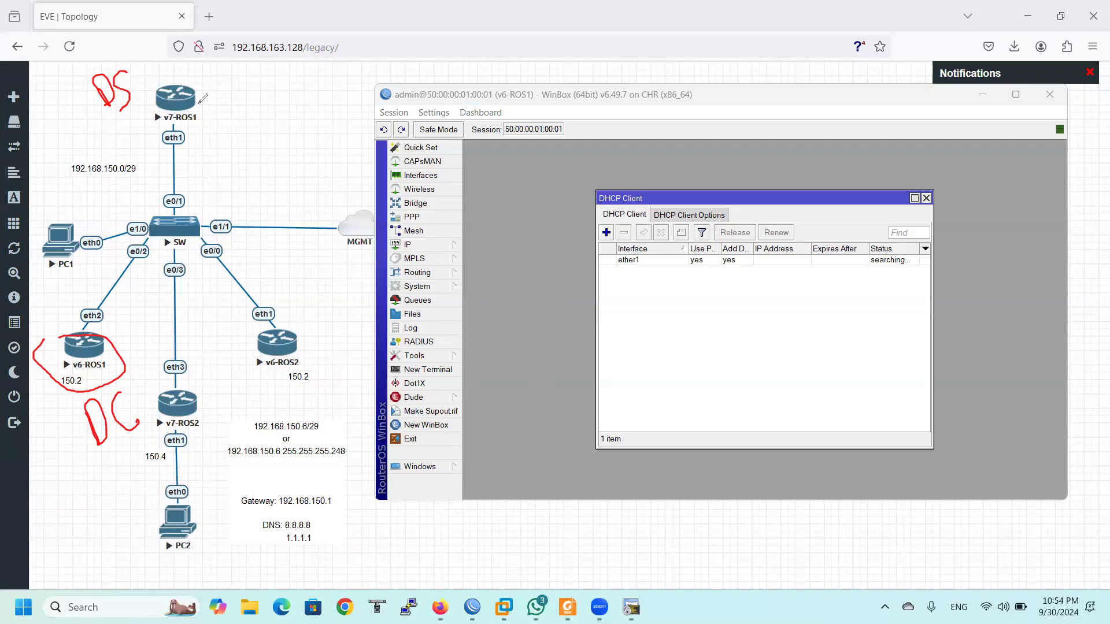
pyautogui.moveTo(202, 101)
pyautogui.mouseDown()
pyautogui.moveTo(232, 76)
pyautogui.moveTo(218, 93)
pyautogui.moveTo(260, 105)
pyautogui.mouseUp()
pyautogui.press('Escape')
# Delete the 192.168.150.2/29 address and the existing ether1 DHCP client
pyautogui.click(424, 245)
pyautogui.click(492, 271)
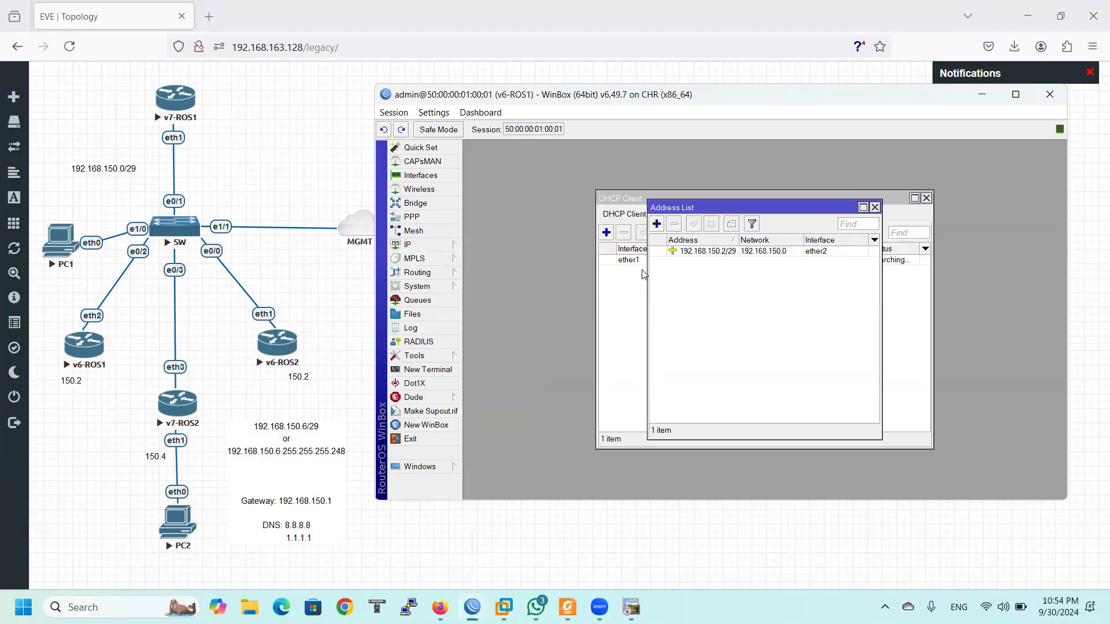
pyautogui.click(718, 253)
pyautogui.click(675, 226)
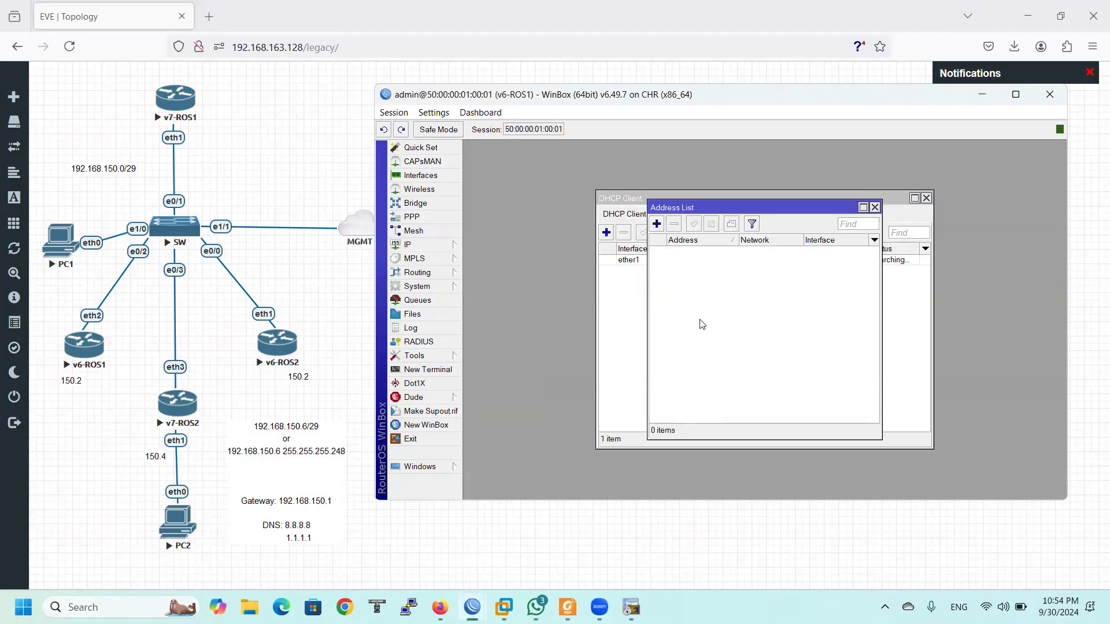
pyautogui.click(634, 262)
pyautogui.click(624, 232)
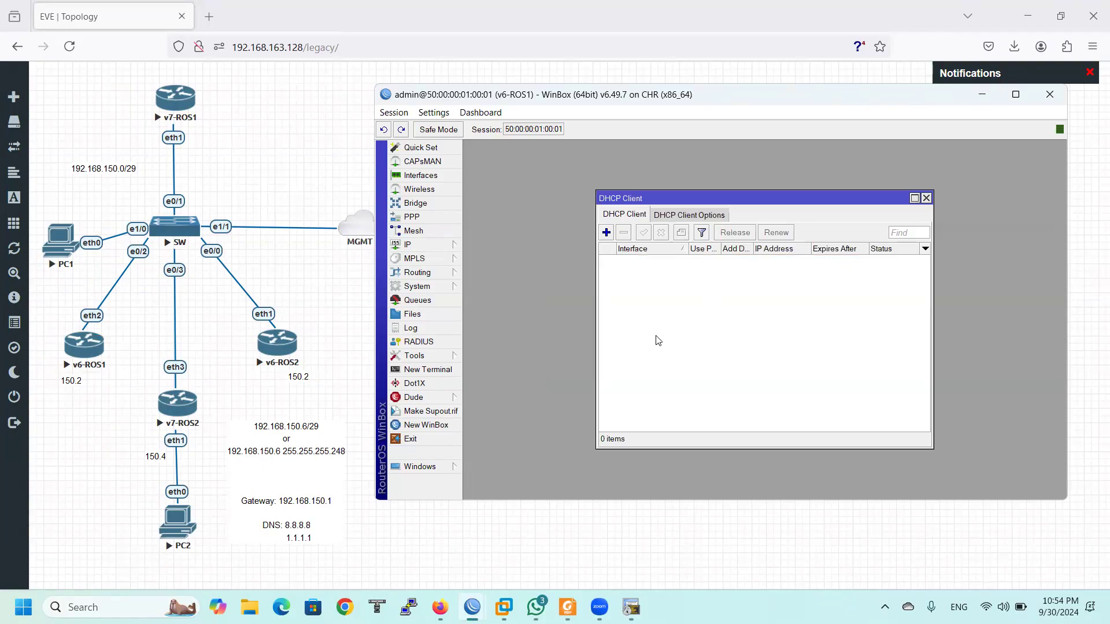
pyautogui.click(607, 234)
# Set the new DHCP client to ether2 without peer DNS/NTP, underlining Add Default Route yes
pyautogui.moveTo(677, 212); pyautogui.dragTo(583, 211)
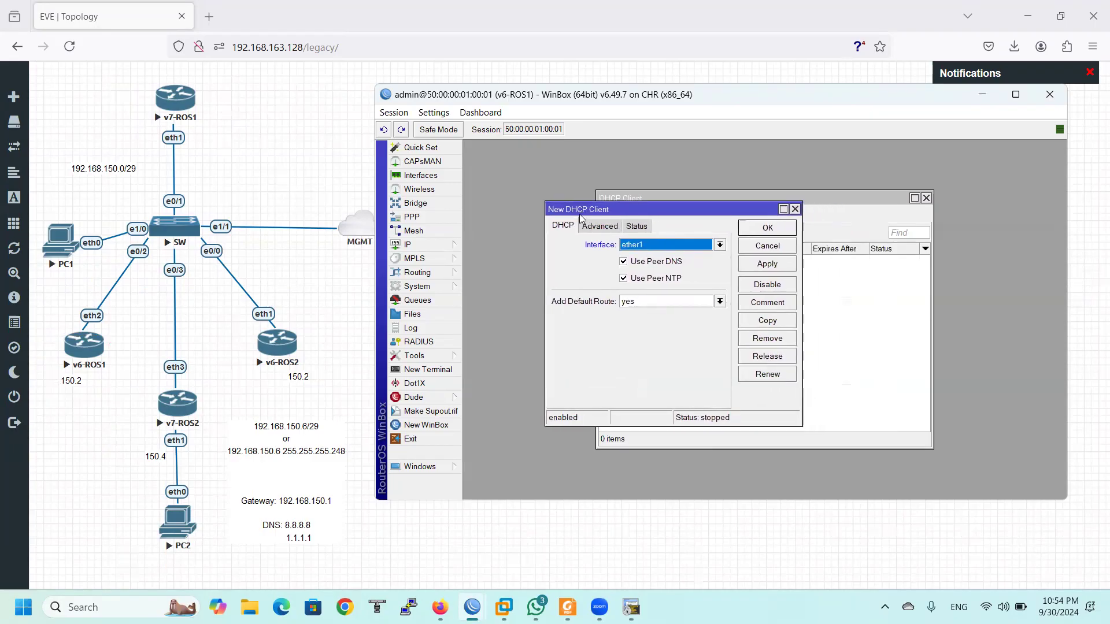
pyautogui.hotkey('ctrl', '2')
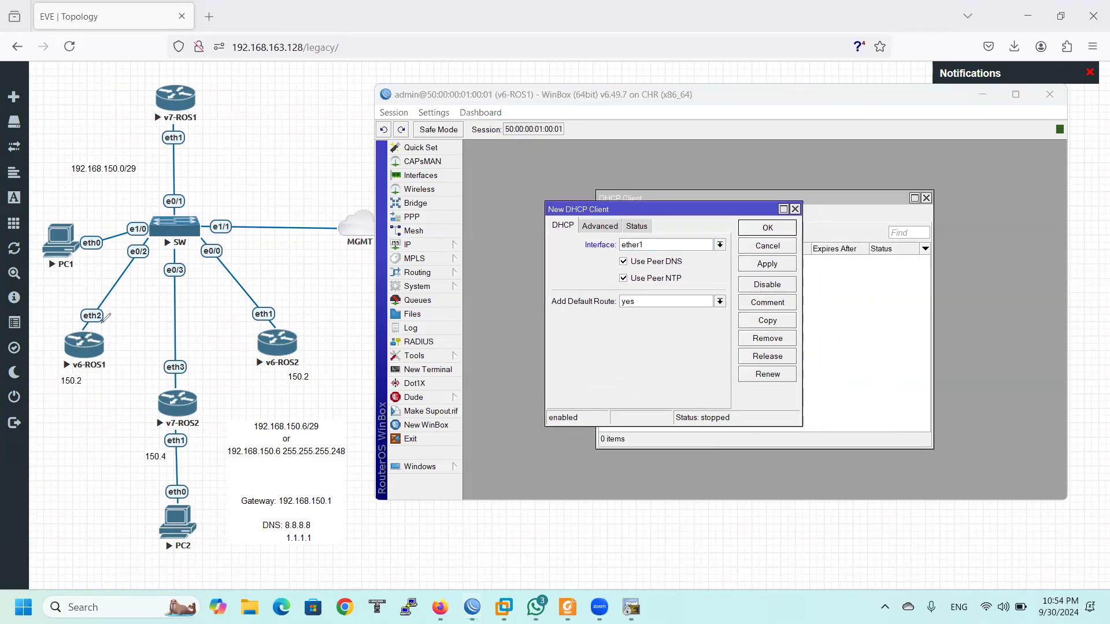
pyautogui.moveTo(86, 300)
pyautogui.mouseDown()
pyautogui.moveTo(118, 313)
pyautogui.moveTo(72, 312)
pyautogui.moveTo(87, 299)
pyautogui.mouseUp()
pyautogui.click(636, 244)
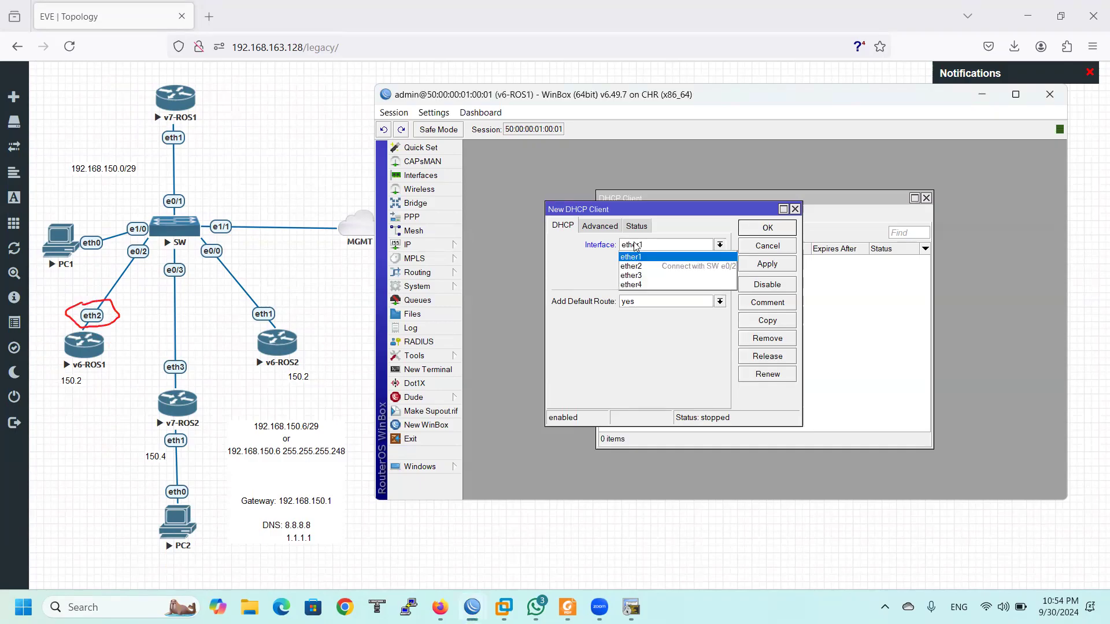
pyautogui.click(655, 266)
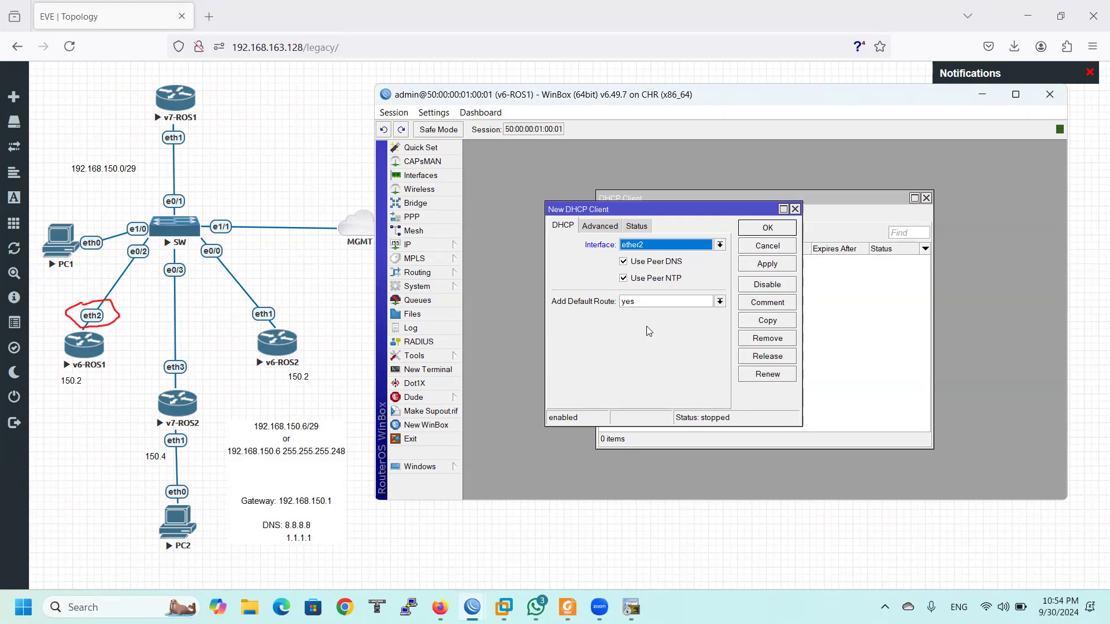
pyautogui.click(643, 265)
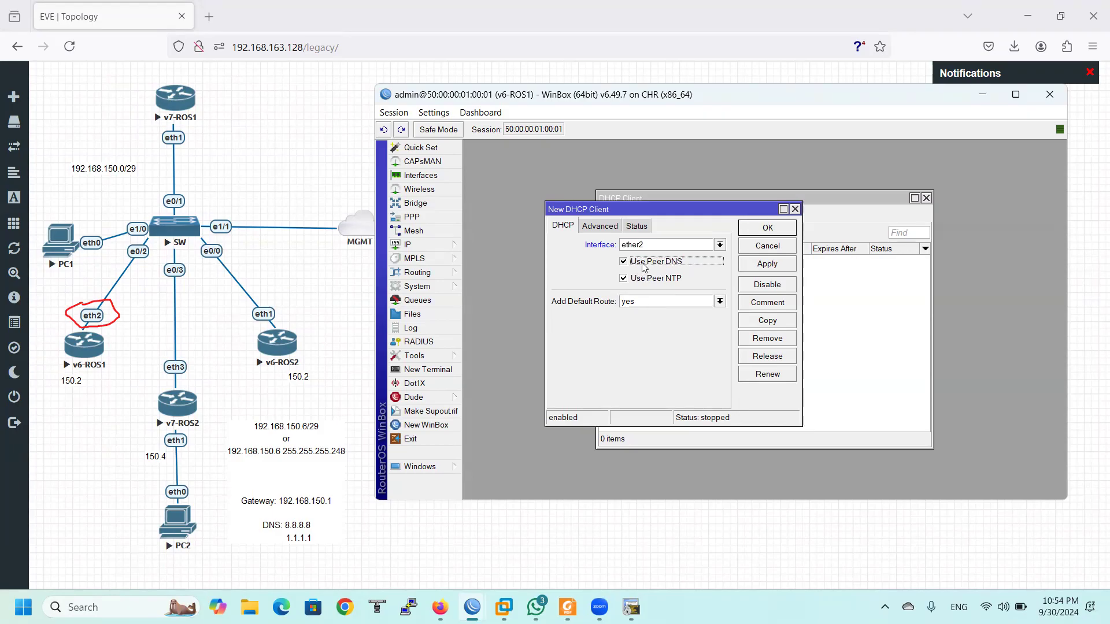
pyautogui.click(651, 280)
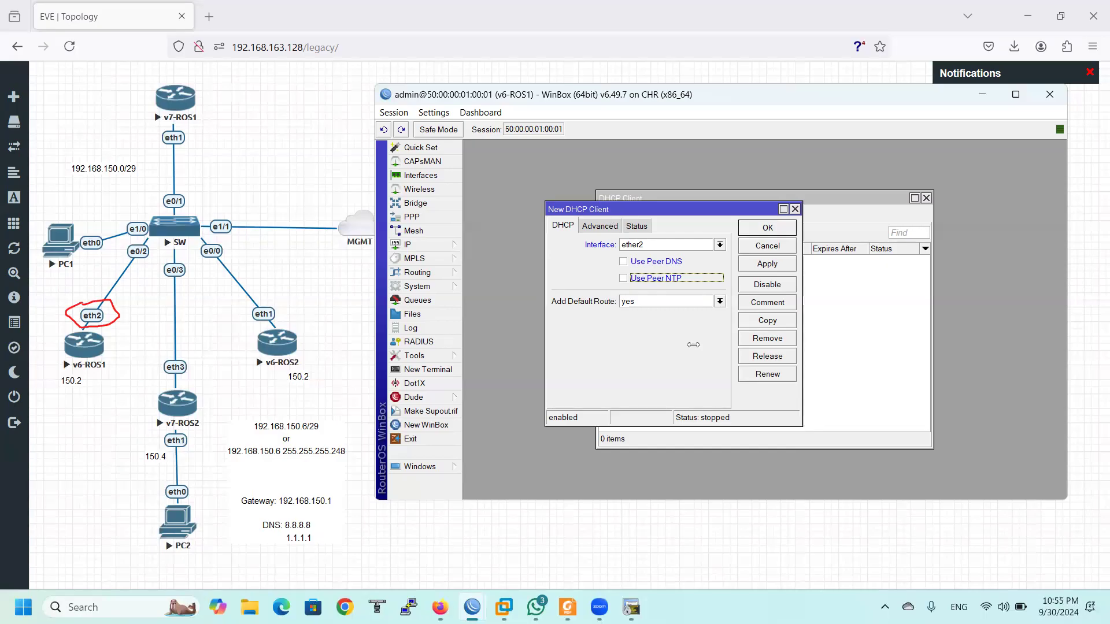
pyautogui.hotkey('ctrl', '2')
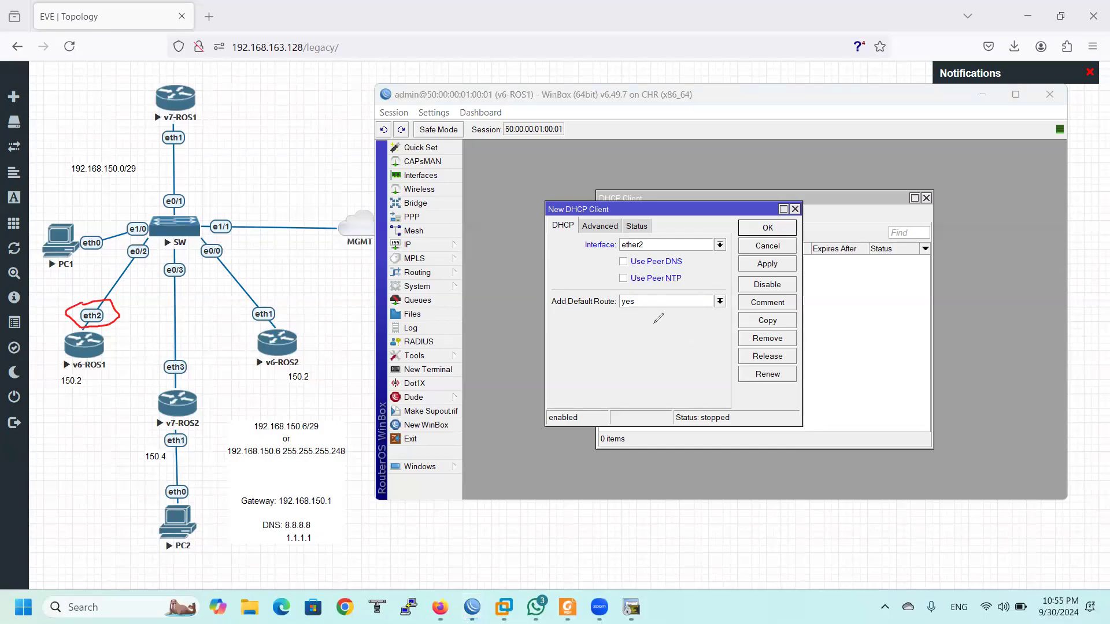
pyautogui.moveTo(620, 316)
pyautogui.mouseDown()
pyautogui.moveTo(648, 315)
pyautogui.moveTo(625, 319)
pyautogui.moveTo(643, 323)
pyautogui.moveTo(636, 336)
pyautogui.moveTo(638, 319)
pyautogui.mouseUp()
pyautogui.click(740, 166)
pyautogui.write('IP')
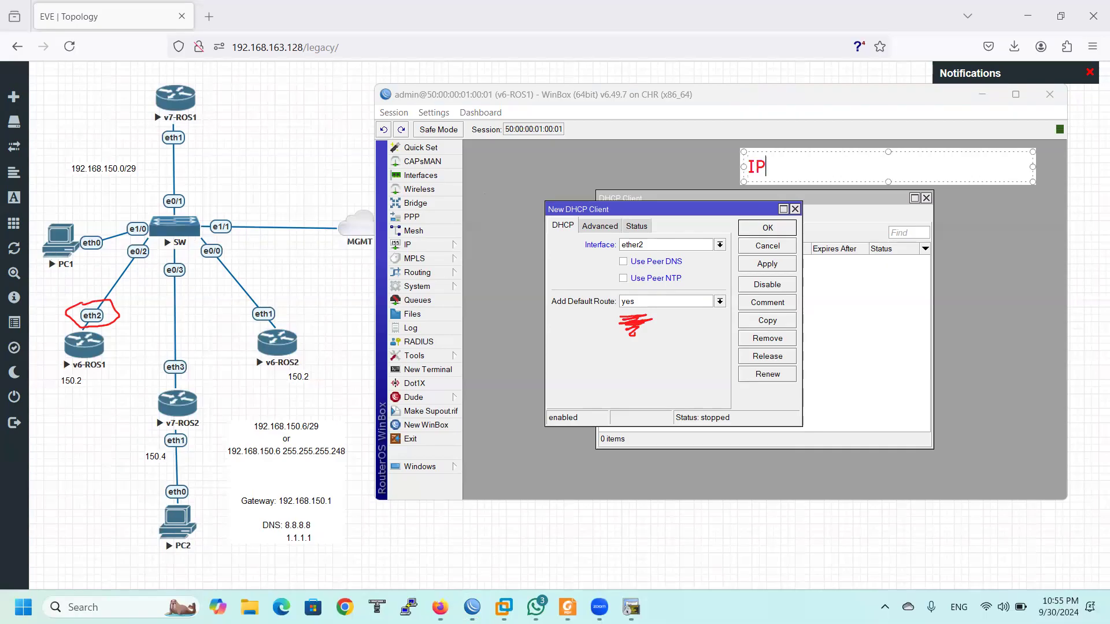
pyautogui.press('Return')
pyautogui.write('SM')
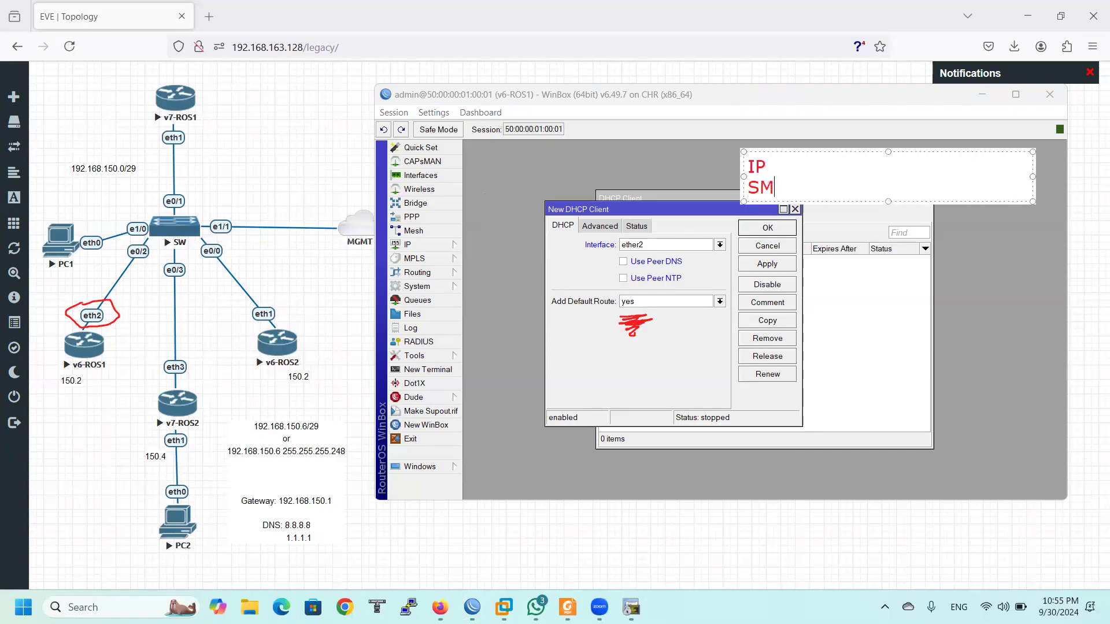
pyautogui.press('Return')
pyautogui.write('GW')
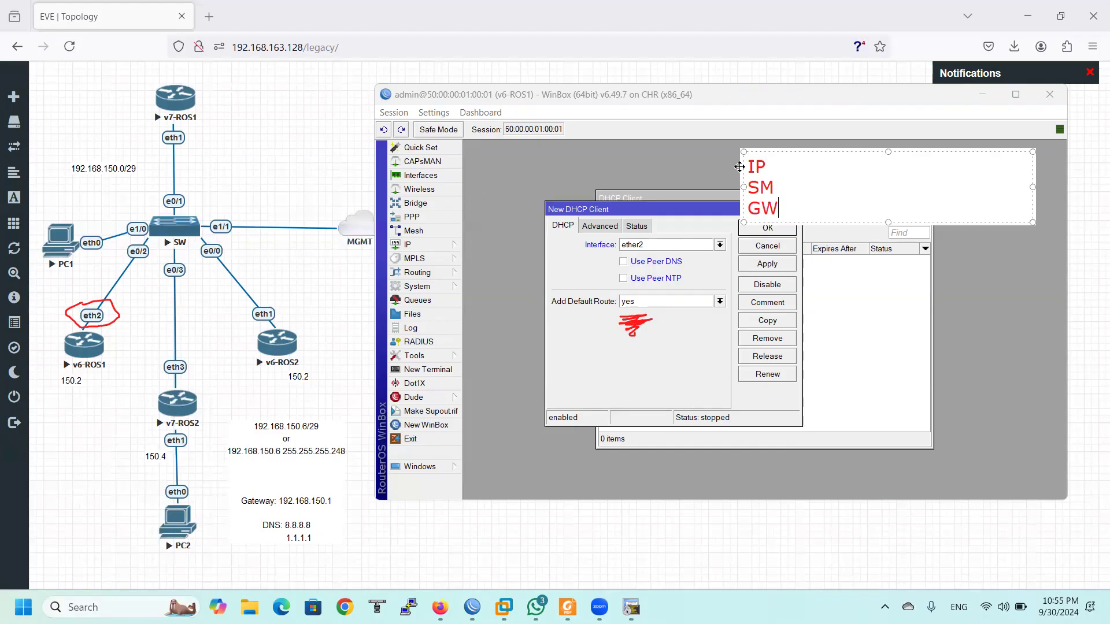
pyautogui.press('Return')
pyautogui.write('DNS')
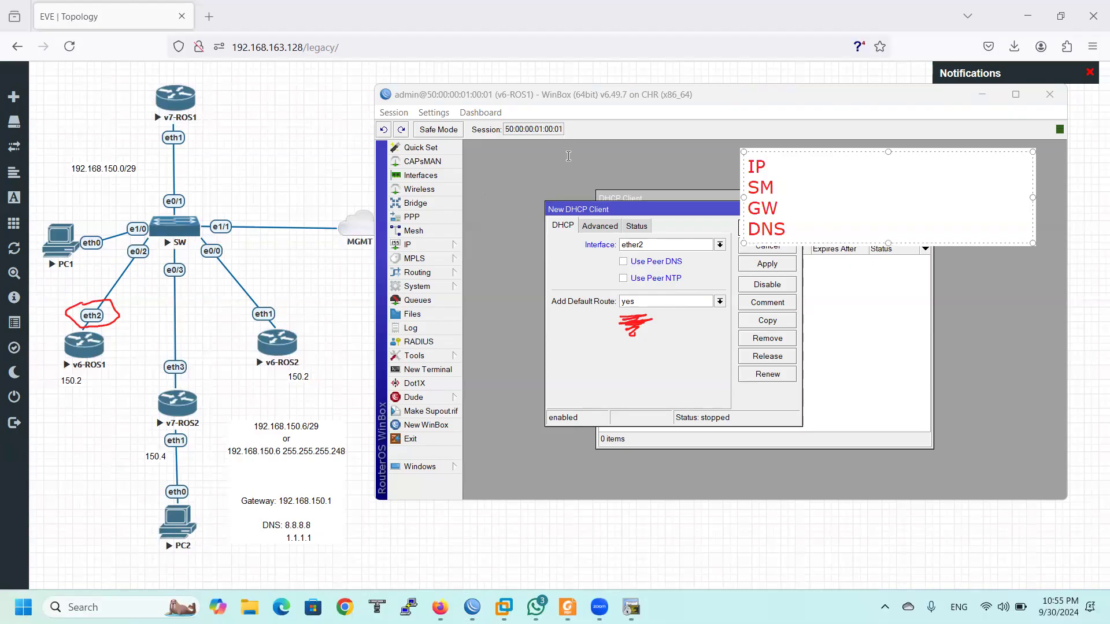
pyautogui.moveTo(787, 231); pyautogui.dragTo(732, 169)
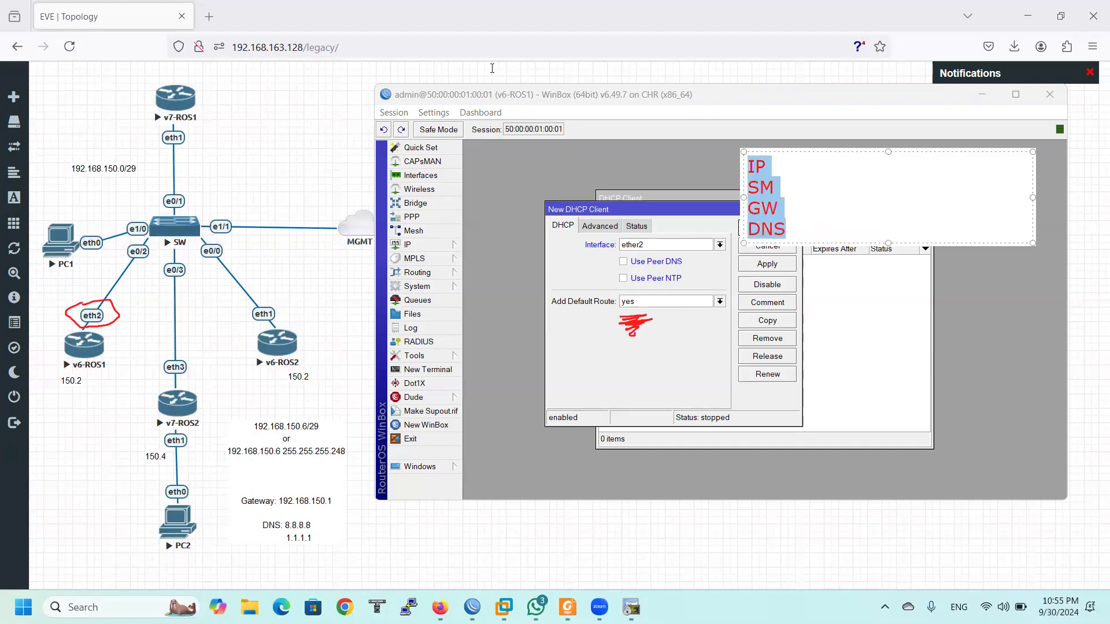
pyautogui.click(656, 120)
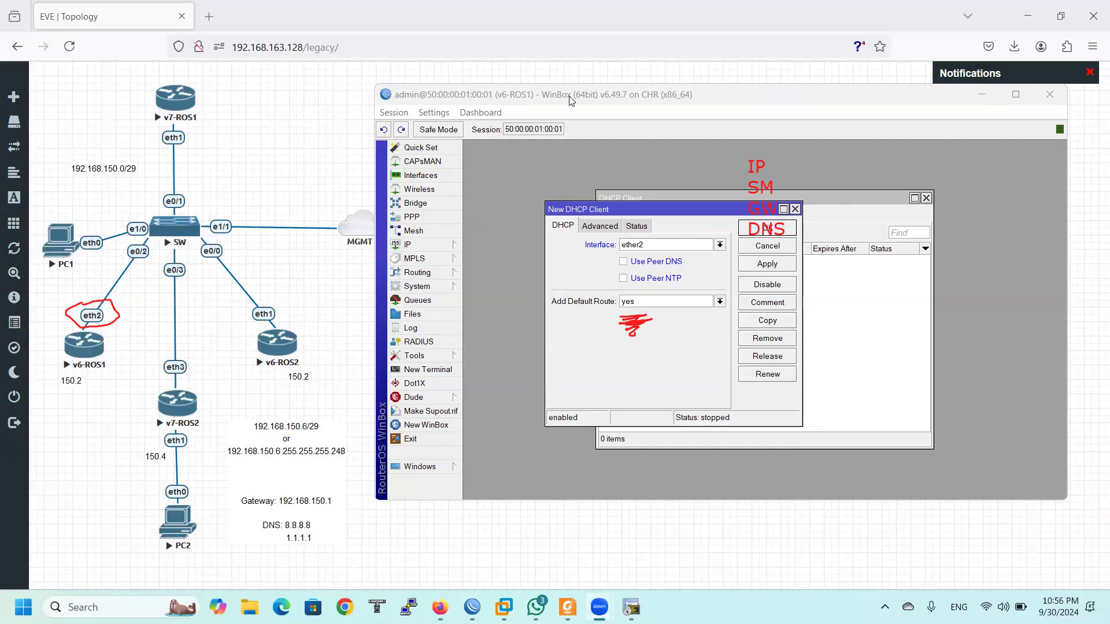
pyautogui.click(67, 386)
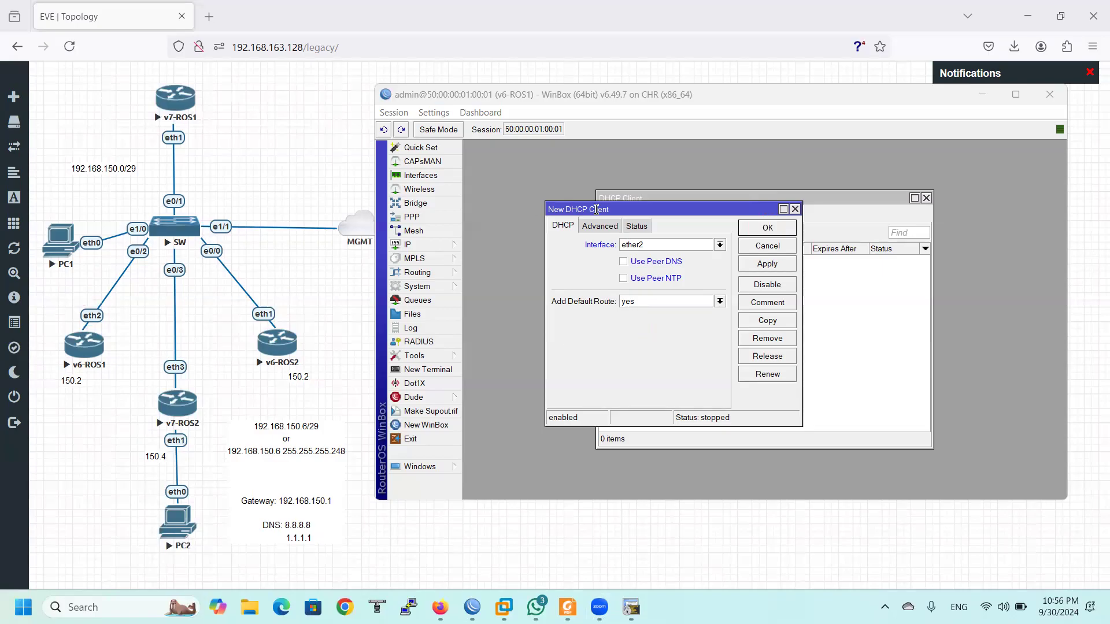
# Place the route list beside the client dialog, apply the ether2 client, and select the new 0.0.0.0/0 route
pyautogui.click(439, 245)
pyautogui.click(503, 444)
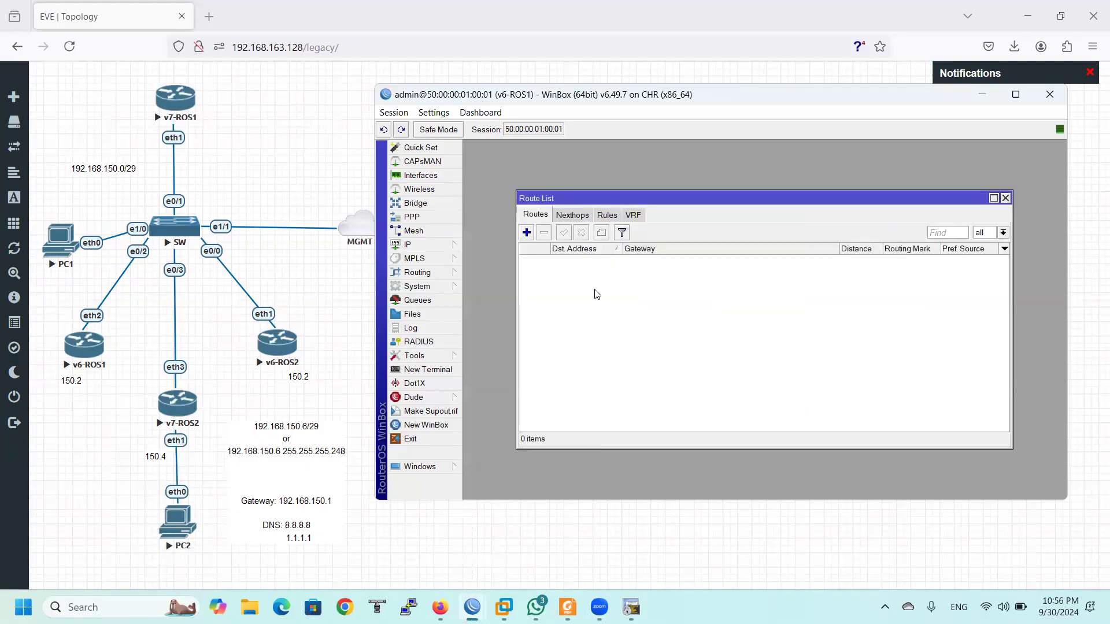
pyautogui.moveTo(583, 202); pyautogui.dragTo(787, 147)
pyautogui.moveTo(659, 211); pyautogui.dragTo(577, 160)
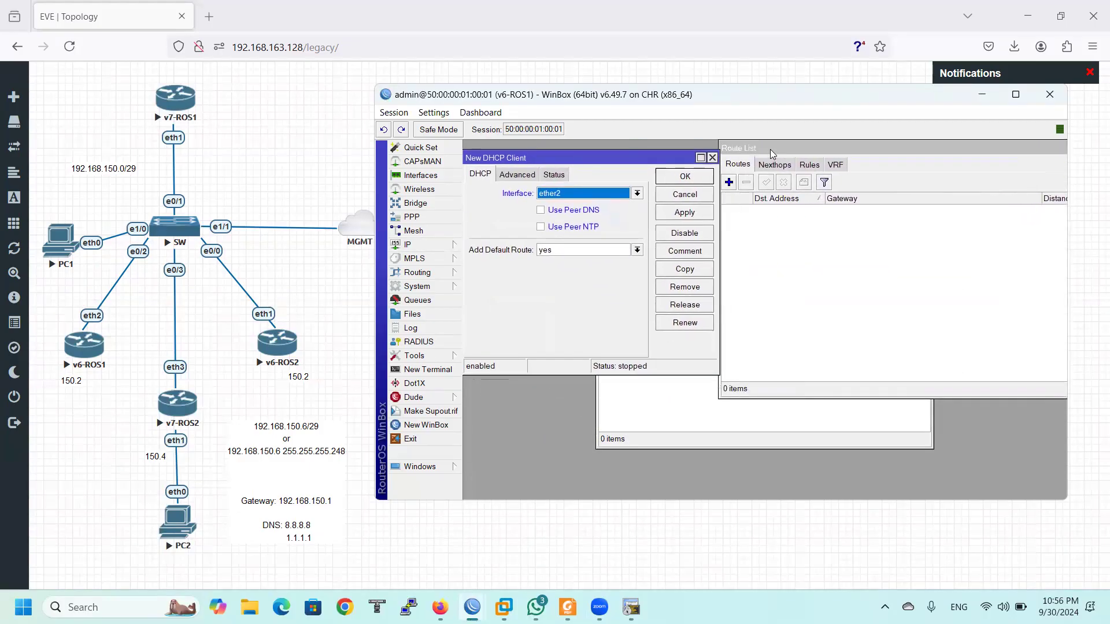
pyautogui.moveTo(451, 93); pyautogui.dragTo(323, 76)
pyautogui.moveTo(633, 134); pyautogui.dragTo(665, 135)
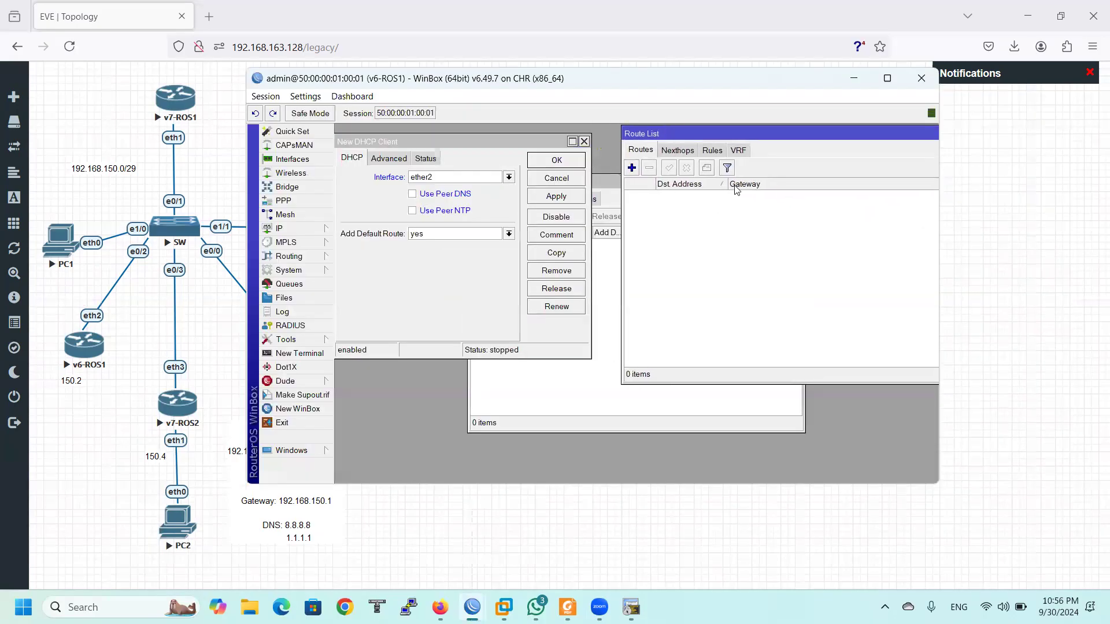
pyautogui.moveTo(431, 140); pyautogui.dragTo(450, 136)
pyautogui.click(578, 198)
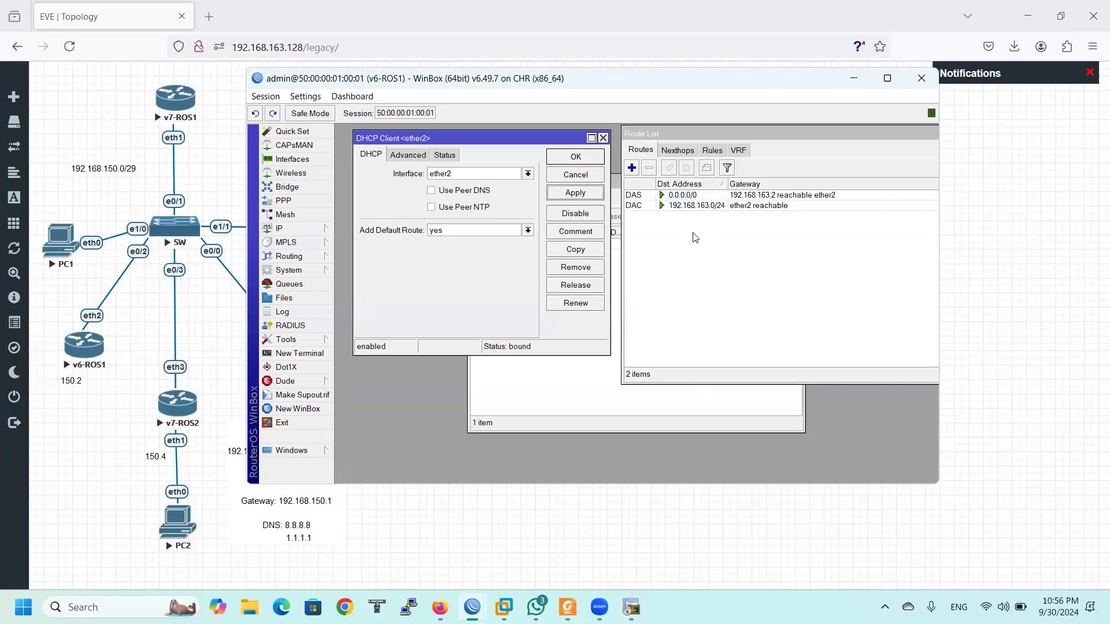
pyautogui.click(677, 199)
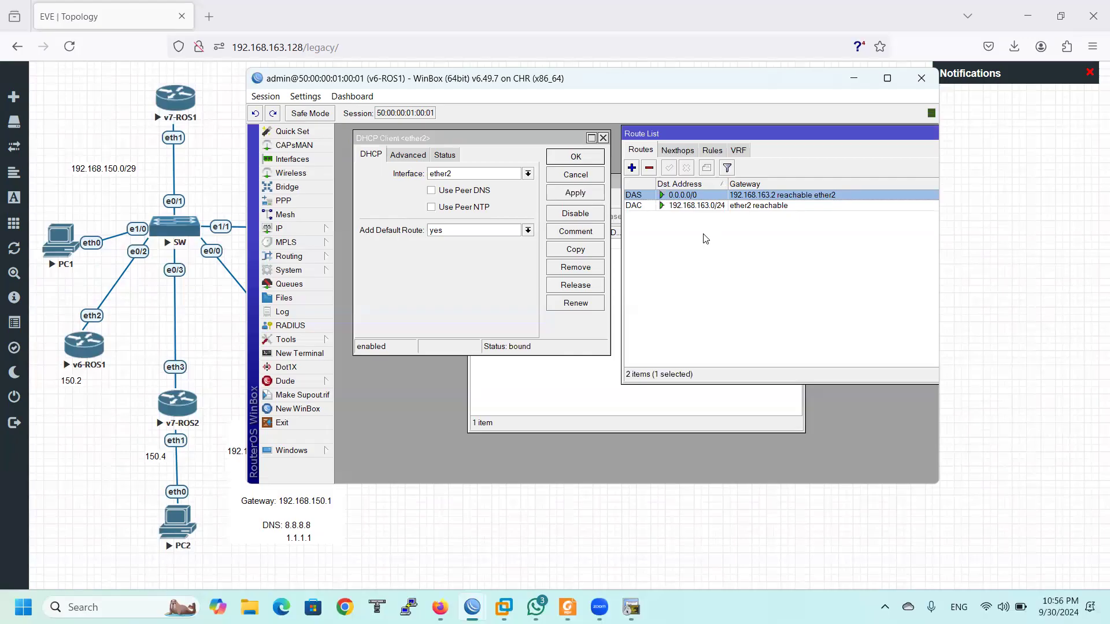
# Open the ether2 client's Status tab, highlighting 192.168.163.129/24, server 192.168.163.254 and DNS 192.168.163.2
pyautogui.click(618, 398)
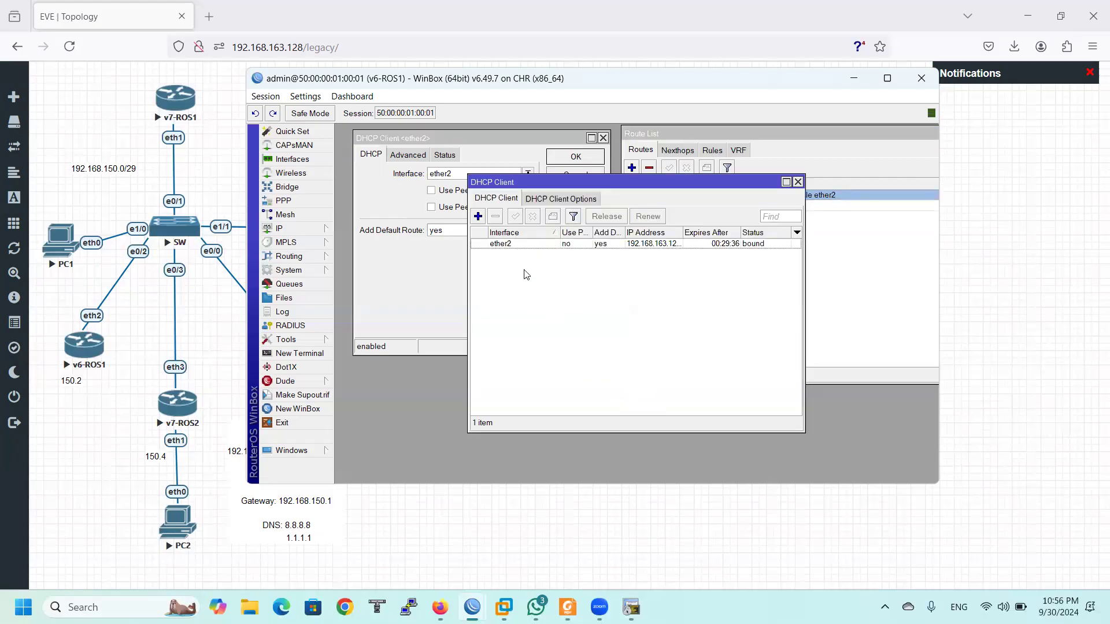
pyautogui.click(507, 245)
pyautogui.doubleClick(507, 245)
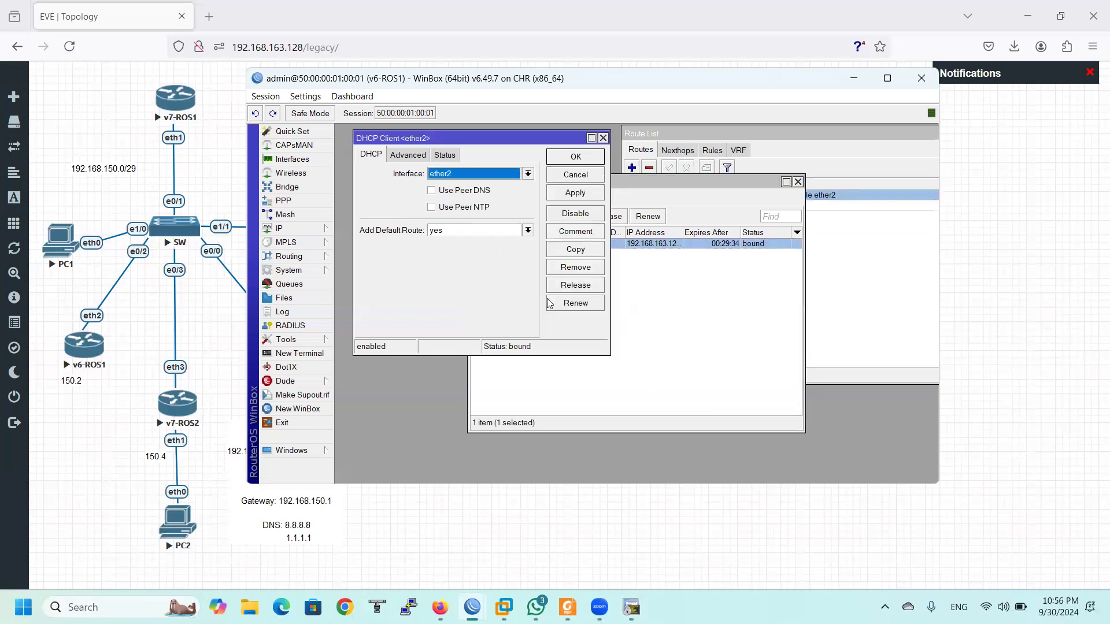
pyautogui.click(407, 155)
pyautogui.click(444, 155)
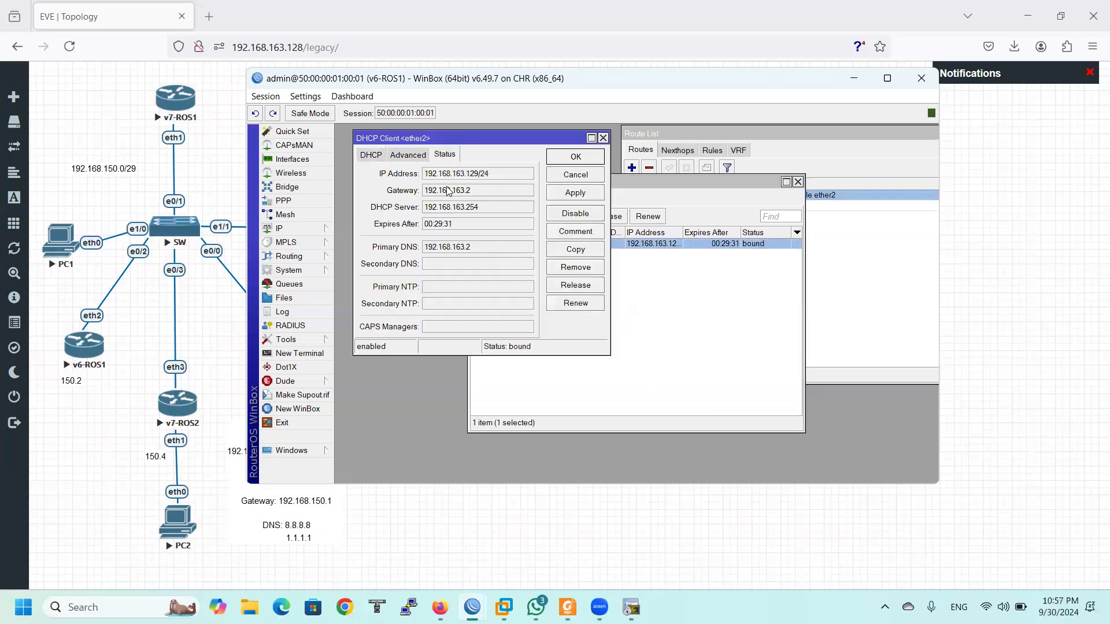
pyautogui.moveTo(490, 174); pyautogui.dragTo(424, 191)
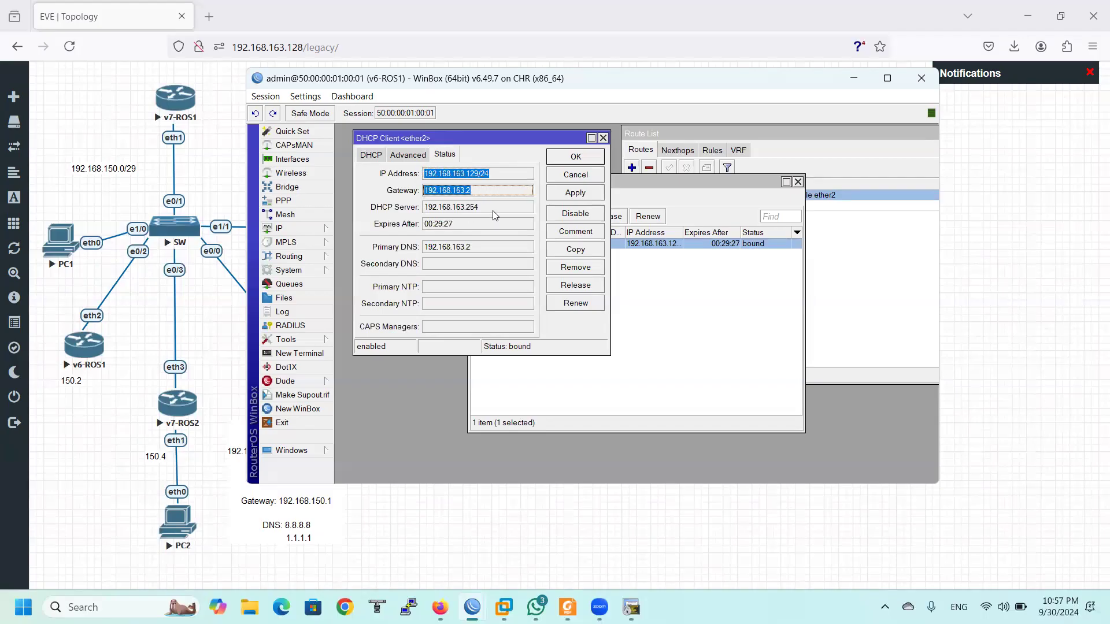
pyautogui.moveTo(494, 209); pyautogui.dragTo(425, 208)
pyautogui.moveTo(490, 247); pyautogui.dragTo(425, 249)
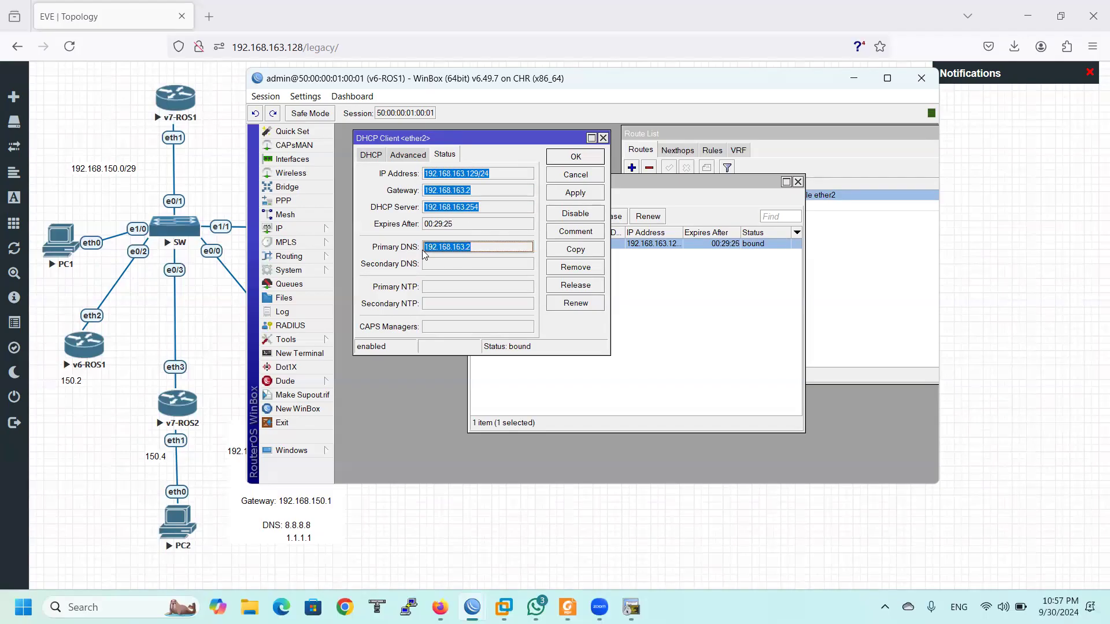
pyautogui.click(481, 209)
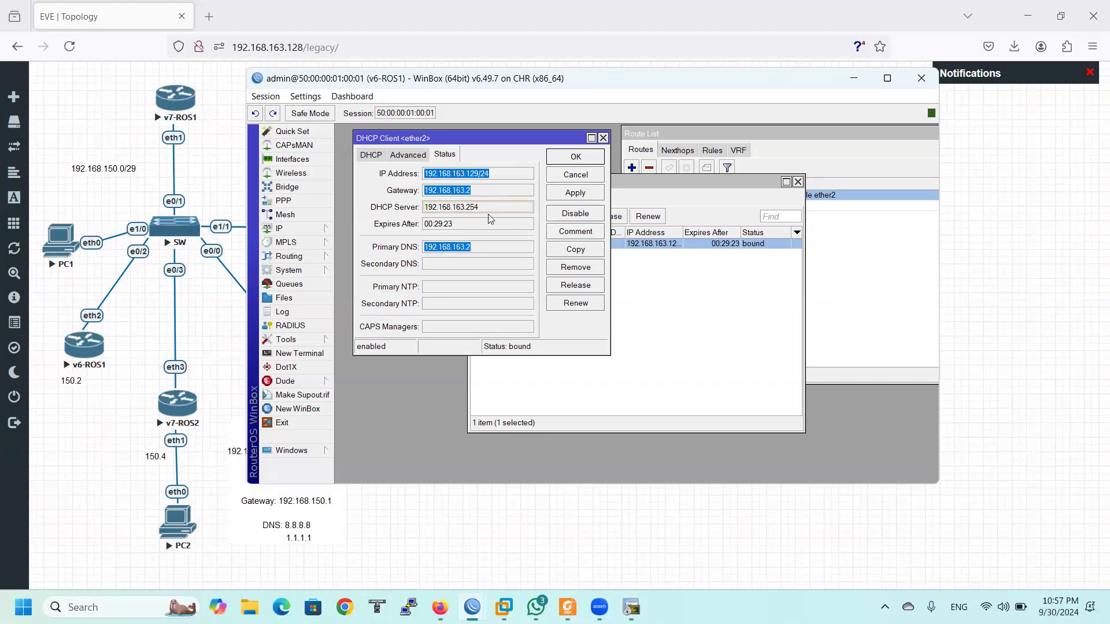
pyautogui.click(496, 247)
pyautogui.click(469, 191)
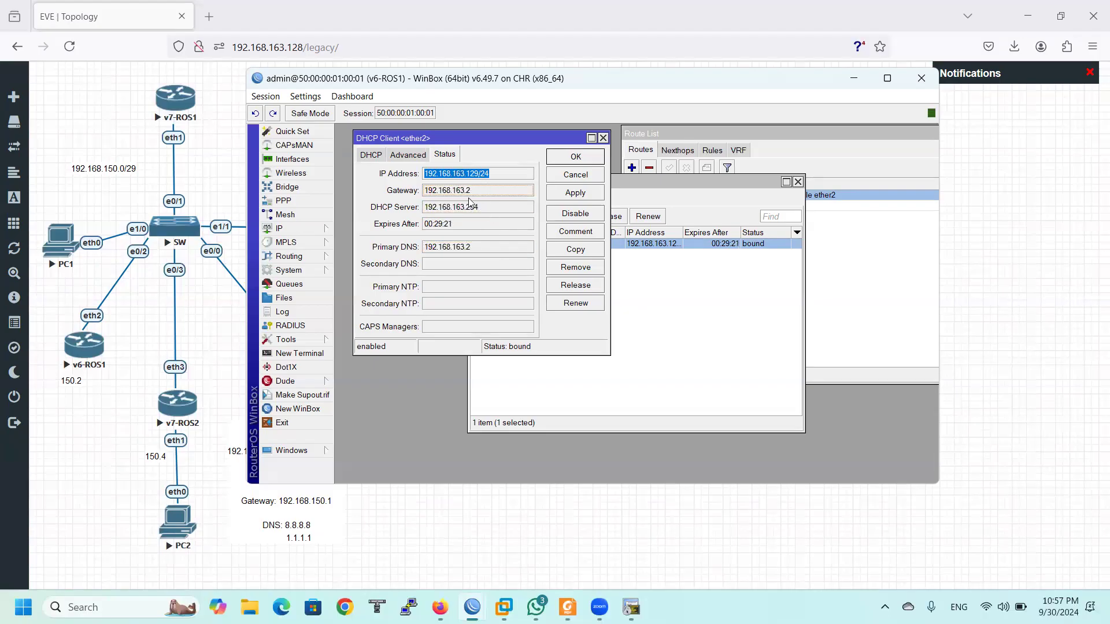
pyautogui.click(474, 175)
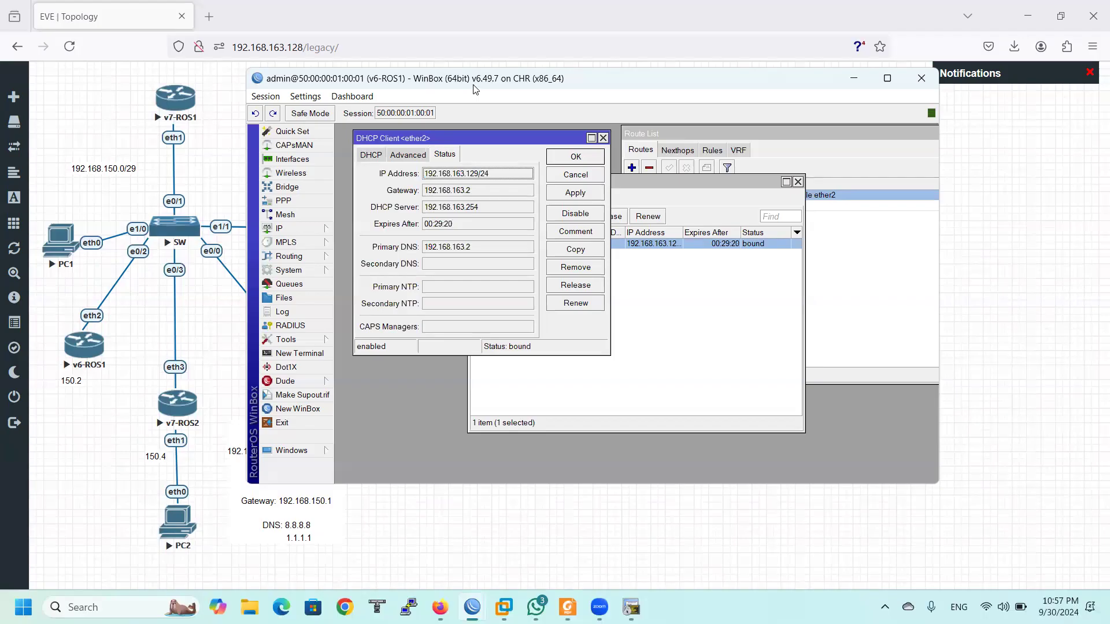
# Circle the MGMT cloud and trace the SW e1/1 link, then close the client editor
pyautogui.moveTo(474, 86); pyautogui.dragTo(542, 115)
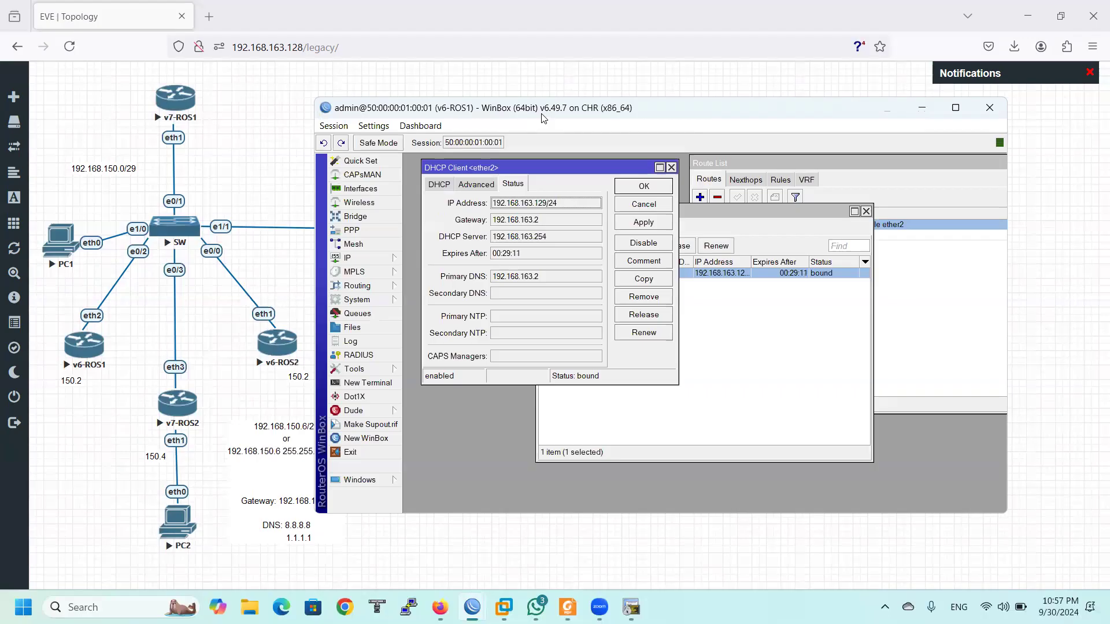
pyautogui.moveTo(545, 115); pyautogui.dragTo(651, 129)
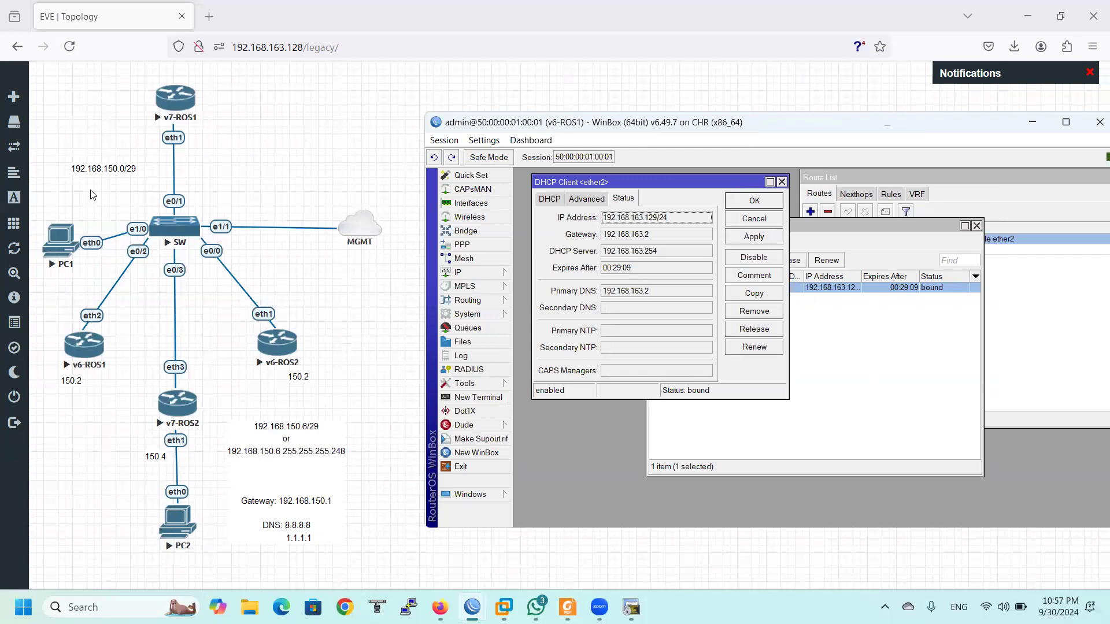
pyautogui.click(56, 279)
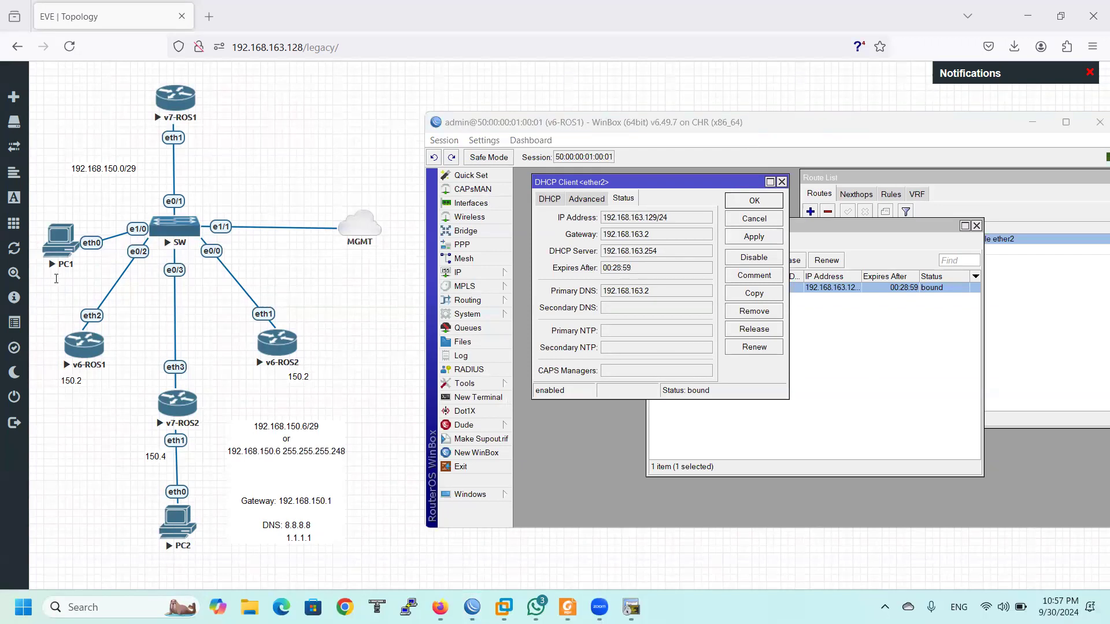
pyautogui.moveTo(325, 224)
pyautogui.mouseDown()
pyautogui.moveTo(390, 201)
pyautogui.moveTo(319, 232)
pyautogui.moveTo(311, 213)
pyautogui.mouseUp()
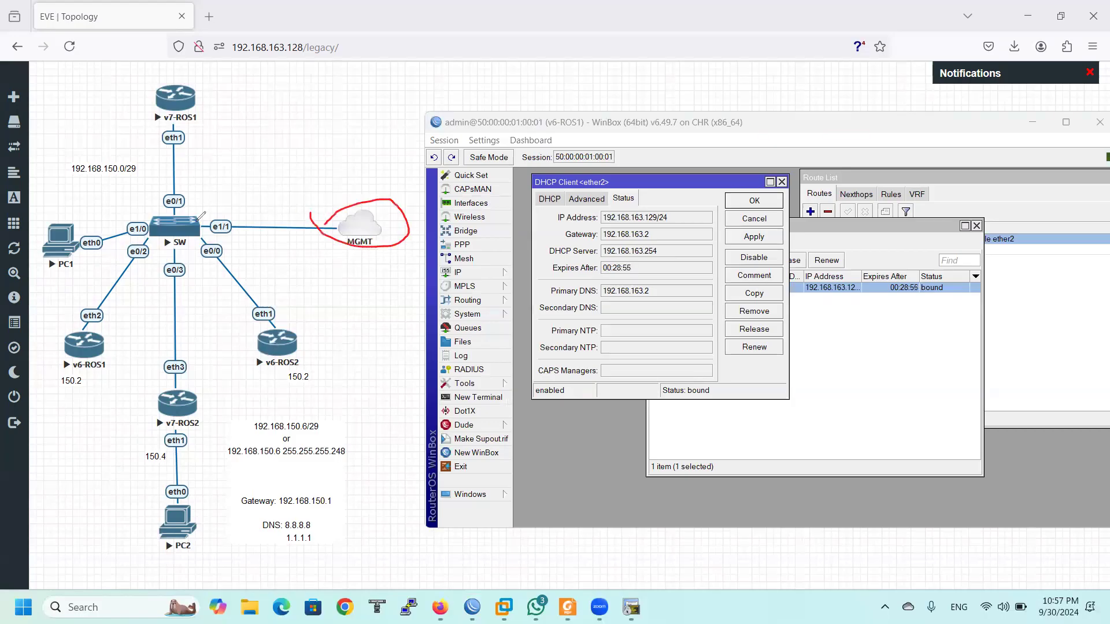
pyautogui.moveTo(188, 226); pyautogui.dragTo(298, 234)
pyautogui.click(548, 127)
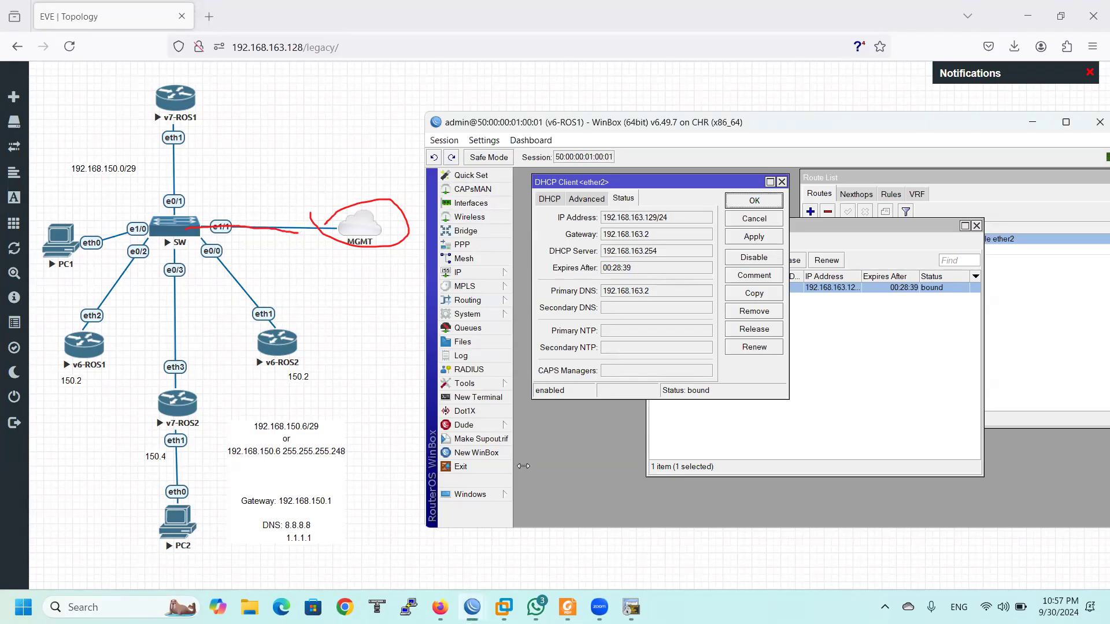
pyautogui.click(782, 182)
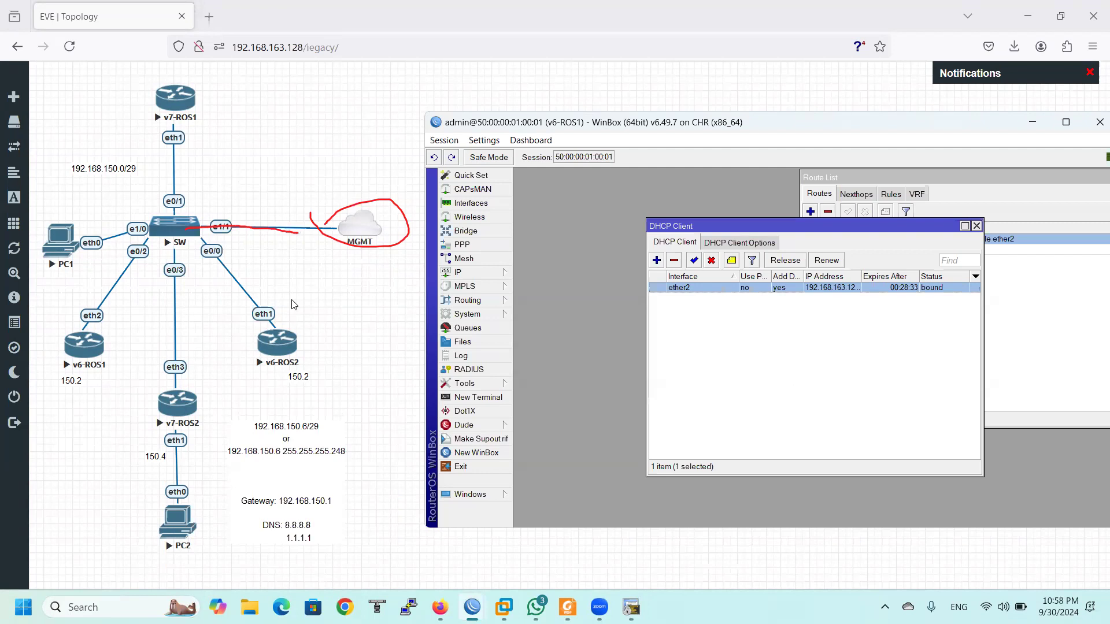
# Open a telnet console to switch SW and enter configuration mode with 'ena' and 'conf t'
pyautogui.click(183, 239)
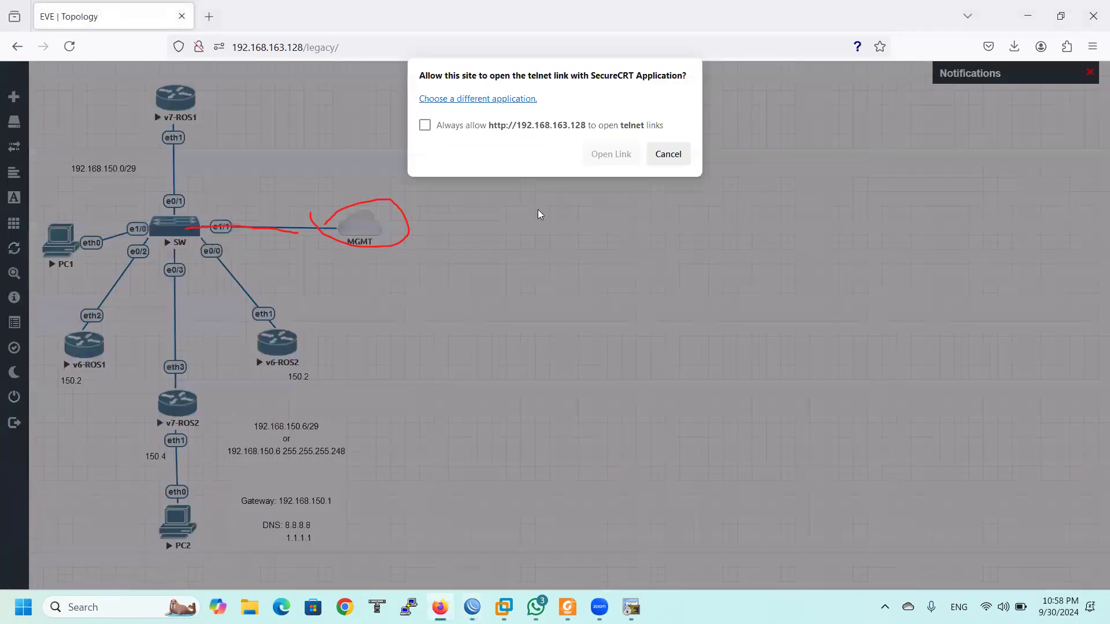
pyautogui.click(611, 154)
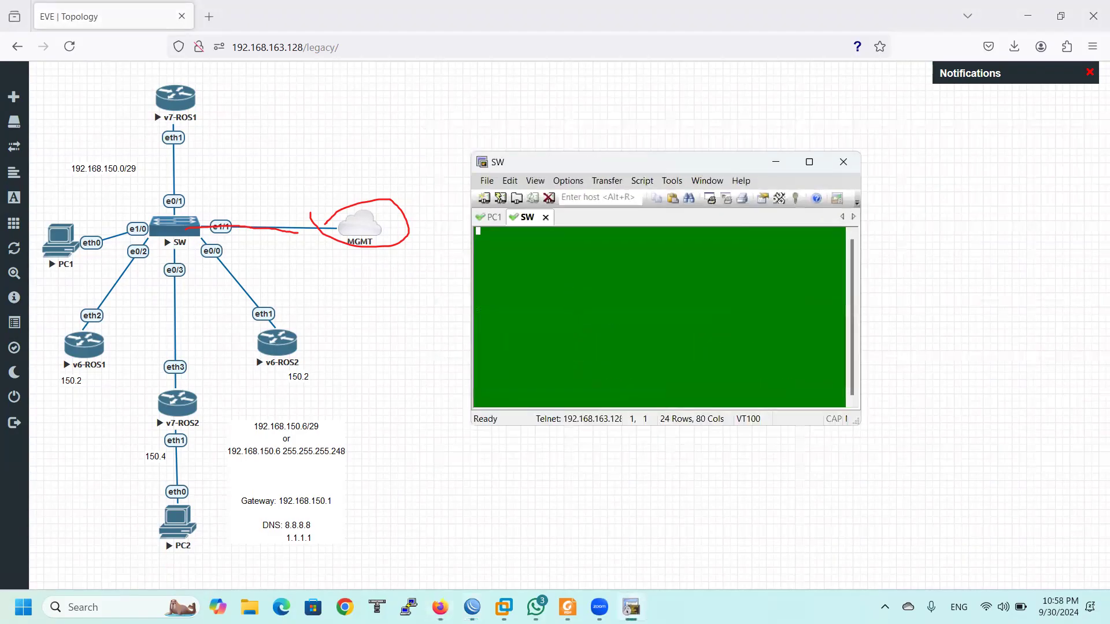
pyautogui.press('Return')
pyautogui.press('Return')
pyautogui.write('ena')
pyautogui.press('Return')
pyautogui.press('Return')
pyautogui.press('Return')
pyautogui.write('c')
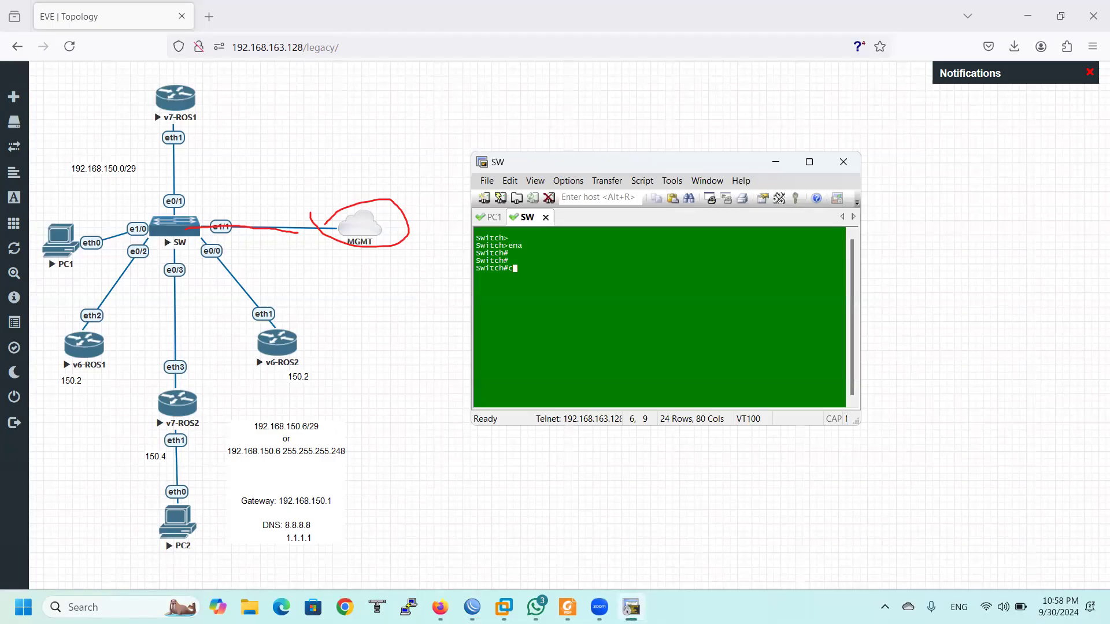
pyautogui.write('onf t')
pyautogui.press('Return')
# Shut down interface e1/1 and bring the v6-ROS1 WinBox session forward
pyautogui.write('inte')
pyautogui.press('Tab')
pyautogui.write('e1/1')
pyautogui.press('Return')
pyautogui.write('shu')
pyautogui.press('Tab')
pyautogui.press('Return')
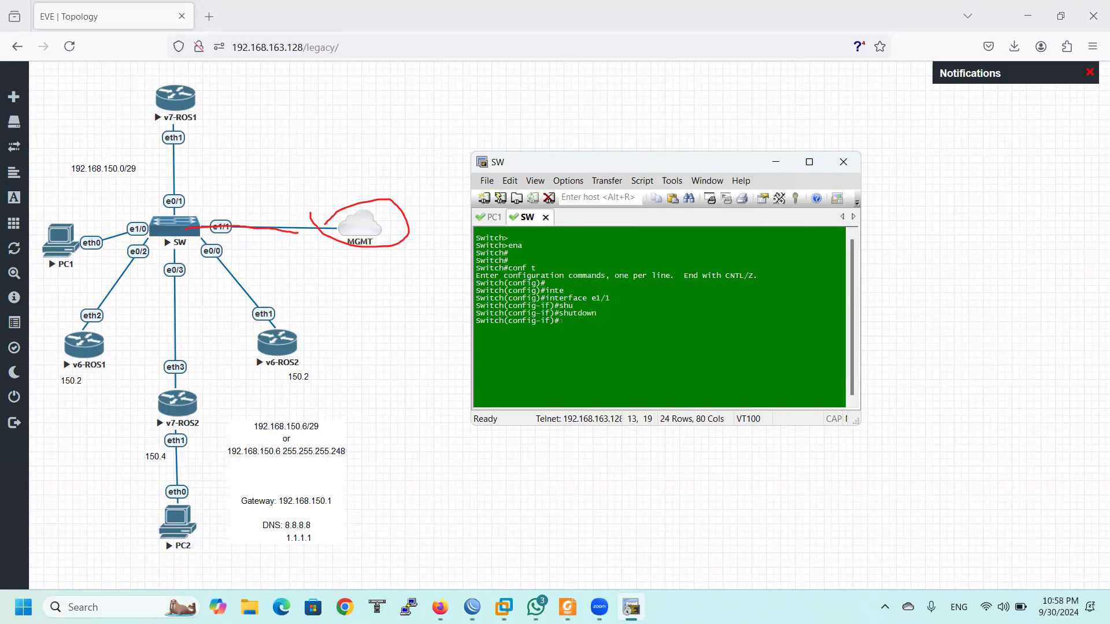
pyautogui.click(472, 607)
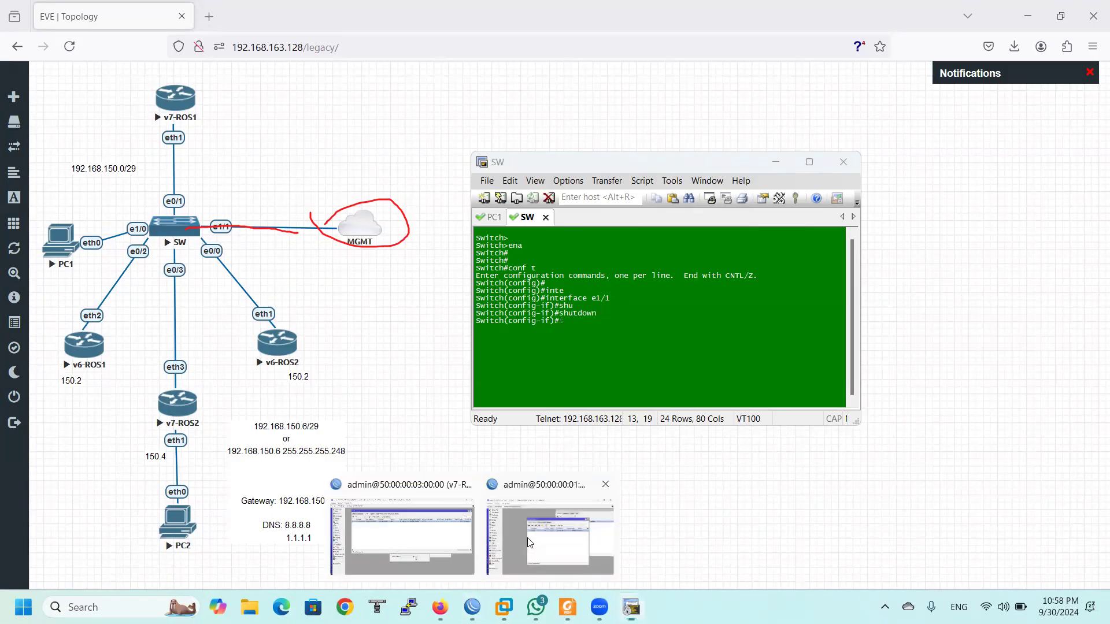
pyautogui.click(527, 537)
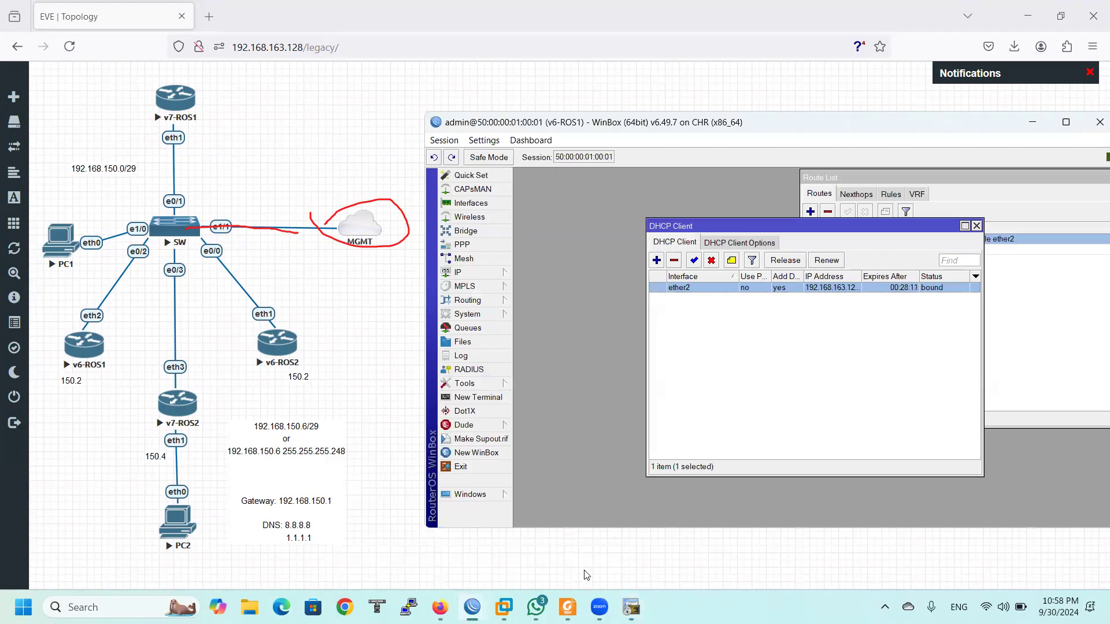
# Close the disconnected WinBox sessions and log in to v6-ROS1's telnet console as admin
pyautogui.moveTo(469, 605)
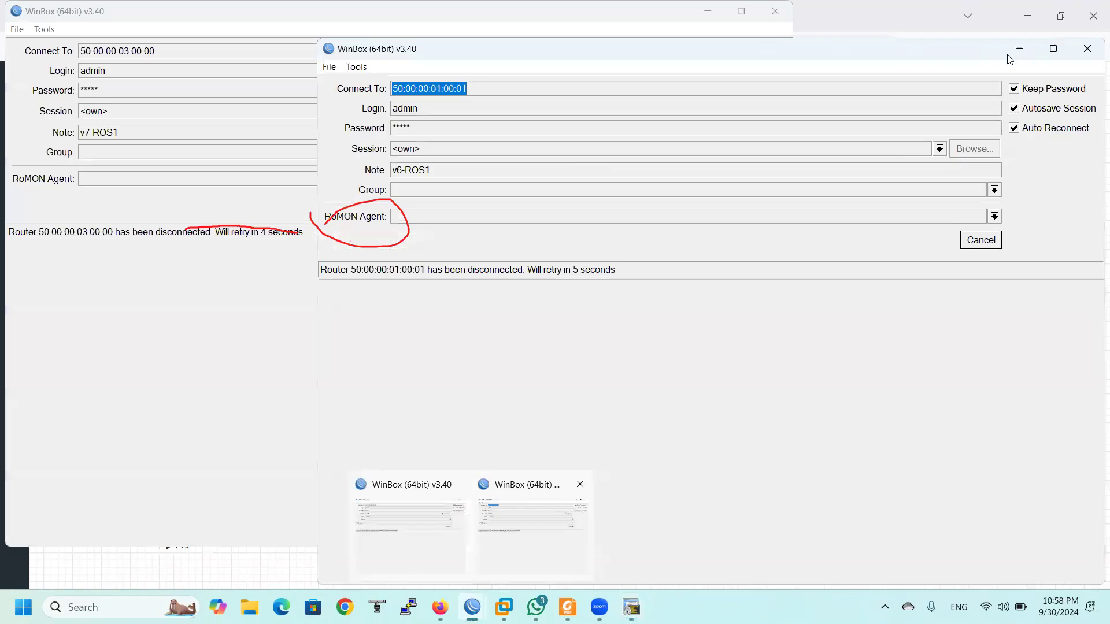
pyautogui.click(1019, 50)
pyautogui.click(74, 355)
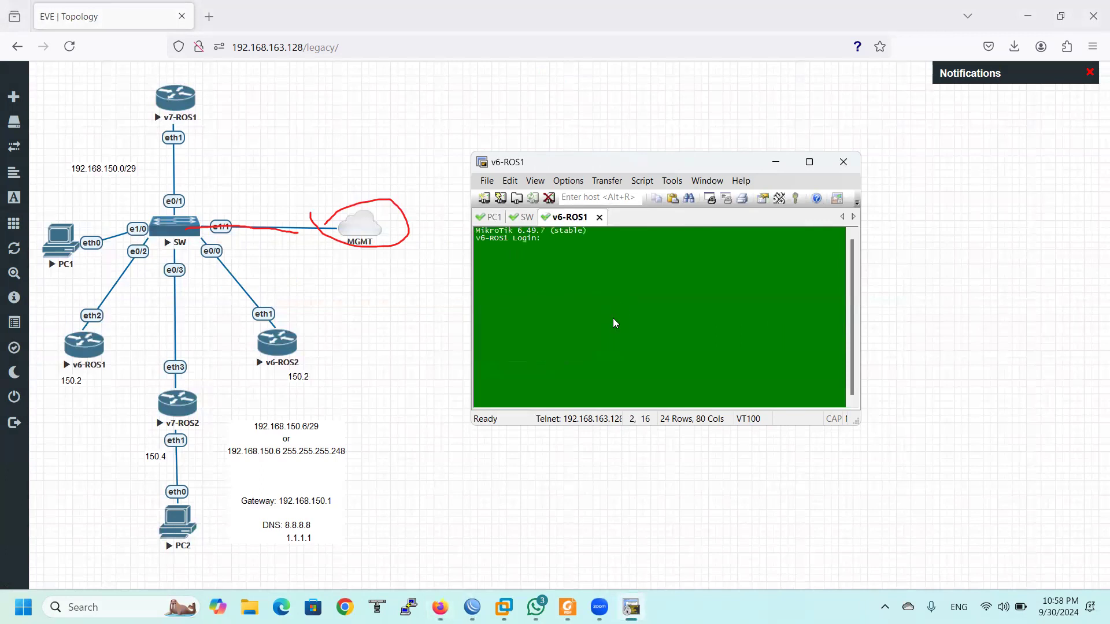
pyautogui.write('admin')
pyautogui.press('Return')
pyautogui.press('Return')
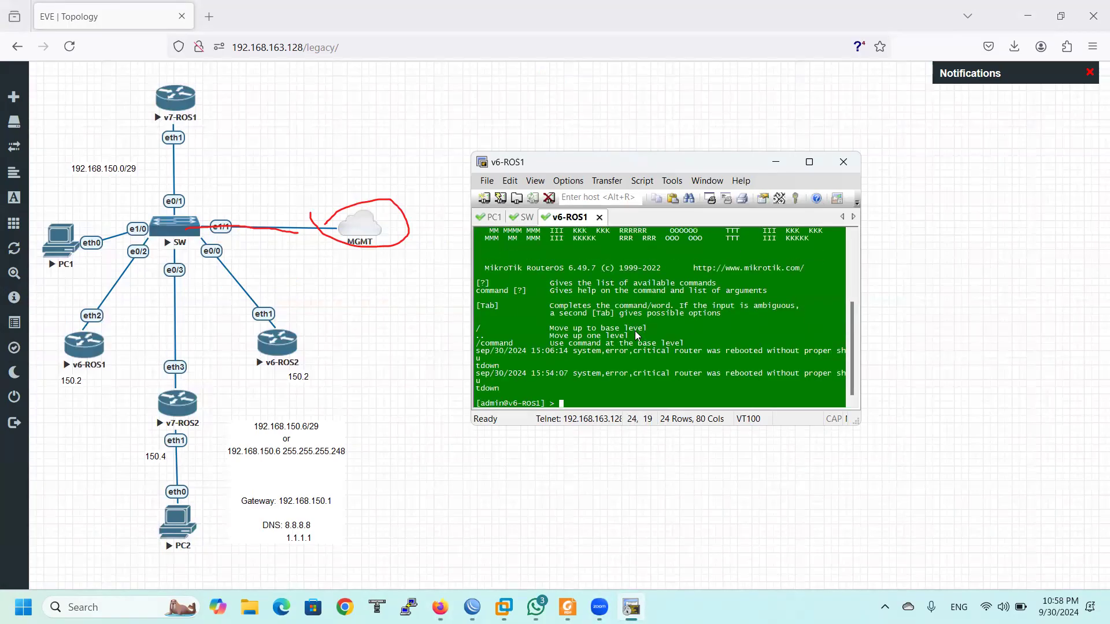
pyautogui.write('x')
pyautogui.press('Left')
pyautogui.write('e')
pyautogui.press('Return')
# Run export on v6-ROS1 and highlight the DHCP client interface and ethernet default-name settings
pyautogui.write('export')
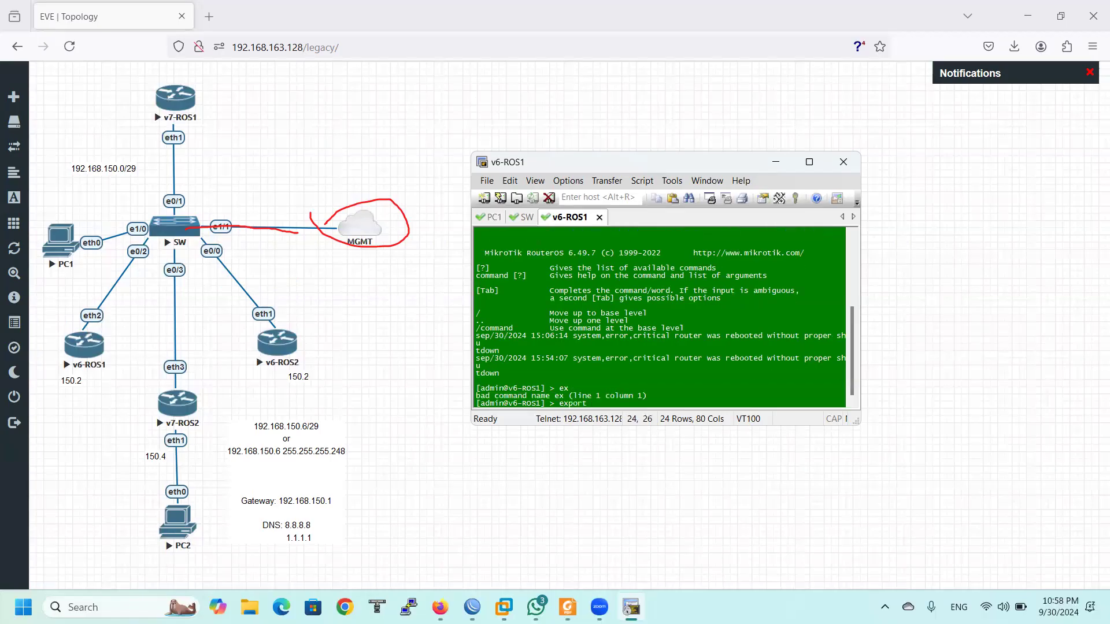
pyautogui.press('Return')
pyautogui.moveTo(853, 419); pyautogui.dragTo(946, 466)
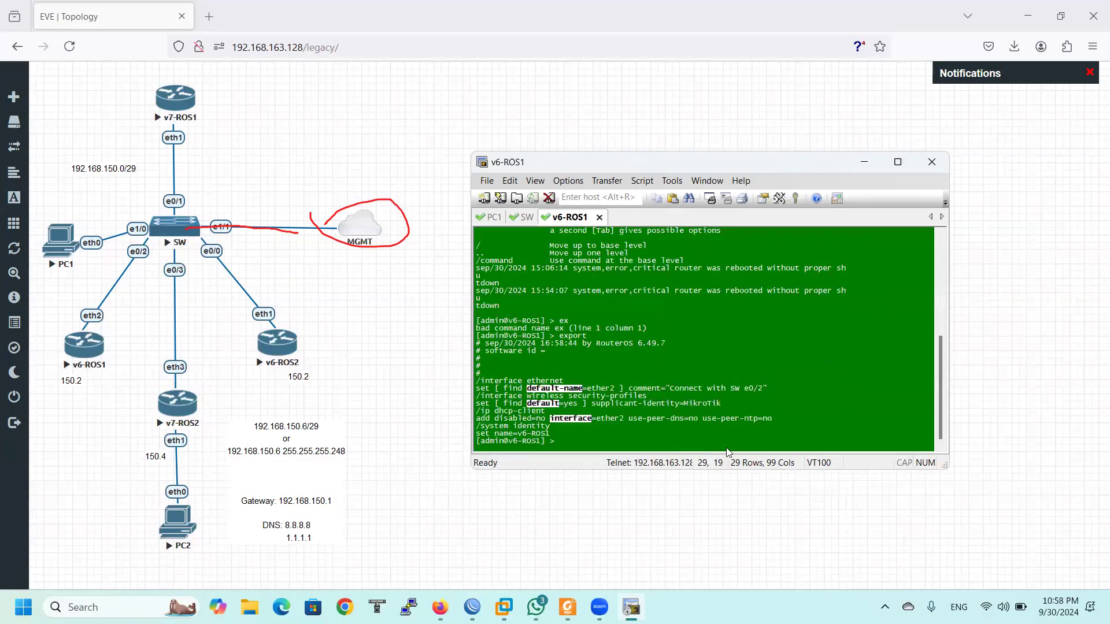
pyautogui.moveTo(592, 418); pyautogui.dragTo(684, 420)
pyautogui.moveTo(495, 405); pyautogui.dragTo(554, 404)
pyautogui.click(638, 423)
# List the DHCP clients under 'ip dhcp-client' and run 'remove 0'
pyautogui.write('ip dhcp-client')
pyautogui.press('Return')
pyautogui.write('print')
pyautogui.press('Return')
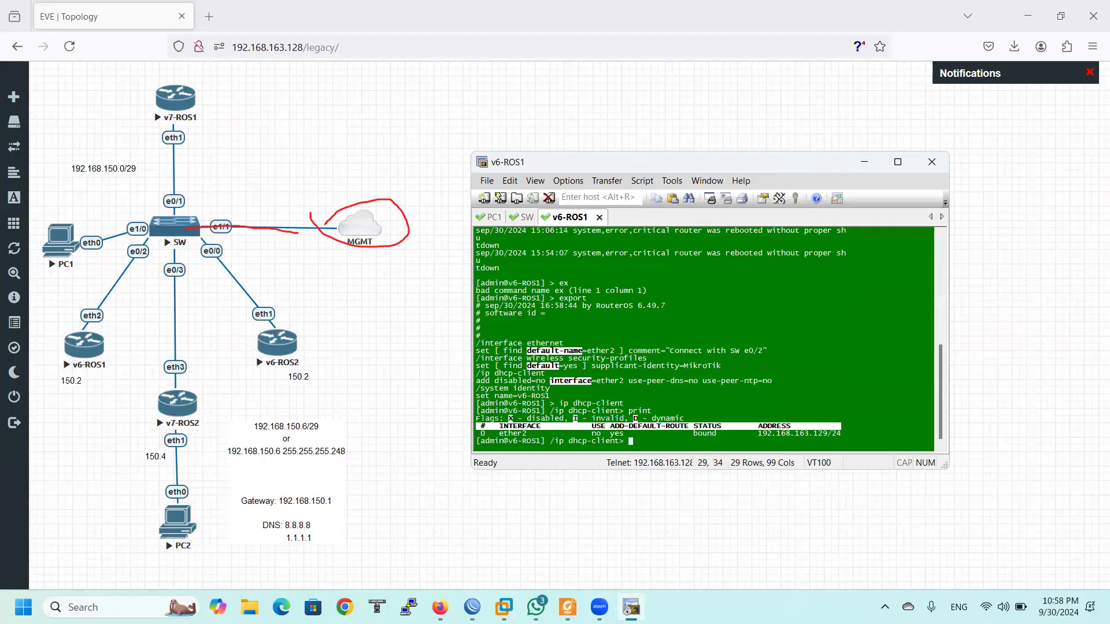
pyautogui.write('remove 0')
pyautogui.press('Return')
pyautogui.press('Return')
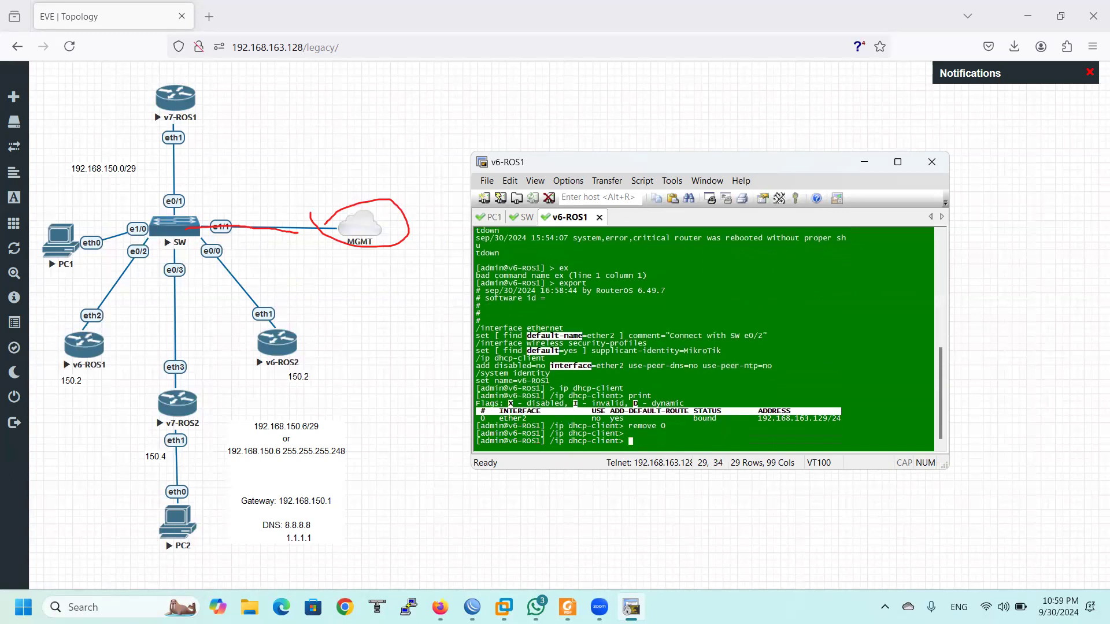
pyautogui.write('ip dh')
# Add a DHCP client with disabled=no interface=ether2 add-default-route=yes
pyautogui.press('BackSpace')
pyautogui.press('BackSpace')
pyautogui.press('BackSpace')
pyautogui.press('BackSpace')
pyautogui.press('BackSpace')
pyautogui.press('BackSpace')
pyautogui.write('p dh')
pyautogui.press('BackSpace')
pyautogui.press('BackSpace')
pyautogui.press('BackSpace')
pyautogui.press('BackSpace')
pyautogui.press('BackSpace')
pyautogui.press('BackSpace')
pyautogui.write('add')
pyautogui.press('Tab')
pyautogui.press('Tab')
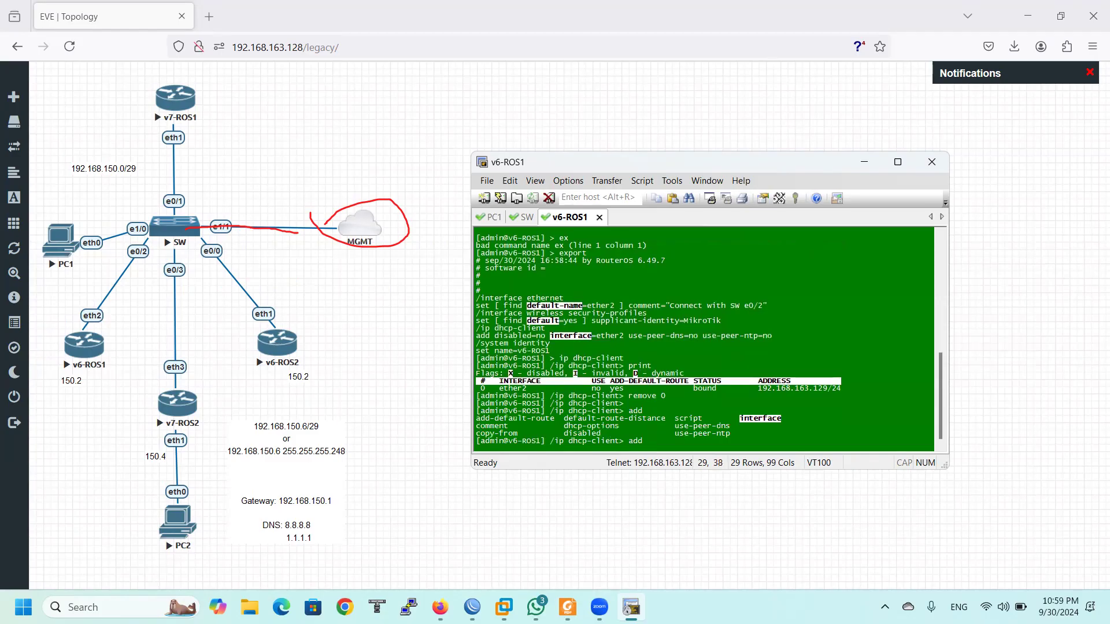
pyautogui.write('disabled=no interface=')
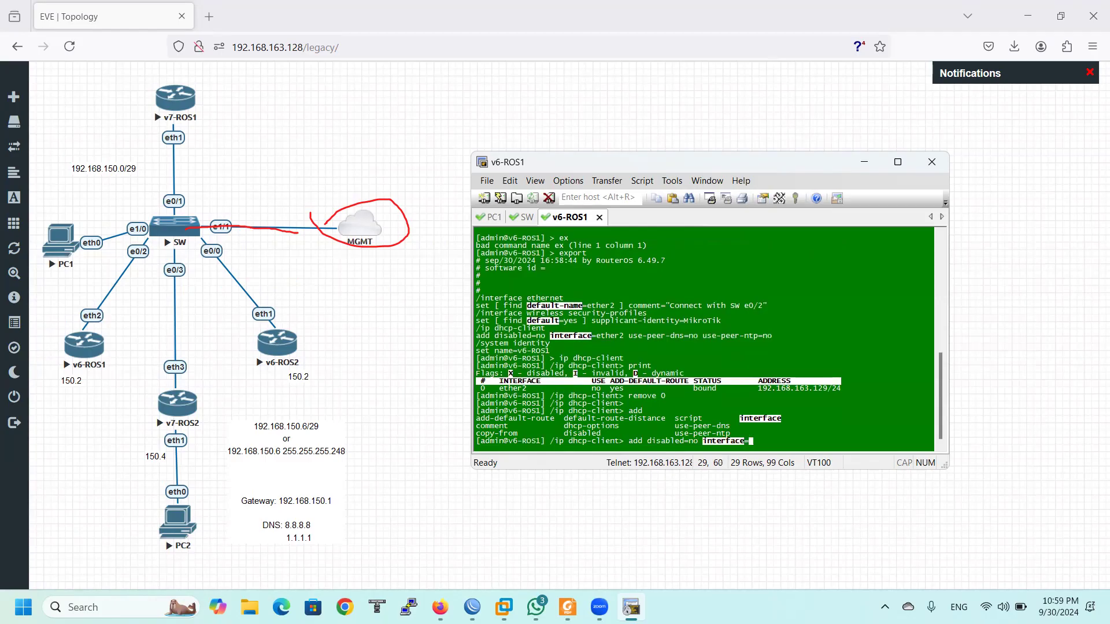
pyautogui.write('ether2')
pyautogui.press('Tab')
pyautogui.press('Tab')
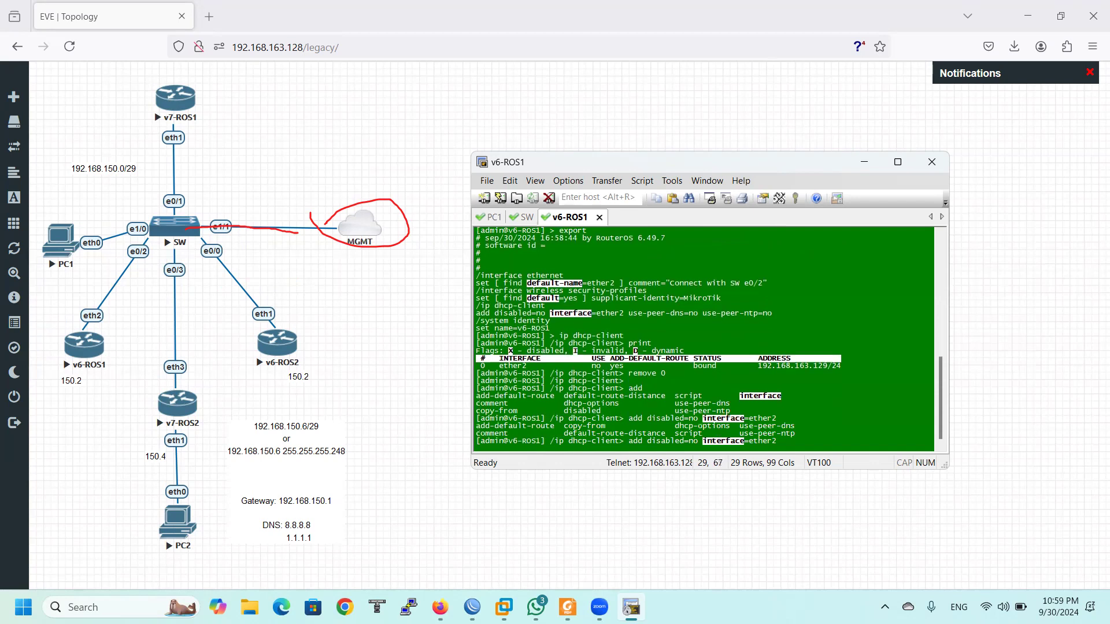
pyautogui.write('ad')
pyautogui.press('Tab')
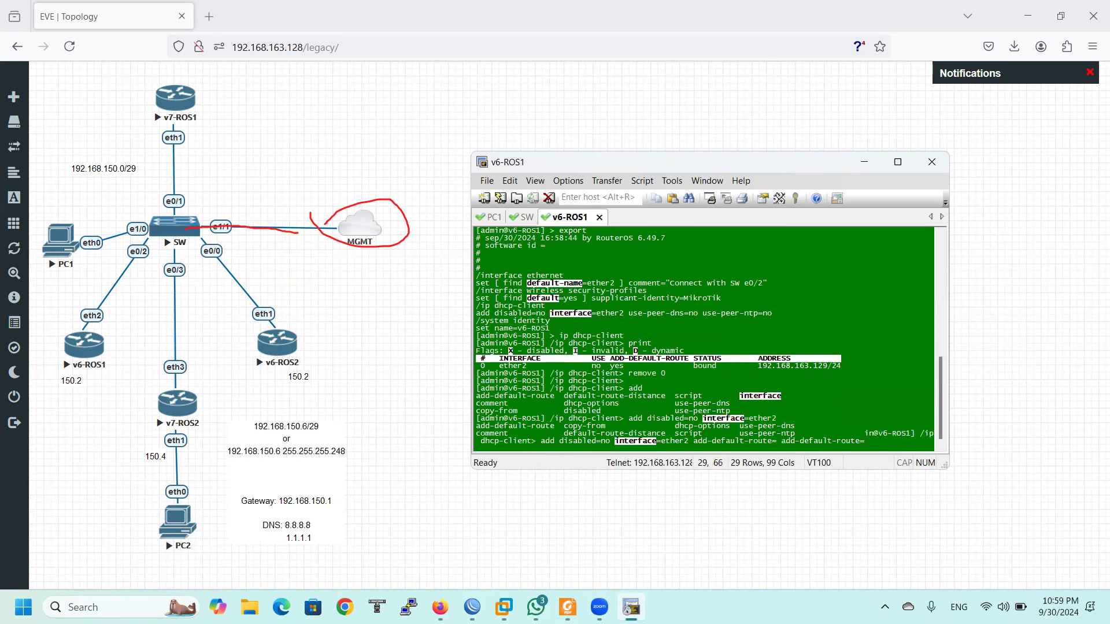
pyautogui.write('y')
pyautogui.press('Tab')
pyautogui.hotkey('ctrl', 'c')
pyautogui.press('Return')
pyautogui.press('Return')
pyautogui.press('Return')
pyautogui.press('Return')
pyautogui.press('Return')
pyautogui.press('Return')
pyautogui.press('Return')
pyautogui.press('Return')
pyautogui.press('Return')
pyautogui.press('Return')
# Print the DHCP clients to confirm the 192.168.160.109/25 lease, then return to the top prompt
pyautogui.write('print')
pyautogui.press('Return')
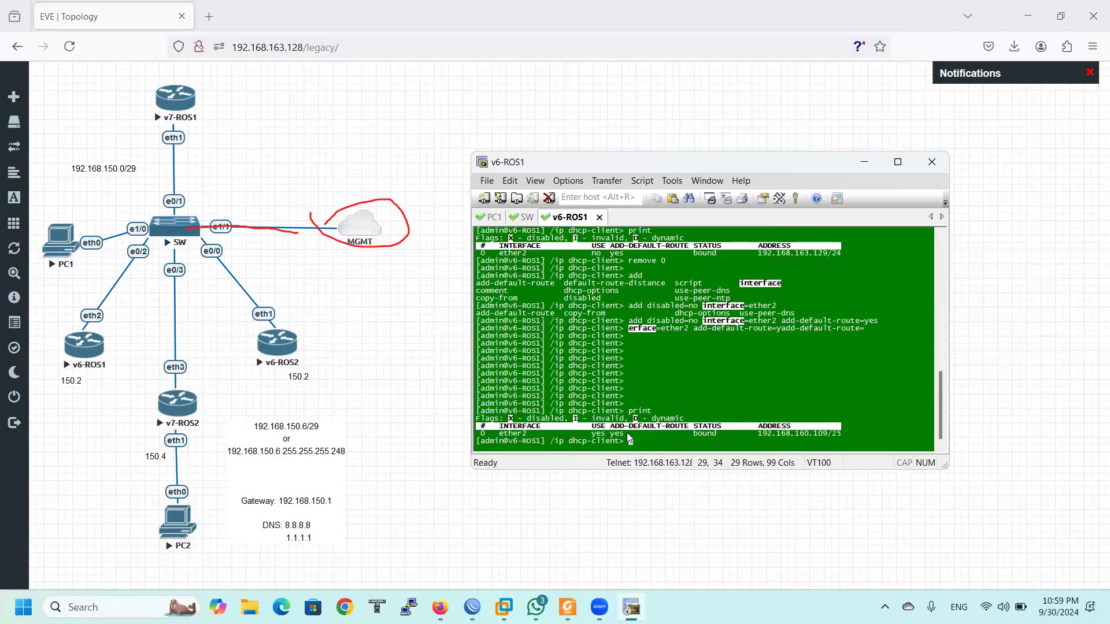
pyautogui.moveTo(754, 436); pyautogui.dragTo(848, 432)
pyautogui.write('/')
pyautogui.press('Return')
# Run 'ip route print' and highlight 0.0.0.0/0 via 192.168.160.1 and connected 192.168.160.0/25
pyautogui.write('ip route print')
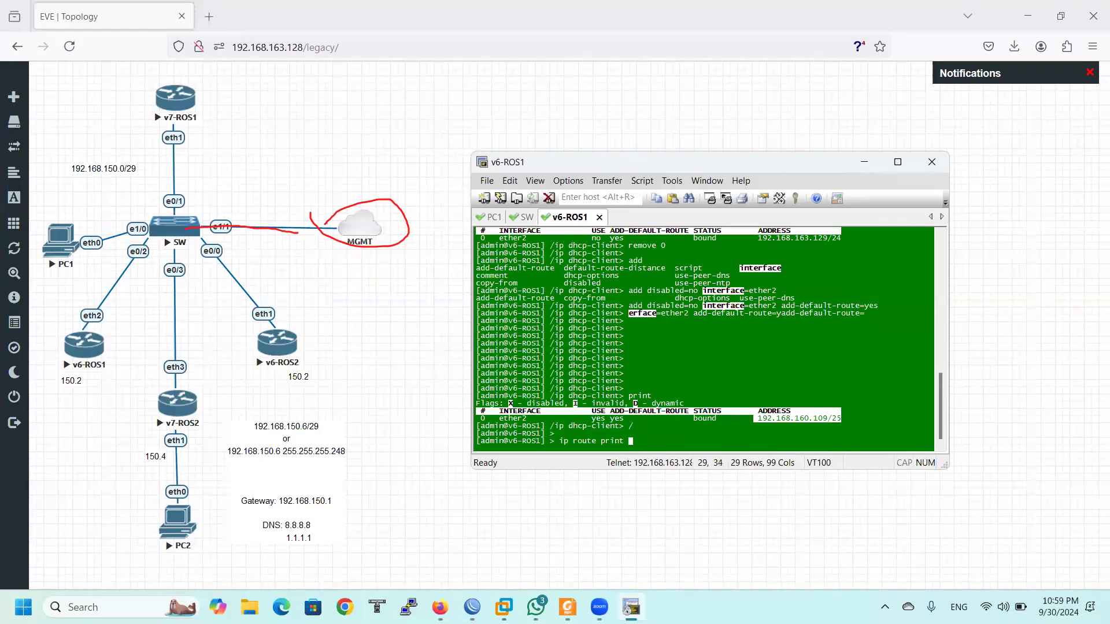
pyautogui.press('Return')
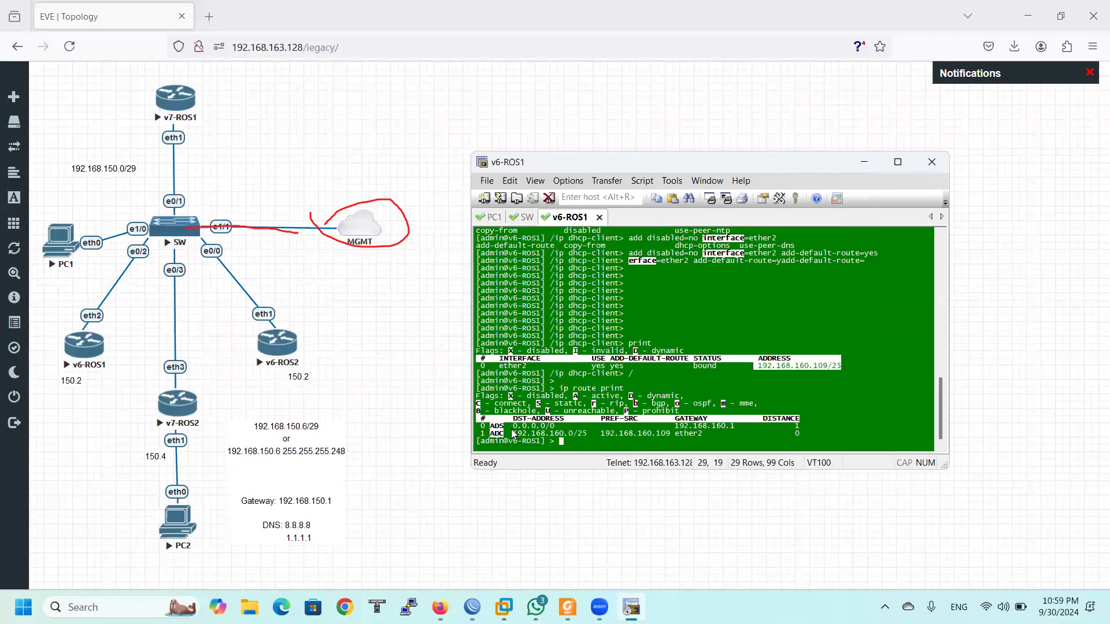
pyautogui.click(605, 428)
pyautogui.moveTo(686, 420); pyautogui.dragTo(818, 428)
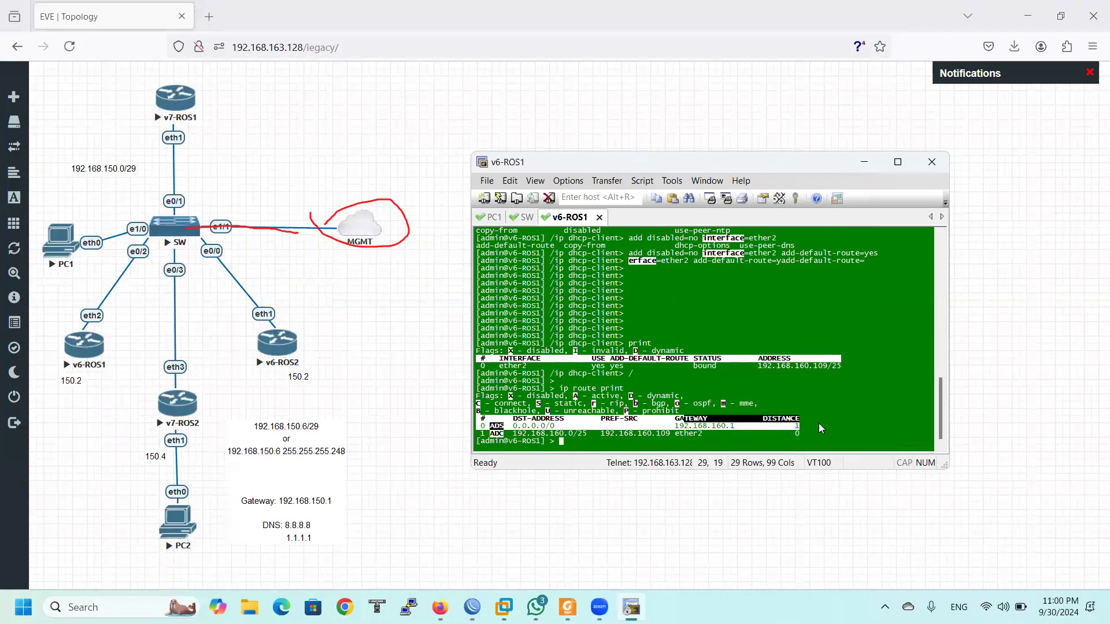
pyautogui.click(691, 441)
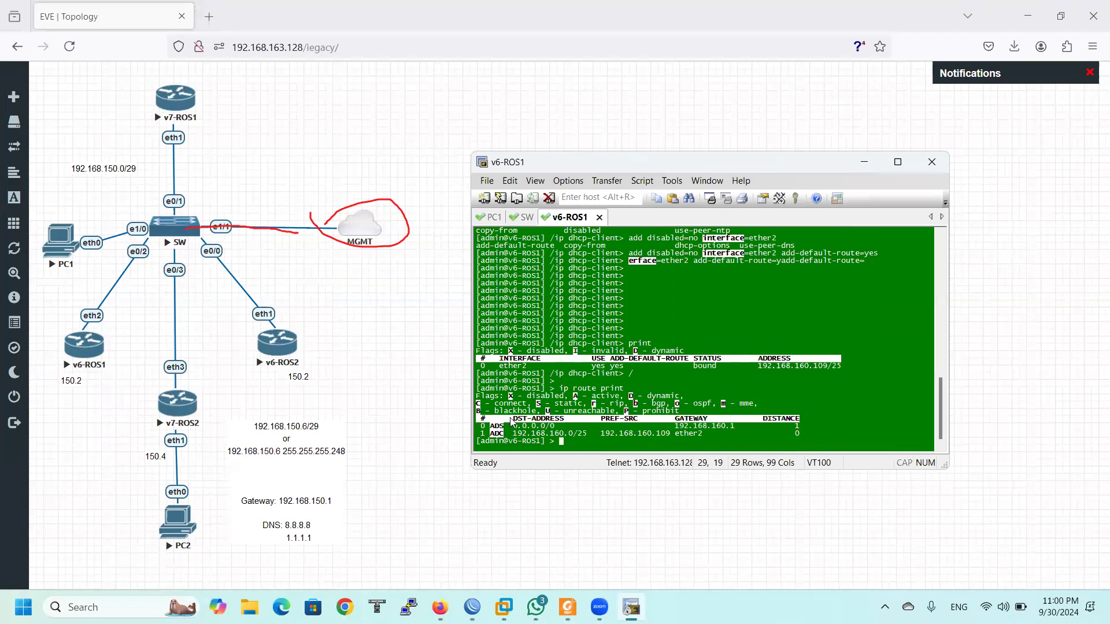
pyautogui.moveTo(494, 431); pyautogui.dragTo(713, 445)
pyautogui.press('Return')
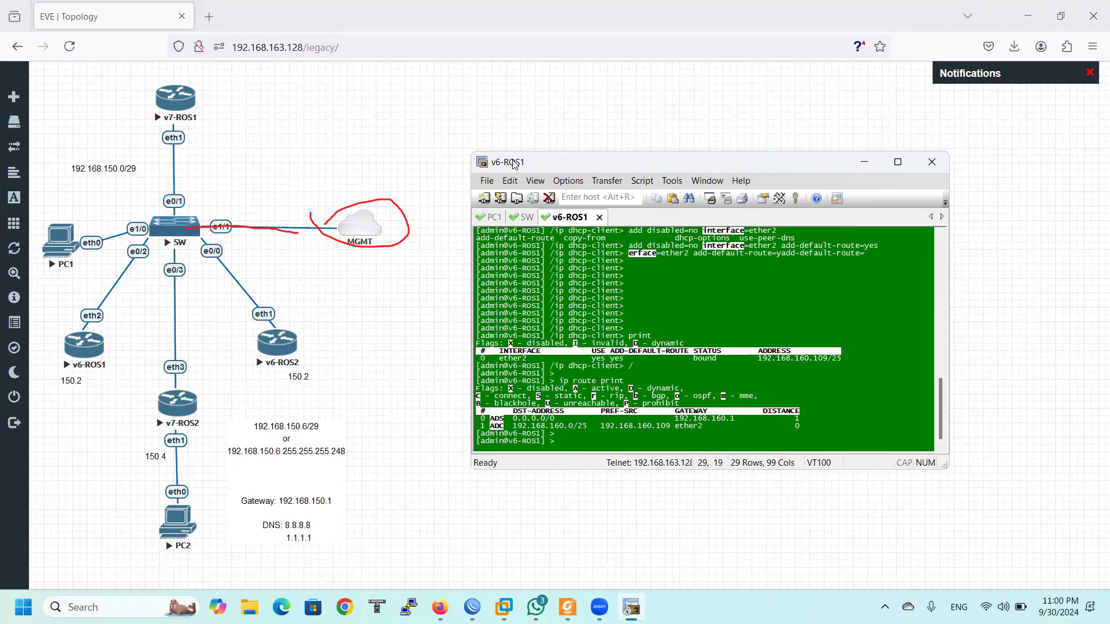
# With the red pen, circle PC2 and v7-ROS2 and write DS beside v7-ROS2
pyautogui.click(255, 199)
pyautogui.moveTo(169, 496)
pyautogui.mouseDown()
pyautogui.moveTo(214, 504)
pyautogui.moveTo(174, 554)
pyautogui.moveTo(168, 496)
pyautogui.mouseUp()
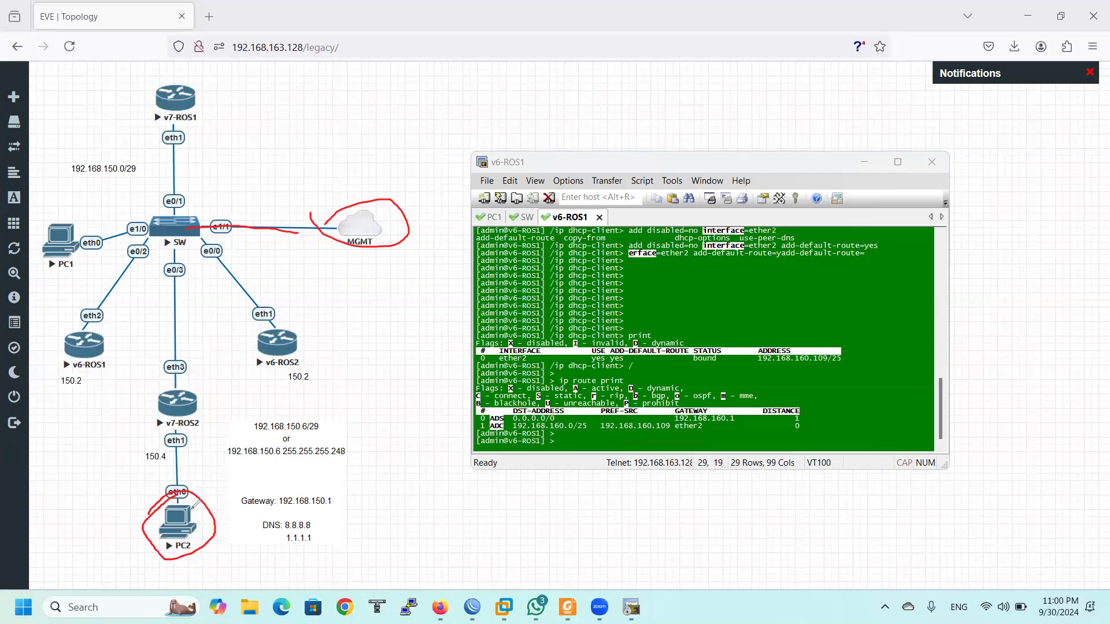
pyautogui.moveTo(139, 386)
pyautogui.mouseDown()
pyautogui.moveTo(218, 405)
pyautogui.moveTo(166, 441)
pyautogui.moveTo(162, 363)
pyautogui.moveTo(224, 406)
pyautogui.moveTo(164, 433)
pyautogui.moveTo(156, 380)
pyautogui.mouseUp()
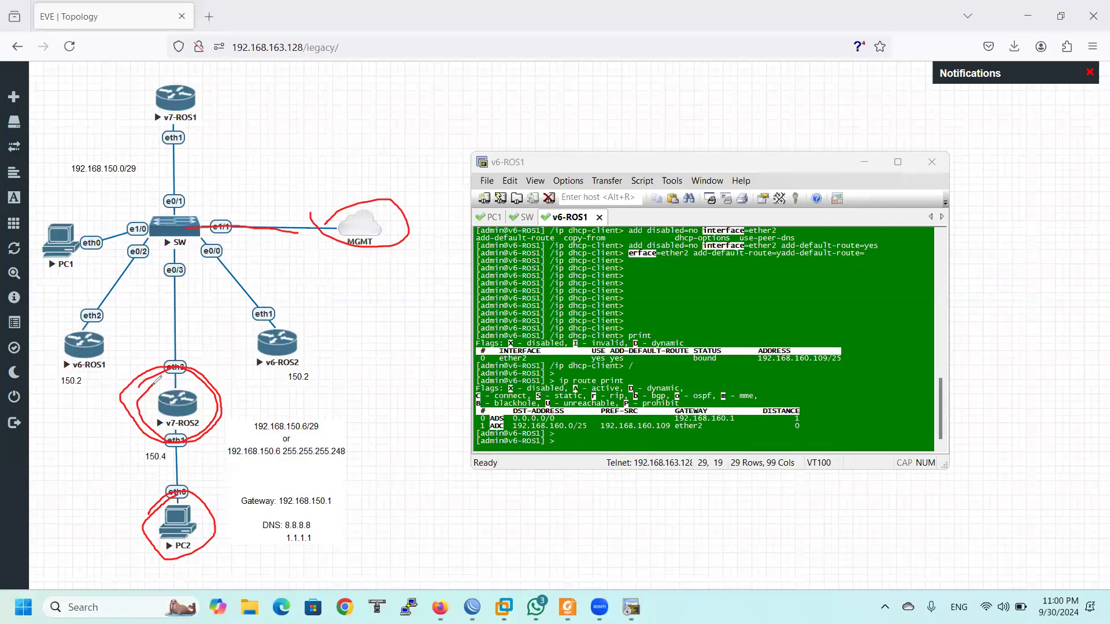
pyautogui.moveTo(230, 391)
pyautogui.mouseDown()
pyautogui.moveTo(241, 414)
pyautogui.moveTo(254, 404)
pyautogui.moveTo(237, 418)
pyautogui.mouseUp()
pyautogui.moveTo(272, 379)
pyautogui.mouseDown()
pyautogui.moveTo(258, 409)
pyautogui.moveTo(329, 407)
pyautogui.moveTo(303, 423)
pyautogui.mouseUp()
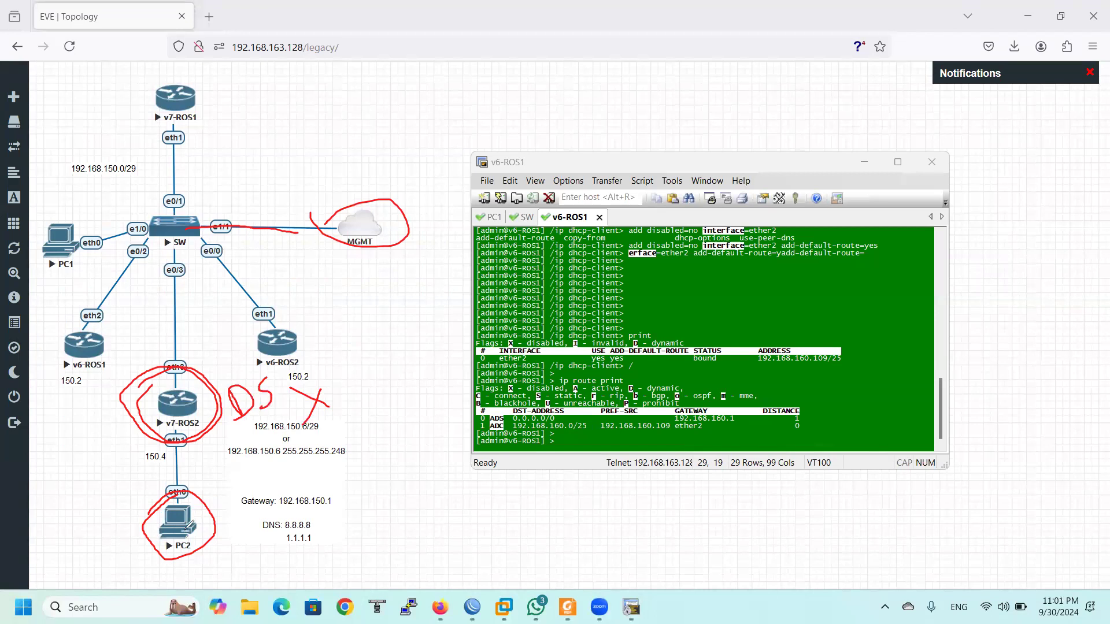
# Circle v7-ROS1, write DS beside it, and draw an X next to v7-ROS2
pyautogui.moveTo(155, 96)
pyautogui.mouseDown()
pyautogui.moveTo(191, 137)
pyautogui.moveTo(149, 110)
pyautogui.mouseUp()
pyautogui.moveTo(231, 74); pyautogui.dragTo(243, 105)
pyautogui.moveTo(272, 65)
pyautogui.mouseDown()
pyautogui.moveTo(298, 93)
pyautogui.moveTo(283, 107)
pyautogui.mouseUp()
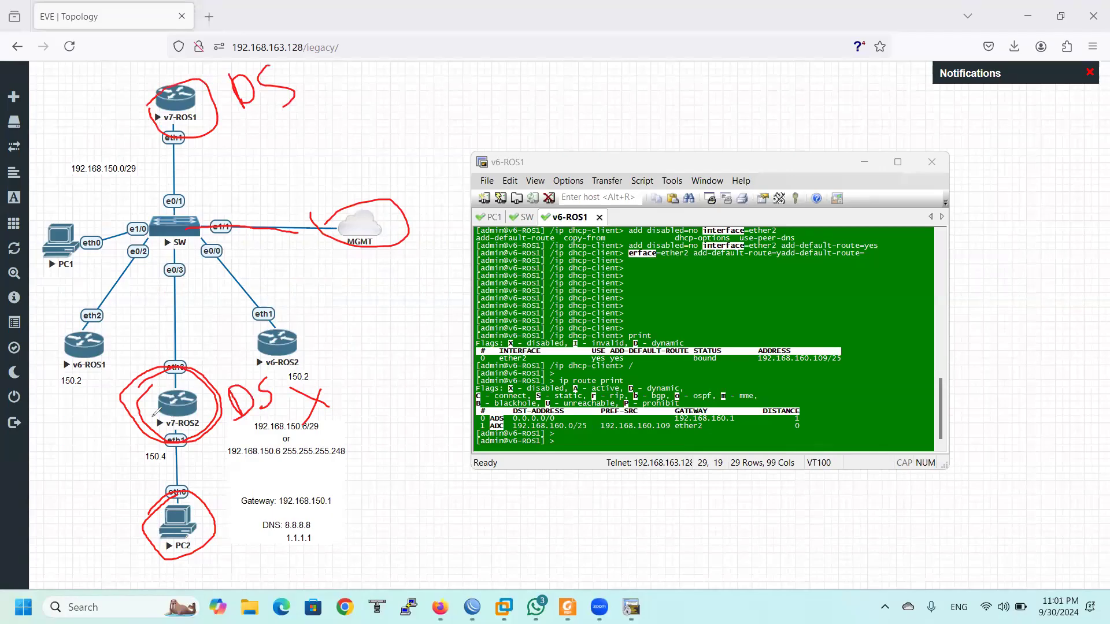
pyautogui.moveTo(88, 418)
pyautogui.mouseDown()
pyautogui.moveTo(111, 428)
pyautogui.moveTo(85, 453)
pyautogui.mouseUp()
# Erase the old ink and circle v7-ROS1, v6-ROS1, PC1 and PC2
pyautogui.press('e')
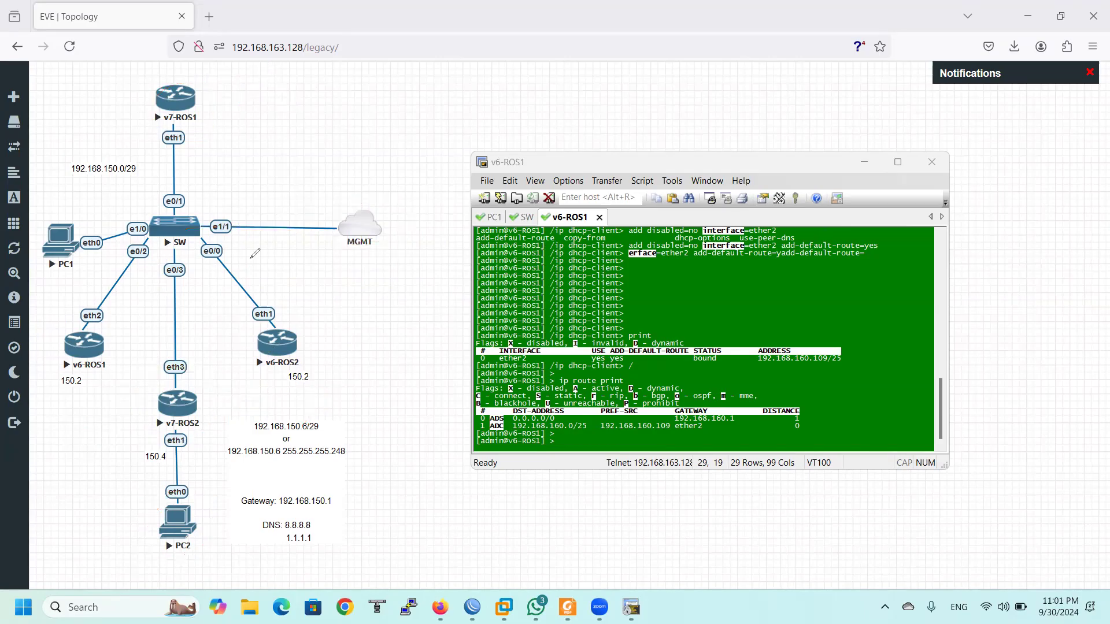
pyautogui.moveTo(141, 98)
pyautogui.mouseDown()
pyautogui.moveTo(161, 79)
pyautogui.moveTo(142, 118)
pyautogui.moveTo(138, 92)
pyautogui.mouseUp()
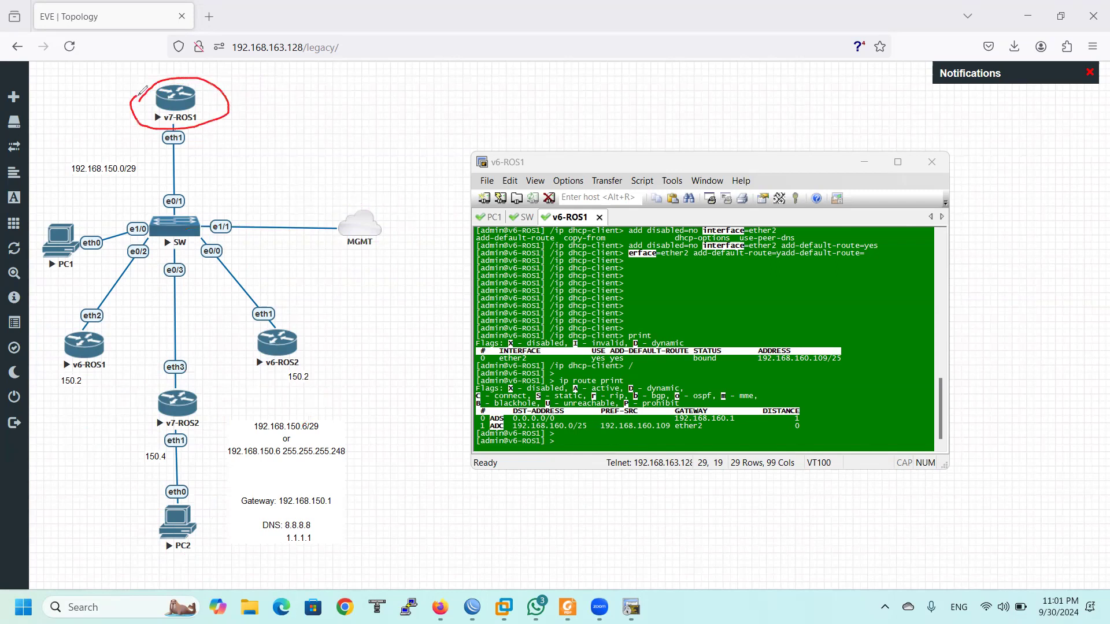
pyautogui.moveTo(78, 322)
pyautogui.mouseDown()
pyautogui.moveTo(89, 373)
pyautogui.moveTo(67, 338)
pyautogui.moveTo(74, 325)
pyautogui.mouseUp()
pyautogui.moveTo(68, 231)
pyautogui.mouseDown()
pyautogui.moveTo(98, 234)
pyautogui.moveTo(75, 256)
pyautogui.mouseUp()
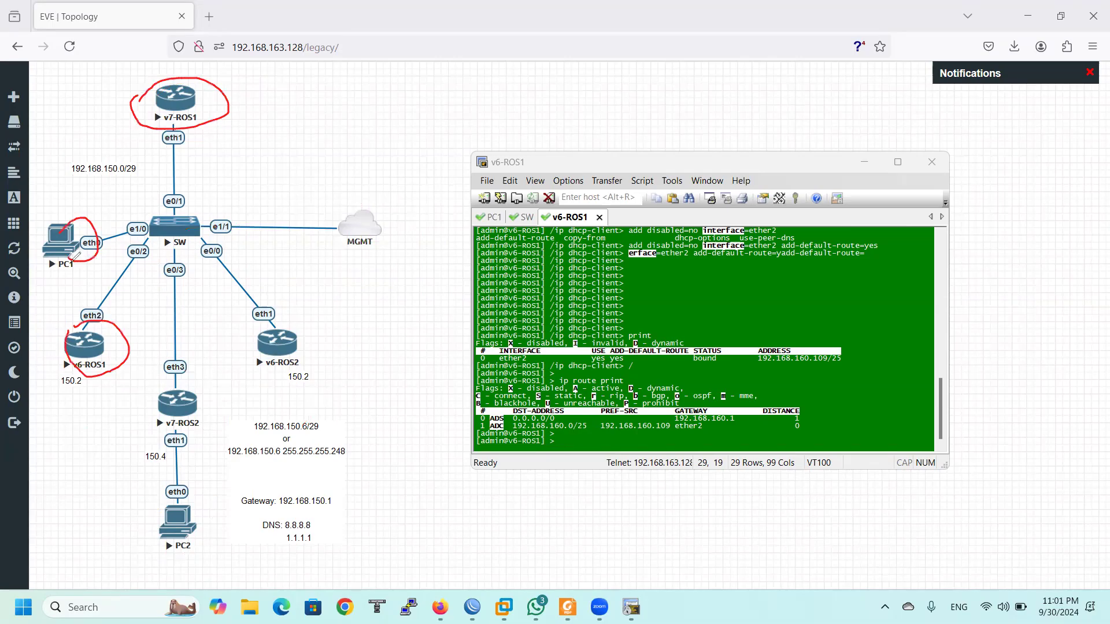
pyautogui.moveTo(149, 507)
pyautogui.mouseDown()
pyautogui.moveTo(246, 502)
pyautogui.moveTo(134, 520)
pyautogui.mouseUp()
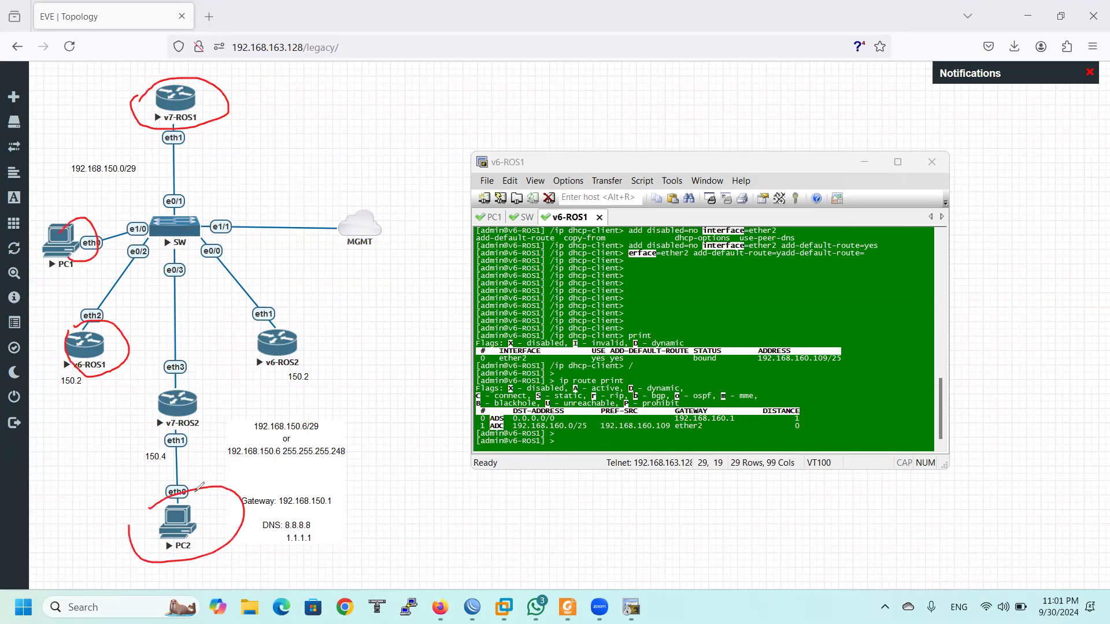
# Tick v7-ROS1, mark PC2 and v7-ROS2, then erase all ink again
pyautogui.moveTo(215, 137)
pyautogui.mouseDown()
pyautogui.moveTo(225, 142)
pyautogui.moveTo(250, 100)
pyautogui.moveTo(261, 119)
pyautogui.mouseUp()
pyautogui.moveTo(207, 514); pyautogui.dragTo(245, 475)
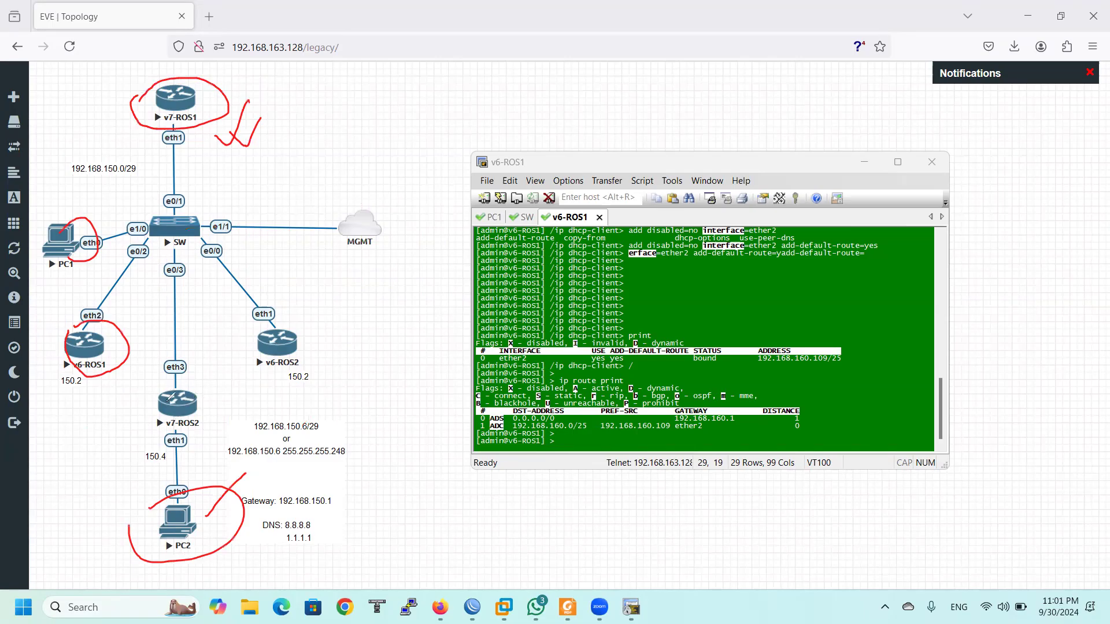
pyautogui.moveTo(151, 394)
pyautogui.mouseDown()
pyautogui.moveTo(173, 404)
pyautogui.moveTo(154, 419)
pyautogui.mouseUp()
pyautogui.moveTo(121, 129)
pyautogui.mouseDown()
pyautogui.moveTo(140, 135)
pyautogui.moveTo(155, 118)
pyautogui.mouseUp()
pyautogui.moveTo(152, 391)
pyautogui.mouseDown()
pyautogui.moveTo(212, 431)
pyautogui.moveTo(147, 419)
pyautogui.moveTo(161, 380)
pyautogui.mouseUp()
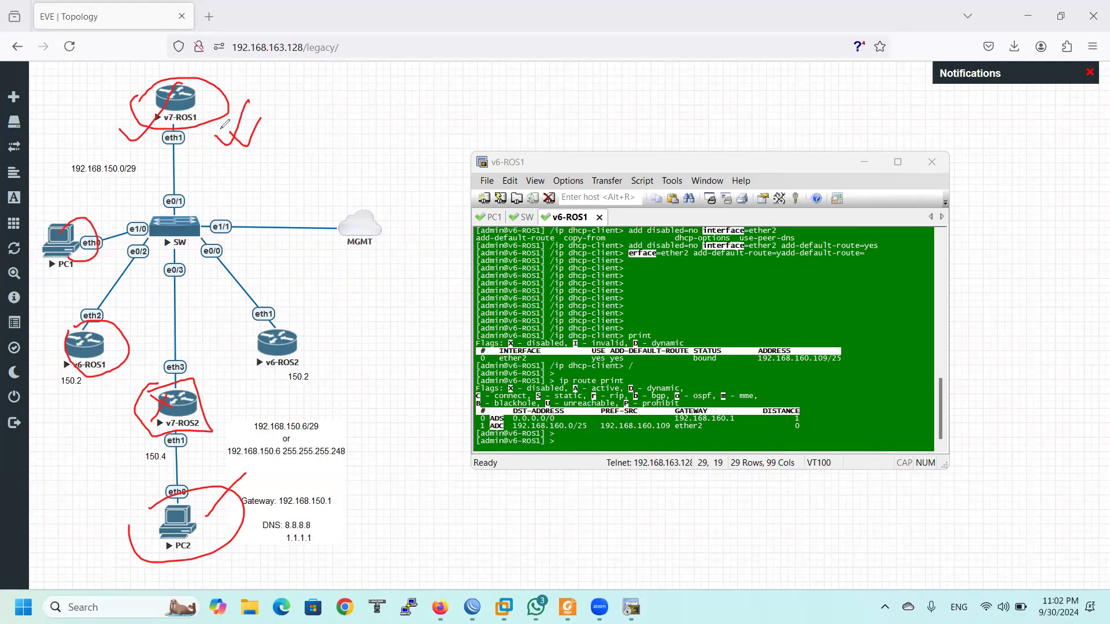
pyautogui.press('e')
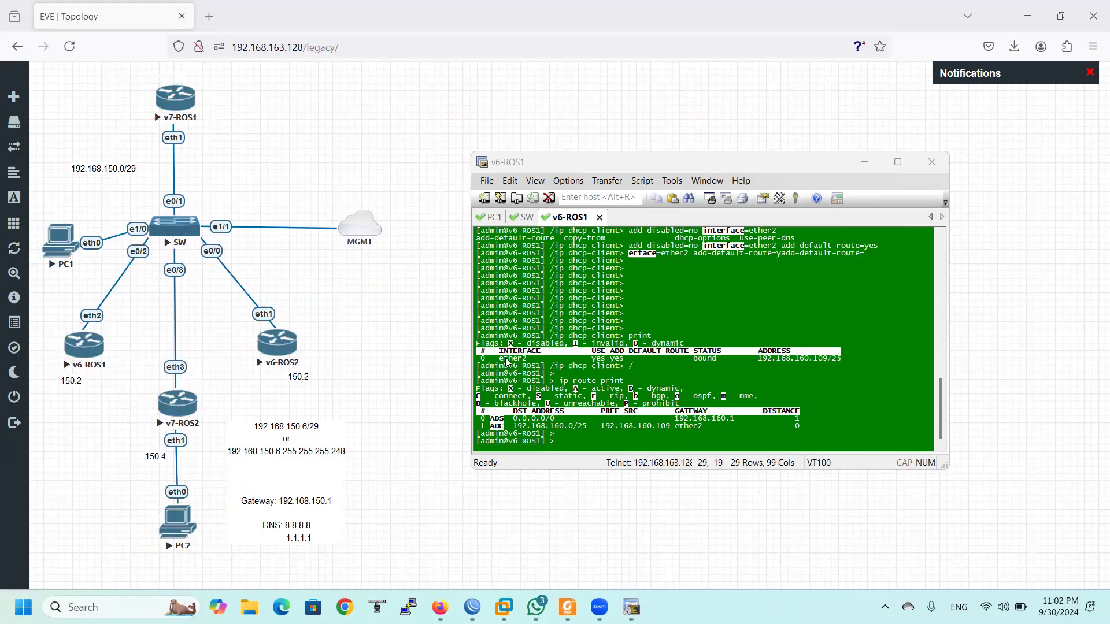
# Run 'no shutdown' on the switch's Ethernet1/1 in the SW console, then return to v7-ROS1's WinBox
pyautogui.click(525, 218)
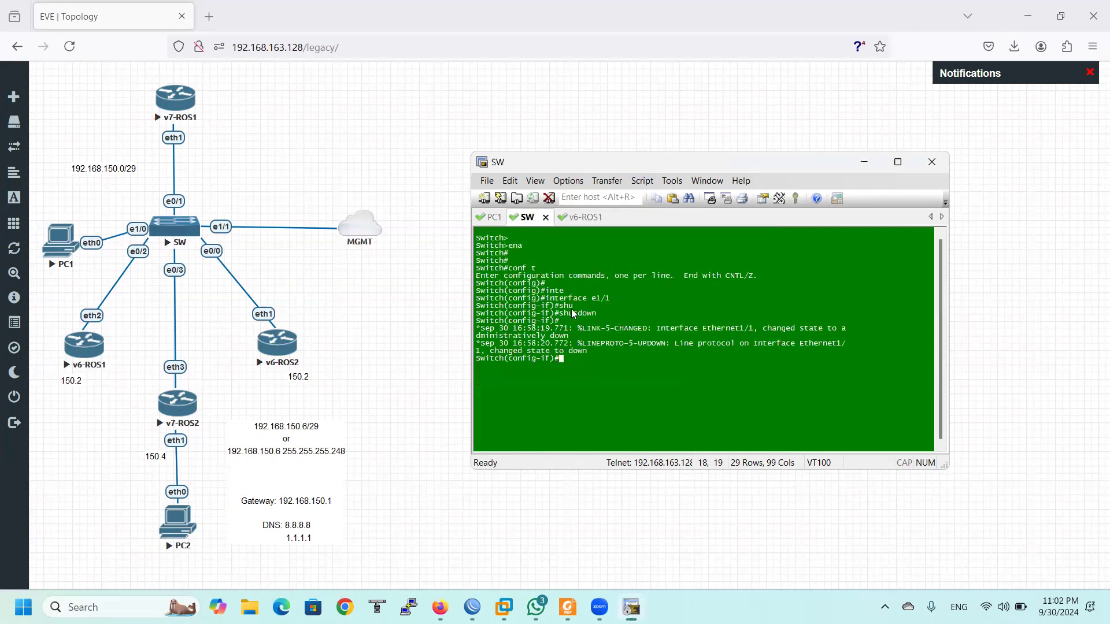
pyautogui.write('no shu')
pyautogui.press('Tab')
pyautogui.press('Return')
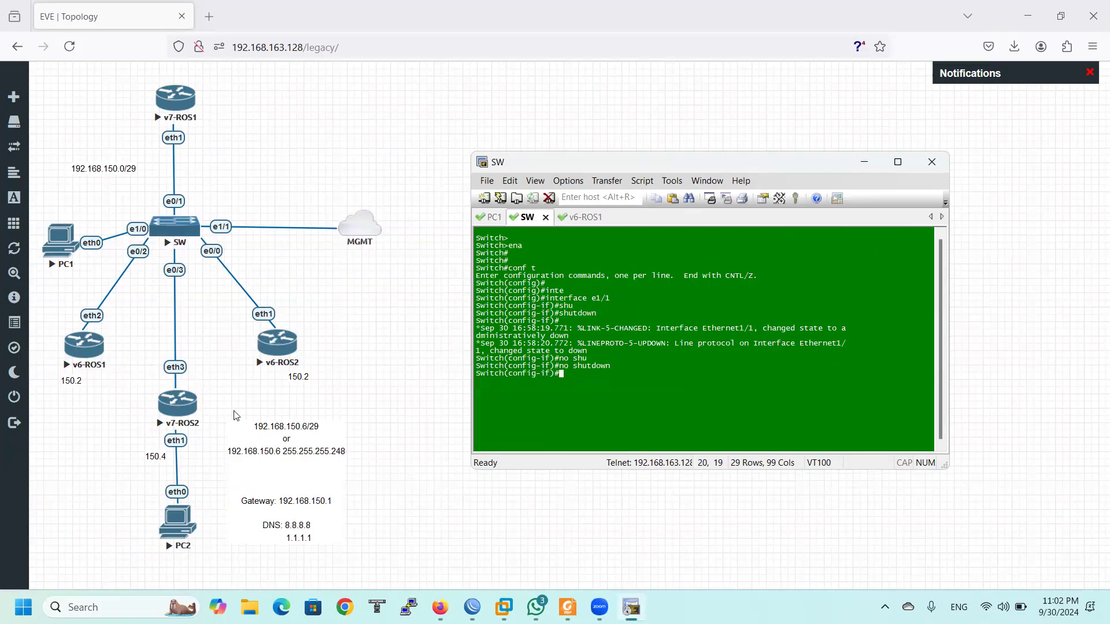
pyautogui.moveTo(471, 606)
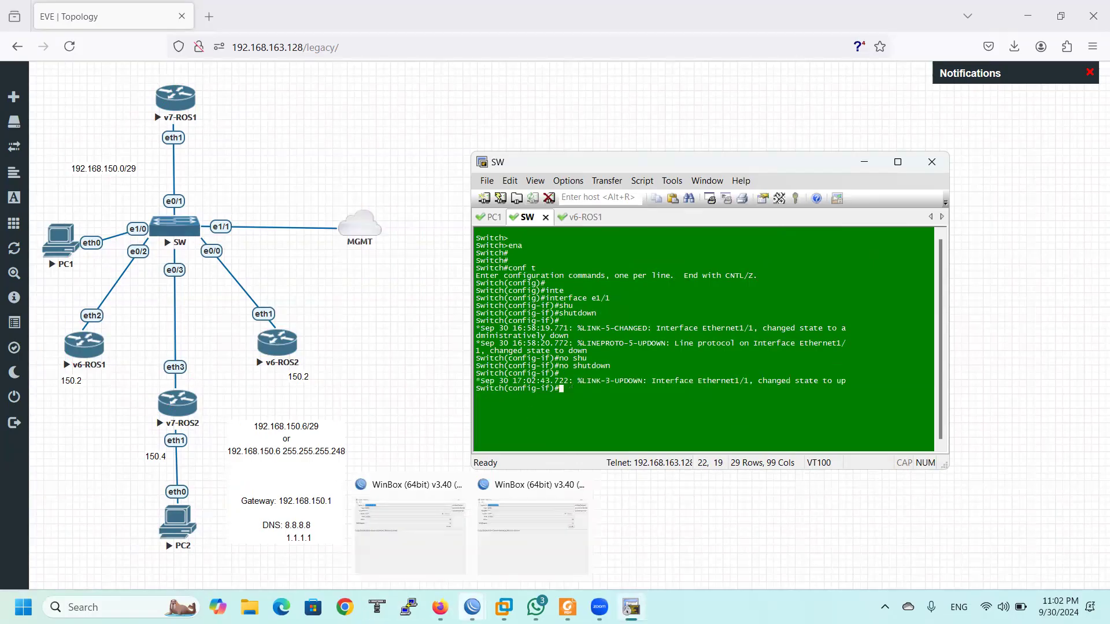
pyautogui.click(532, 528)
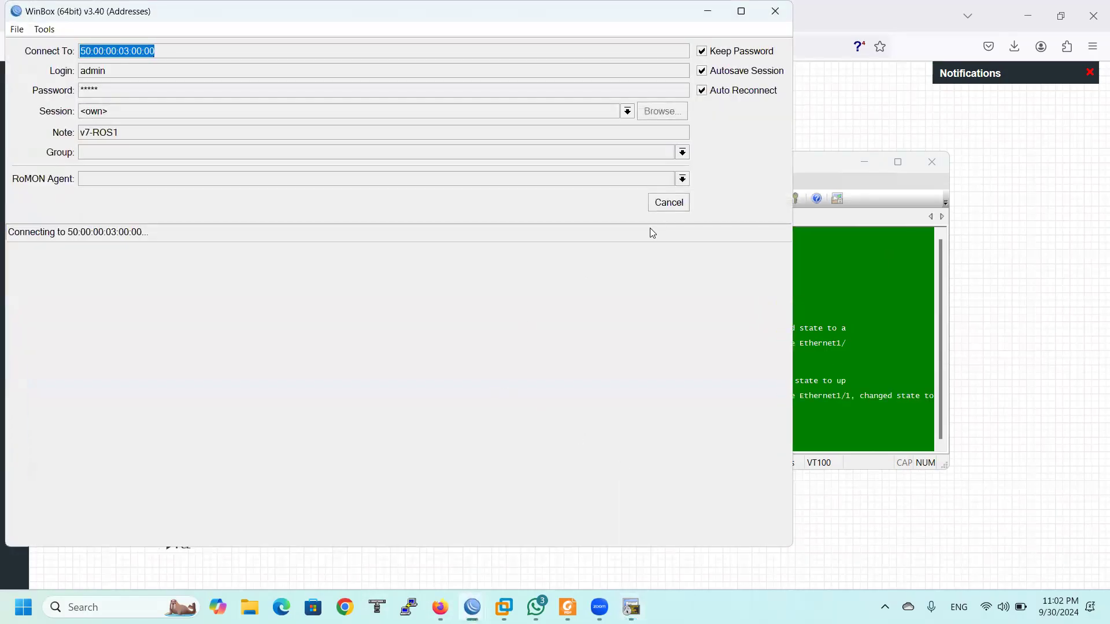
# Refresh WinBox's Neighbors list until the neighbouring routers appear
pyautogui.moveTo(137, 8); pyautogui.dragTo(564, 91)
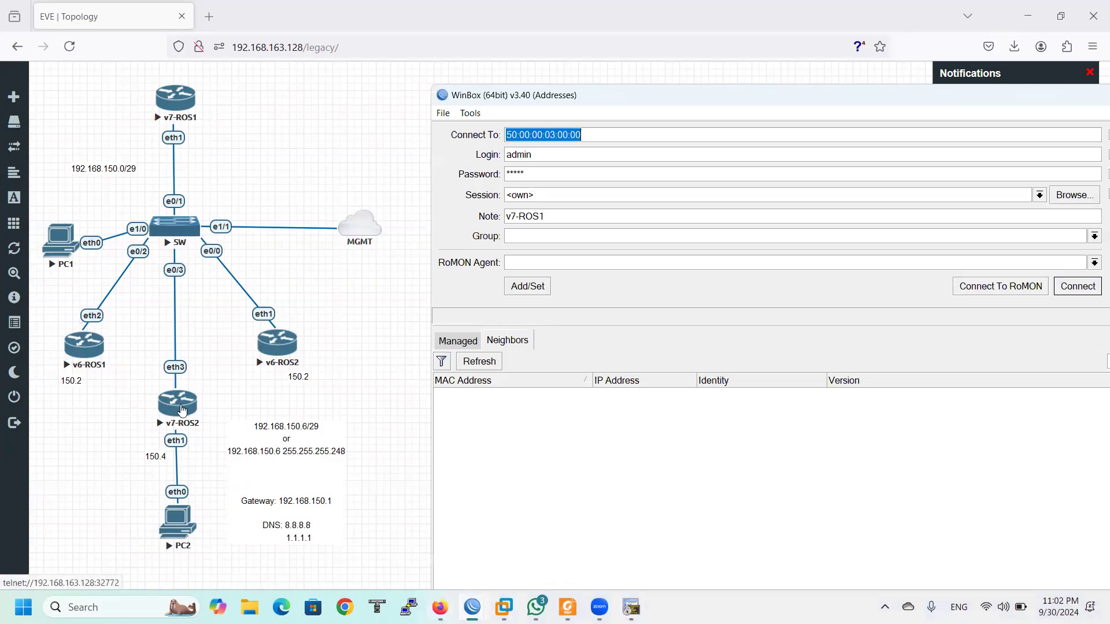
pyautogui.click(500, 364)
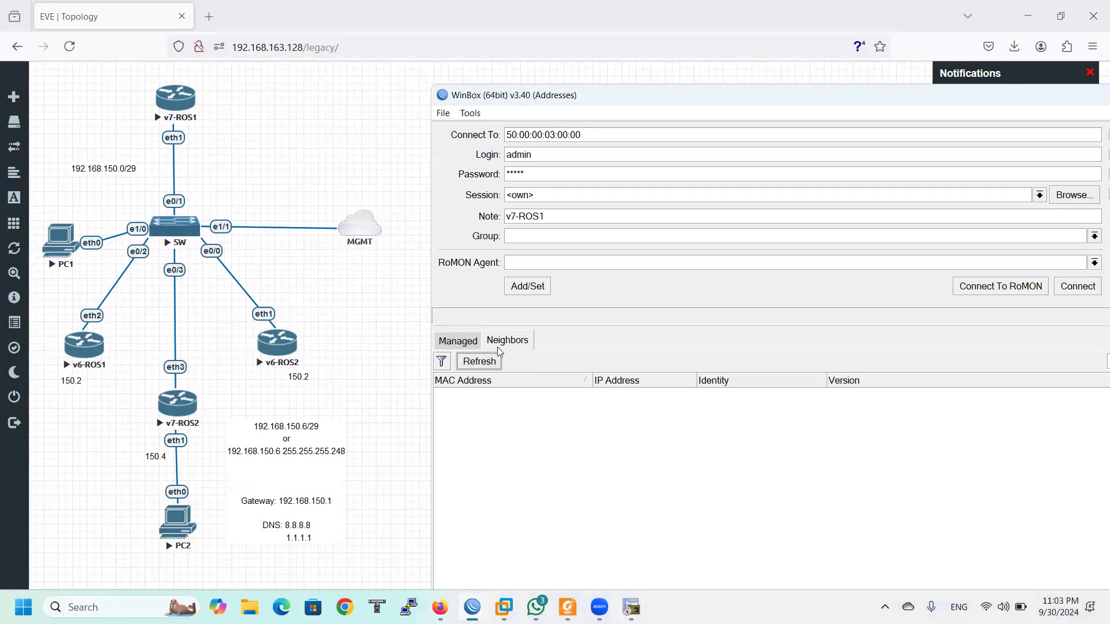
pyautogui.moveTo(520, 107); pyautogui.dragTo(458, 76)
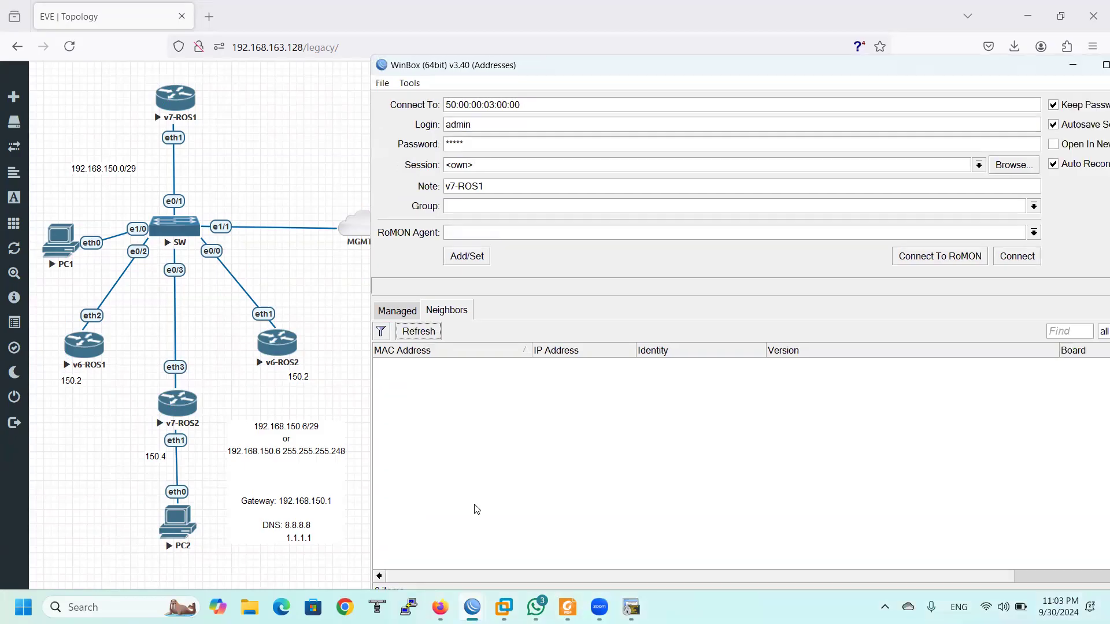
pyautogui.click(631, 607)
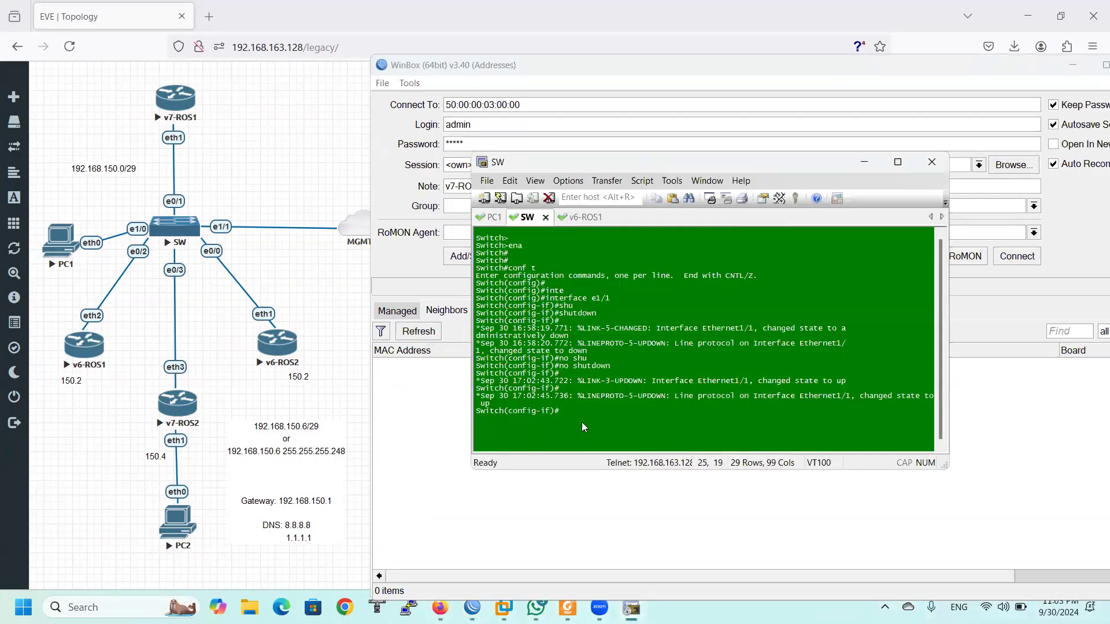
pyautogui.click(398, 273)
pyautogui.click(417, 332)
pyautogui.click(415, 333)
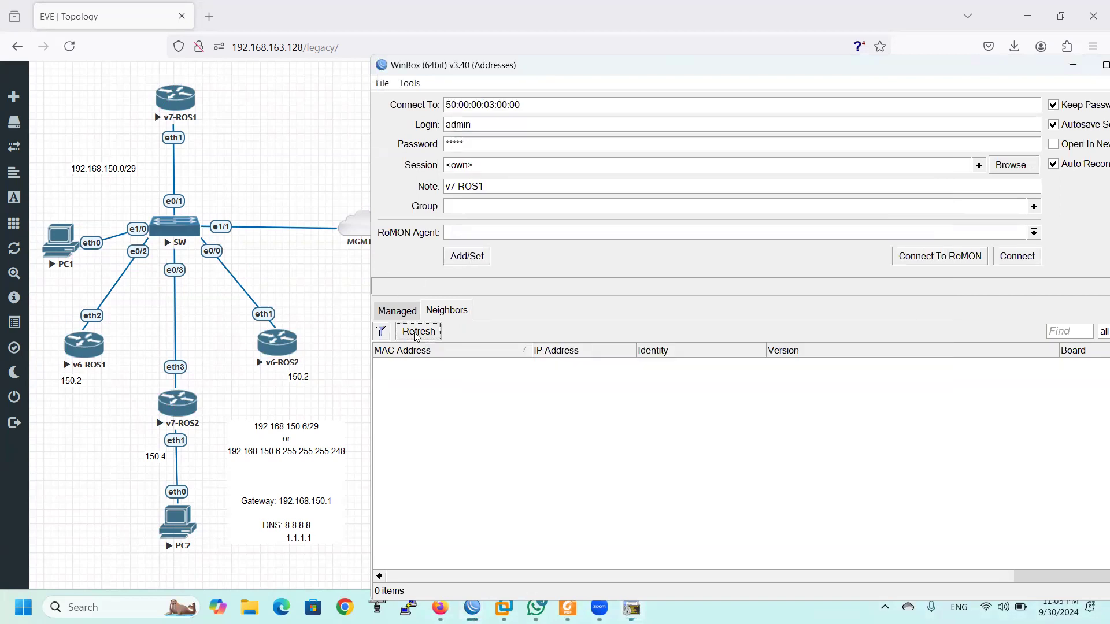
pyautogui.click(419, 333)
# Connect to v7-ROS2 using its MAC address from the Neighbors list
pyautogui.click(397, 311)
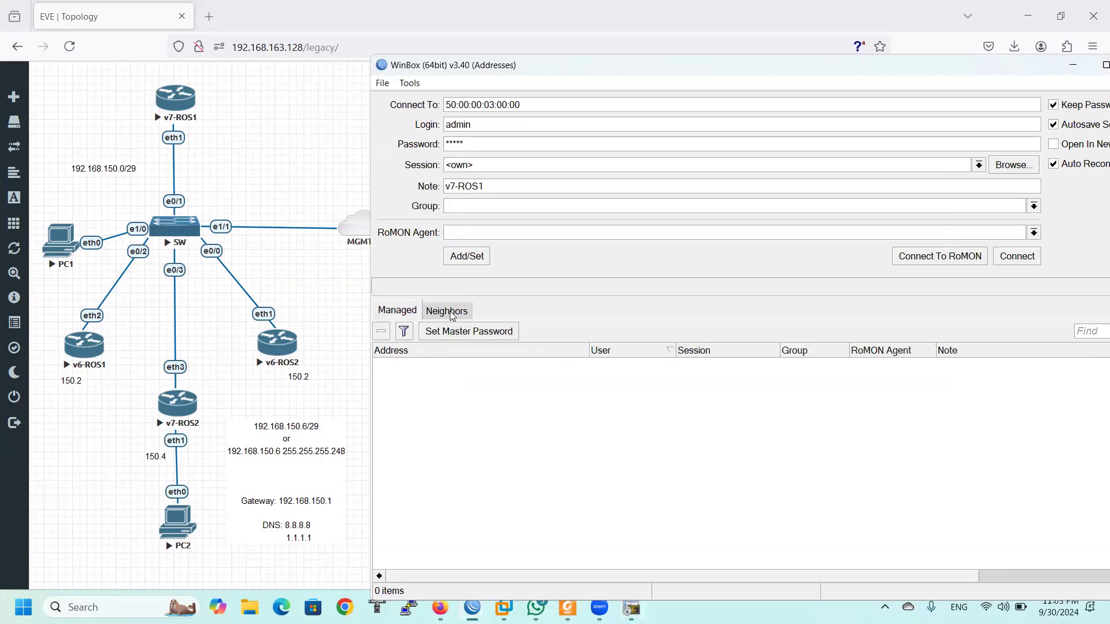
pyautogui.click(446, 310)
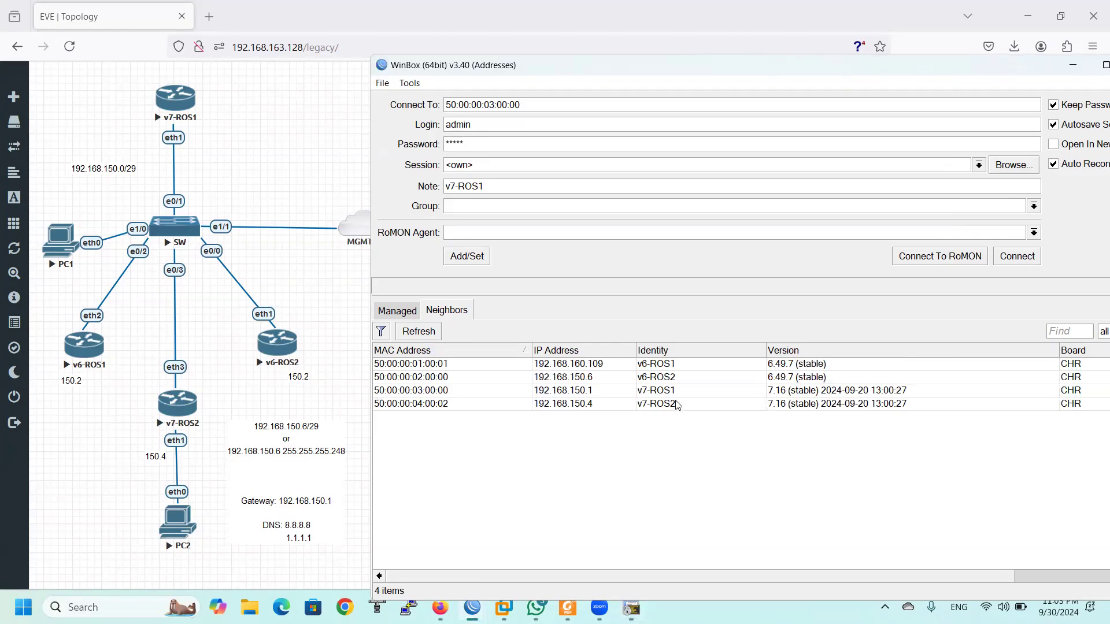
pyautogui.click(651, 404)
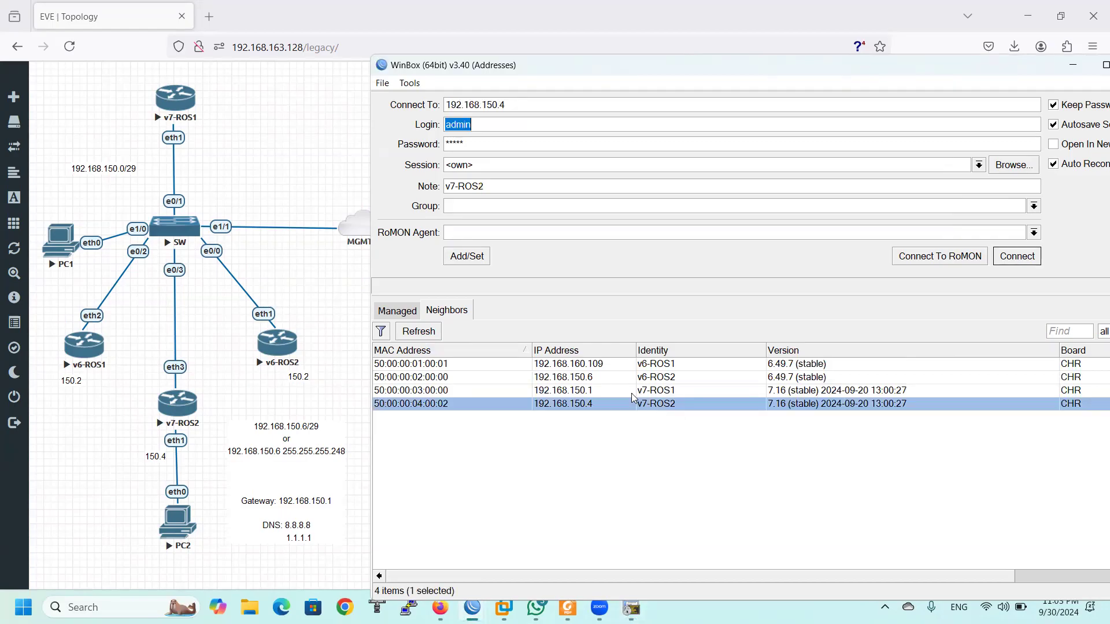
pyautogui.click(405, 404)
pyautogui.click(1017, 256)
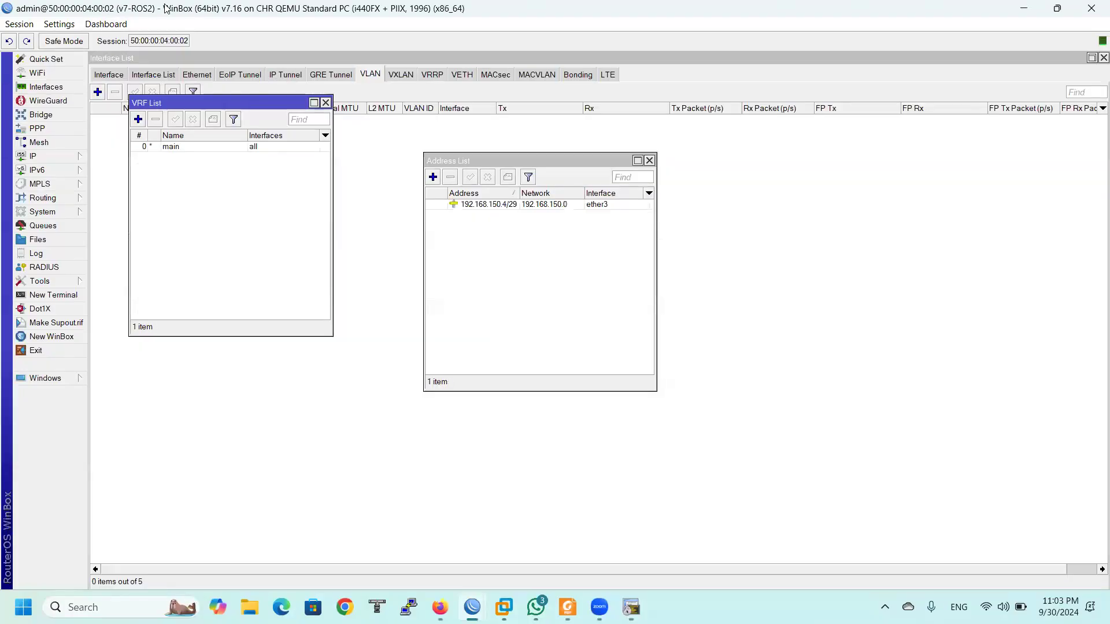
# Add a new DHCP relay on v7-ROS2 and enter DHCP server 192.168.150.1
pyautogui.doubleClick(166, 8)
pyautogui.click(447, 220)
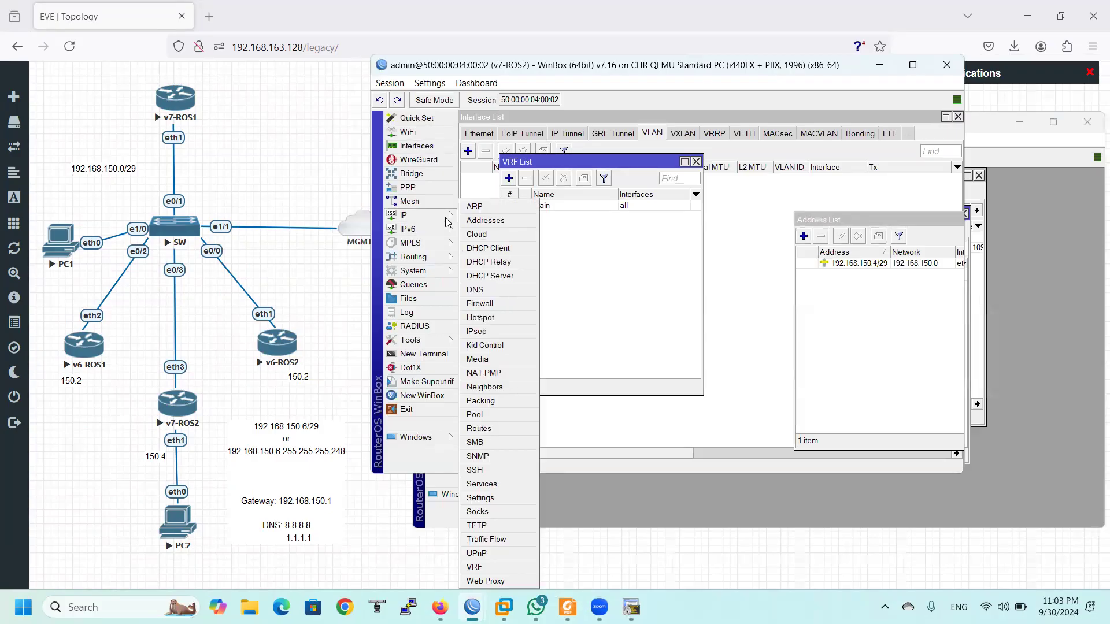
pyautogui.click(509, 263)
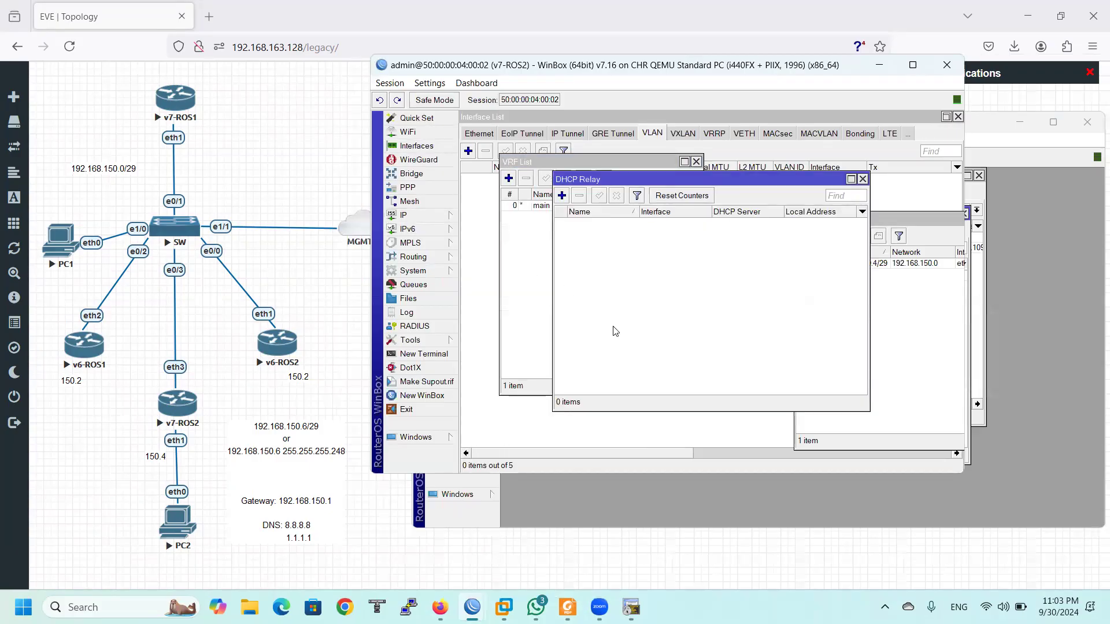
pyautogui.click(562, 196)
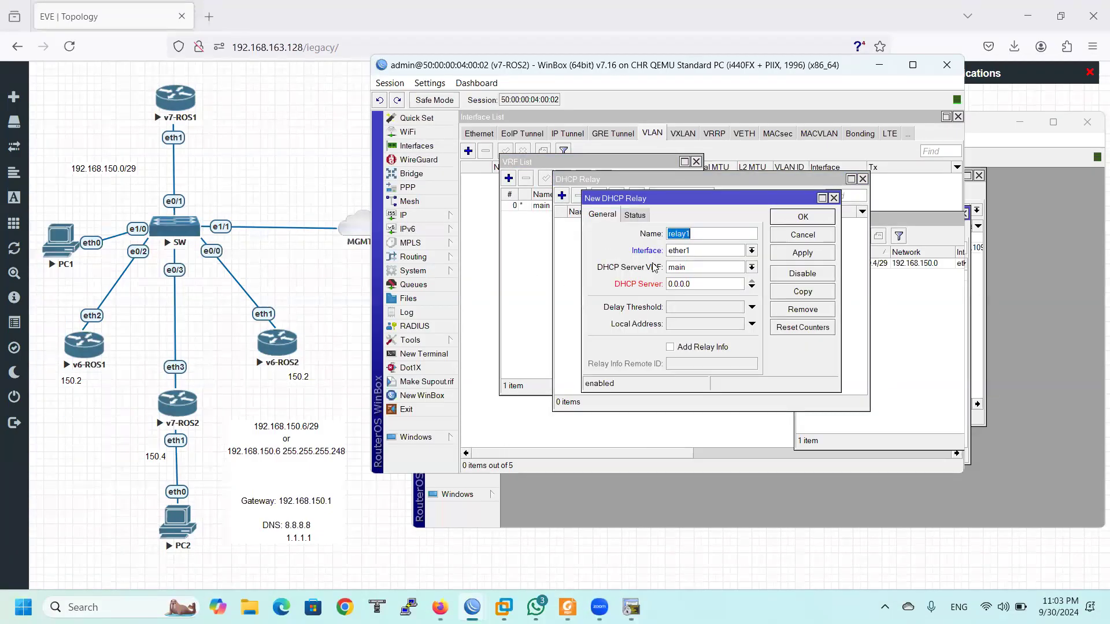
pyautogui.doubleClick(668, 234)
pyautogui.moveTo(706, 290); pyautogui.dragTo(657, 295)
pyautogui.write('192.168.150.1')
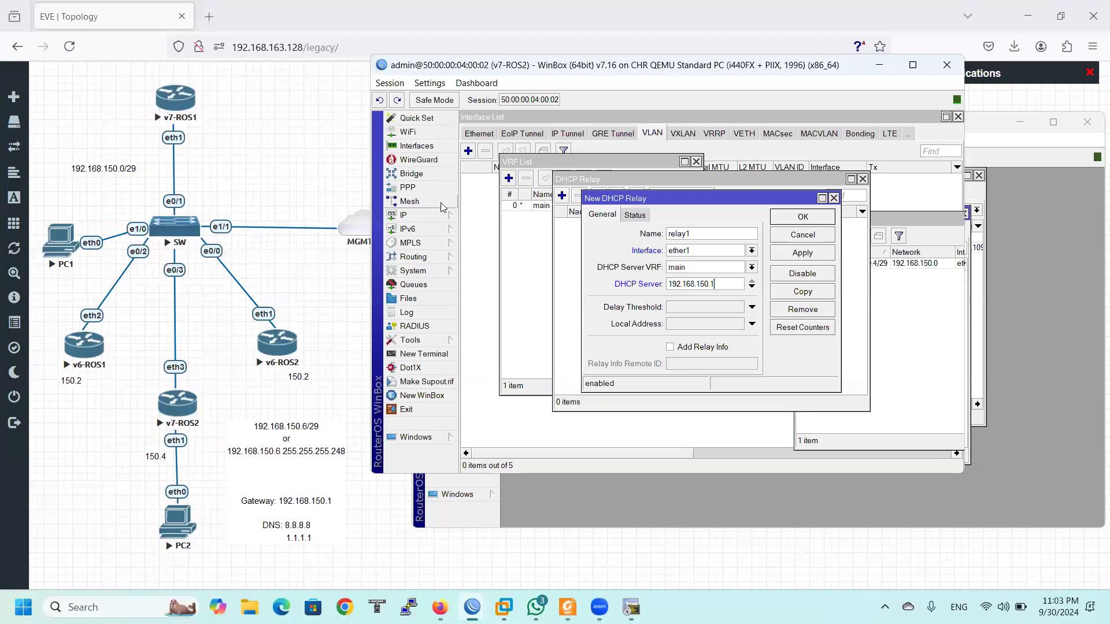
# Look up v7-ROS2's 192.168.150.4/29 entry in the IP address list
pyautogui.click(407, 215)
pyautogui.click(484, 226)
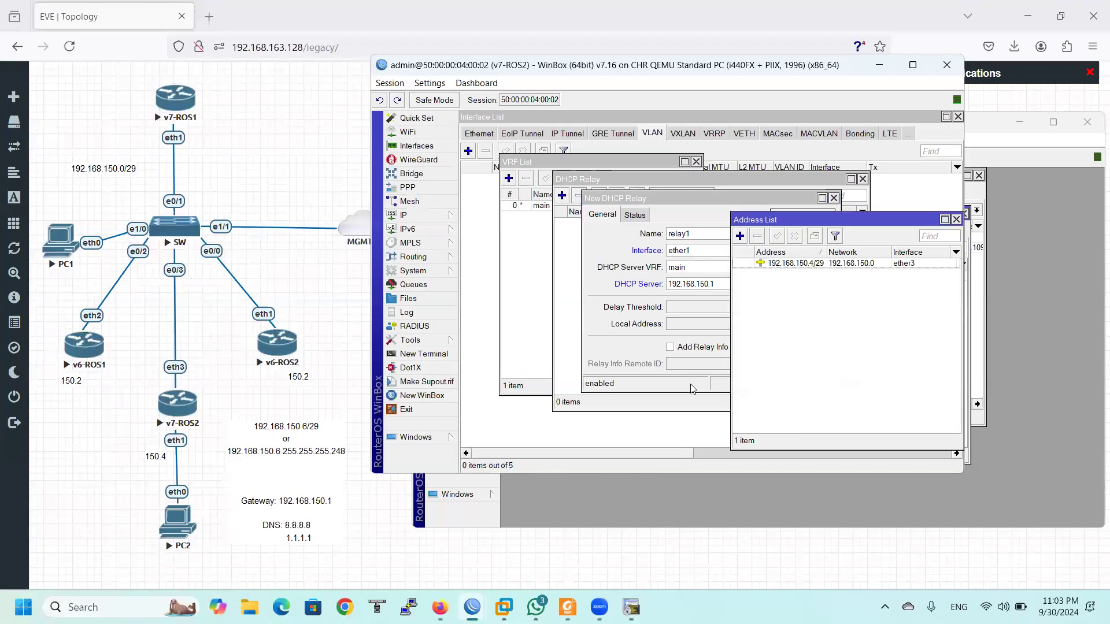
pyautogui.click(808, 265)
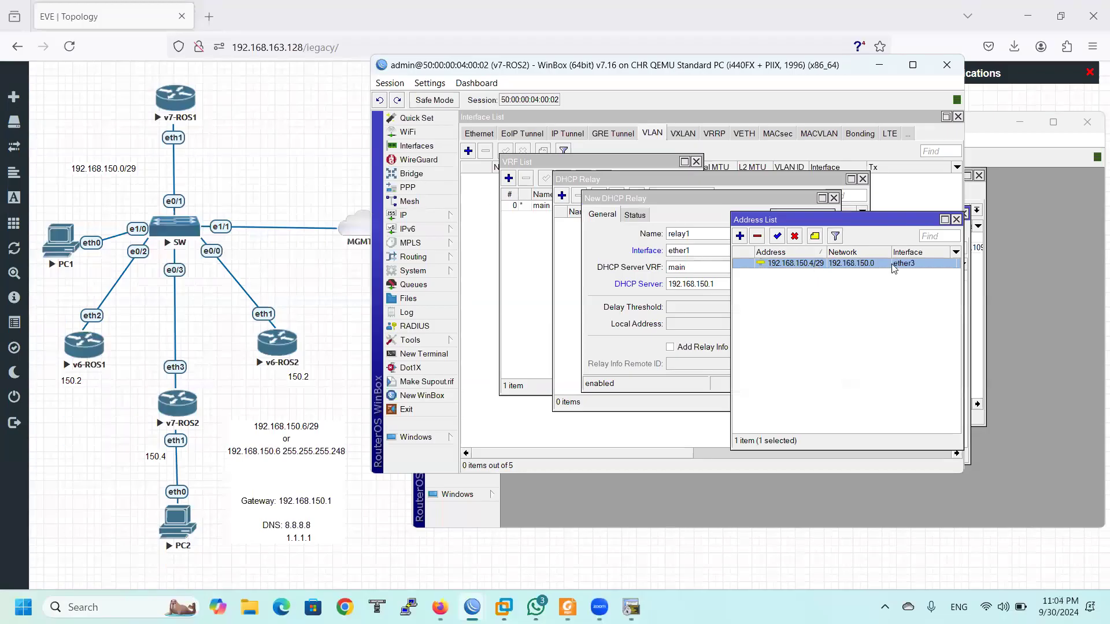
pyautogui.click(956, 219)
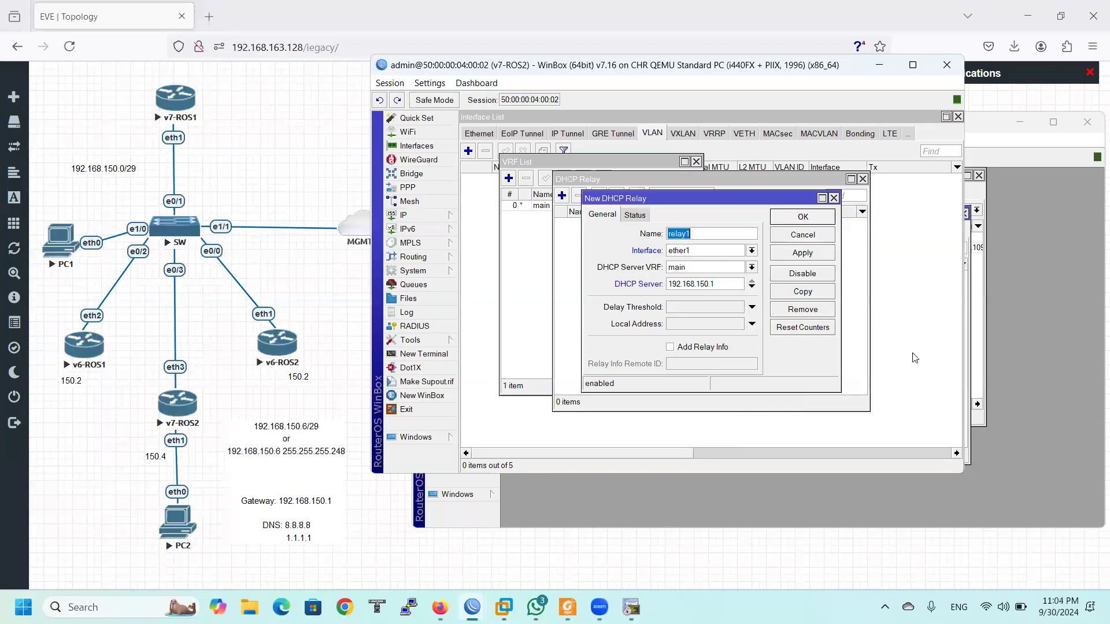
pyautogui.click(689, 325)
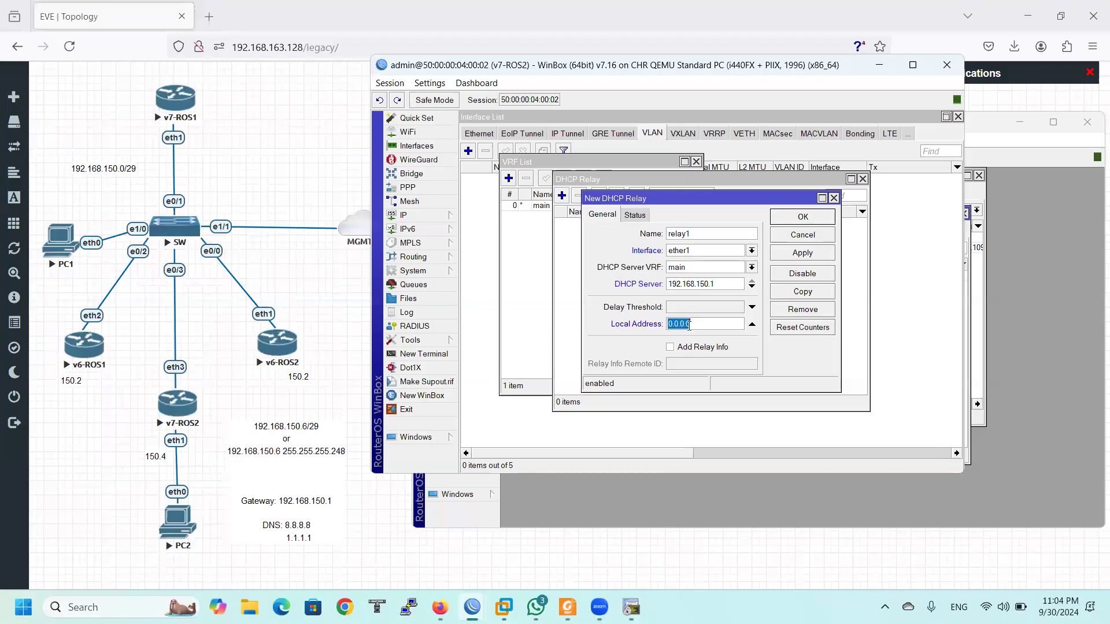
# Set relay1's local address to 192.168.150.4, copied from the address list, and apply
pyautogui.click(405, 215)
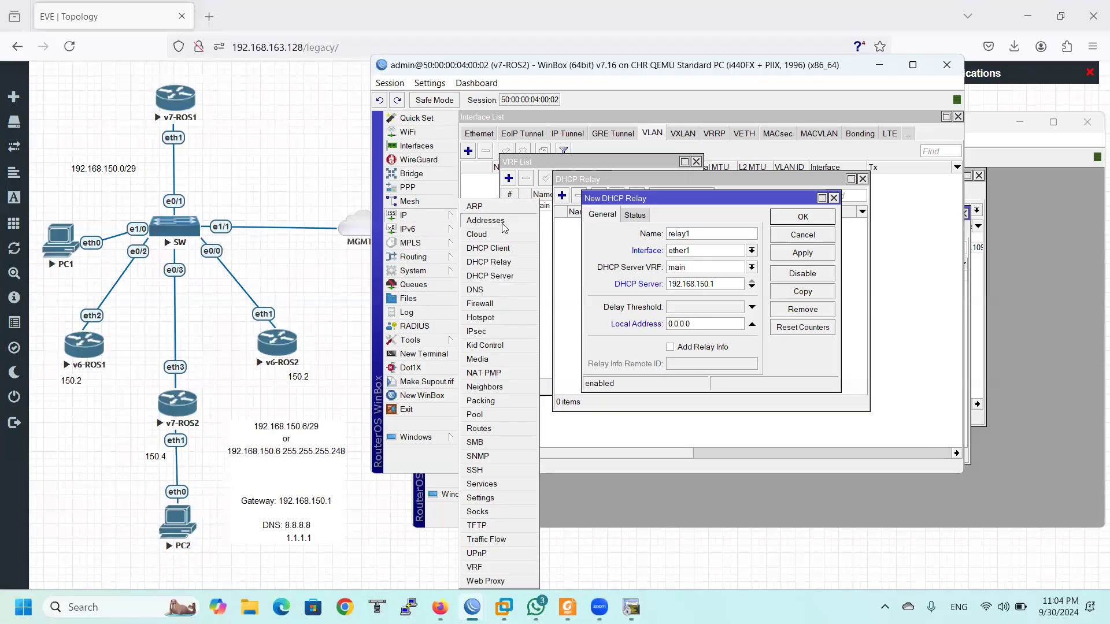
pyautogui.click(497, 225)
pyautogui.doubleClick(778, 264)
pyautogui.hotkey('ctrl', 'c')
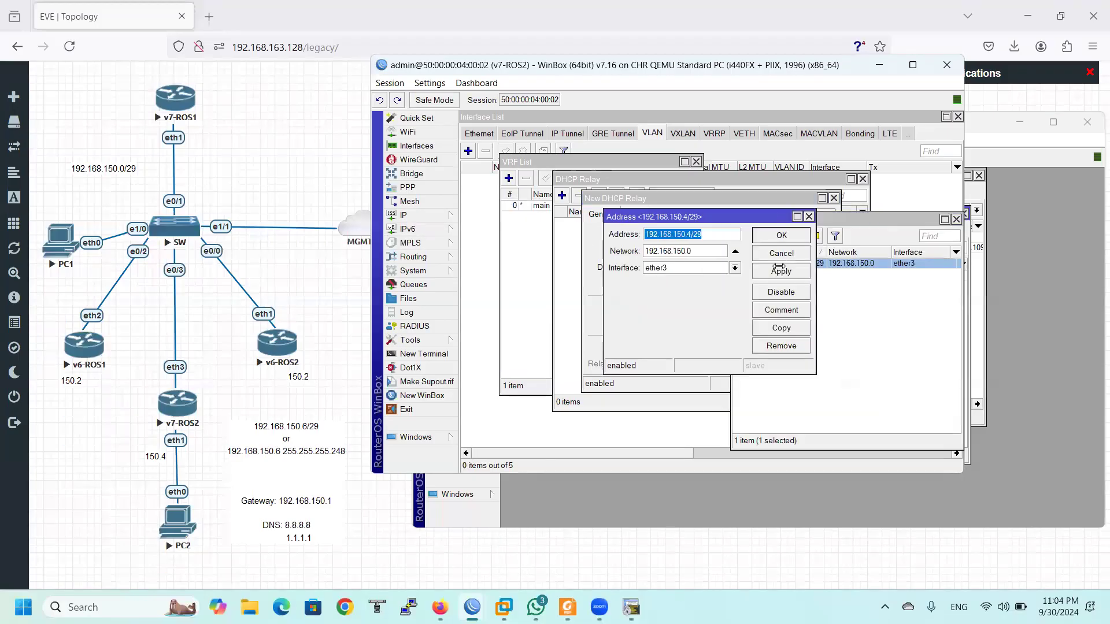
pyautogui.click(772, 260)
pyautogui.click(617, 327)
pyautogui.hotkey('ctrl', 'v')
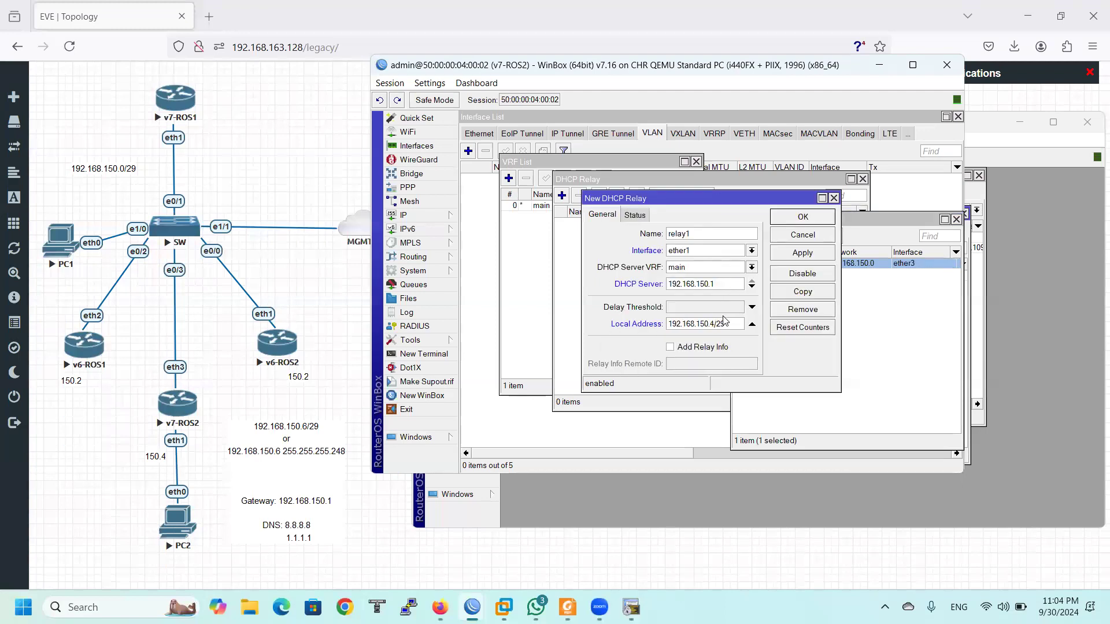
pyautogui.press('BackSpace')
pyautogui.click(793, 259)
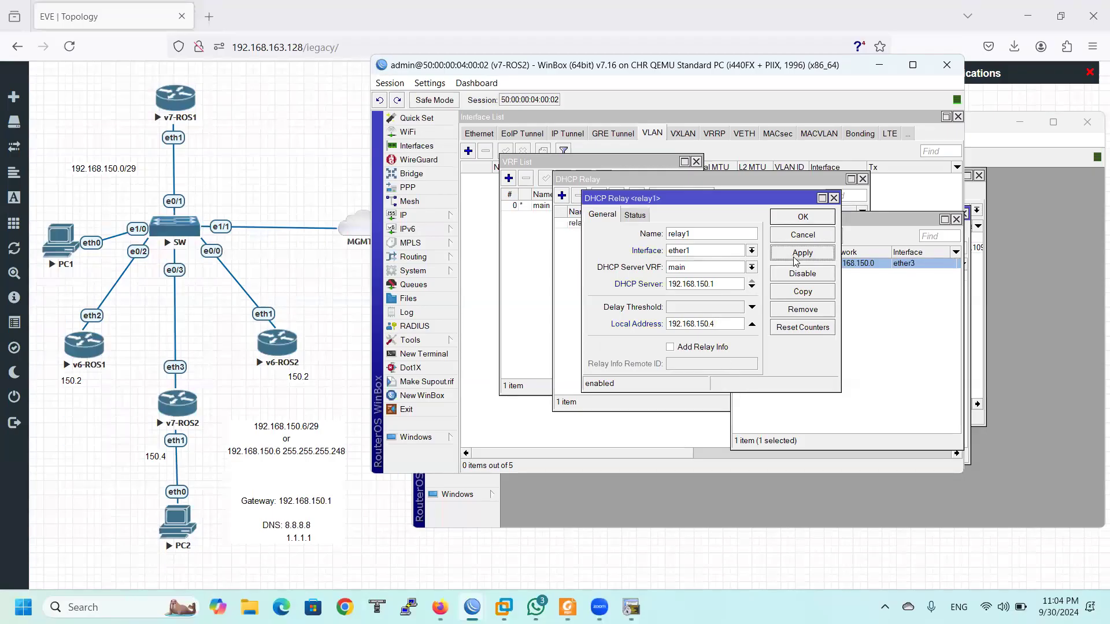
# Open PC2's VPCS console from the topology and run 'ip dhcp' twice
pyautogui.click(176, 530)
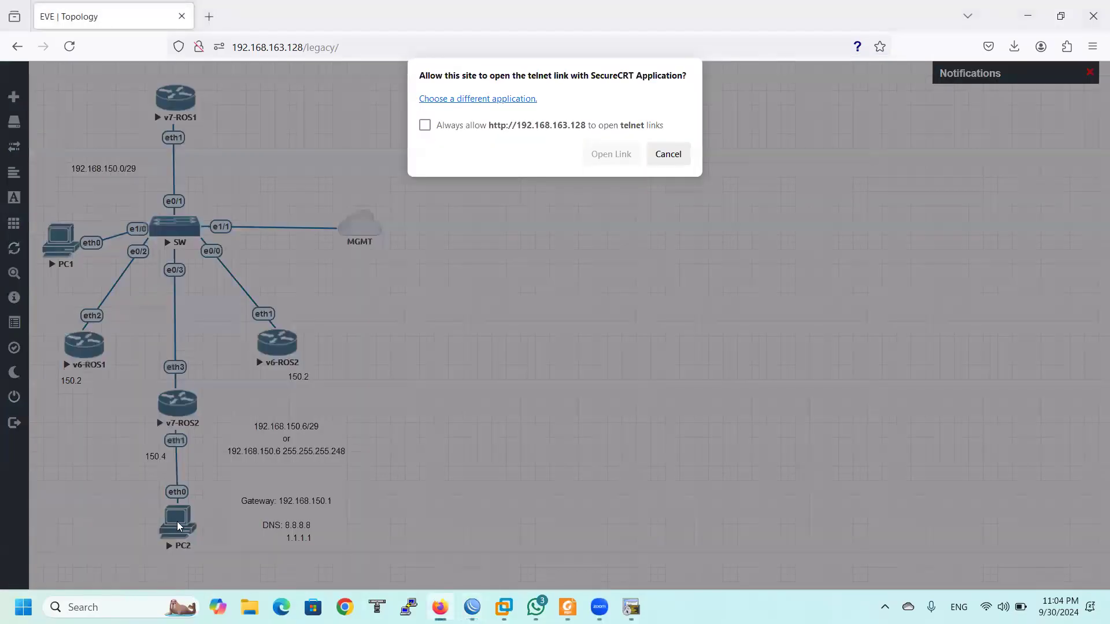
pyautogui.click(609, 154)
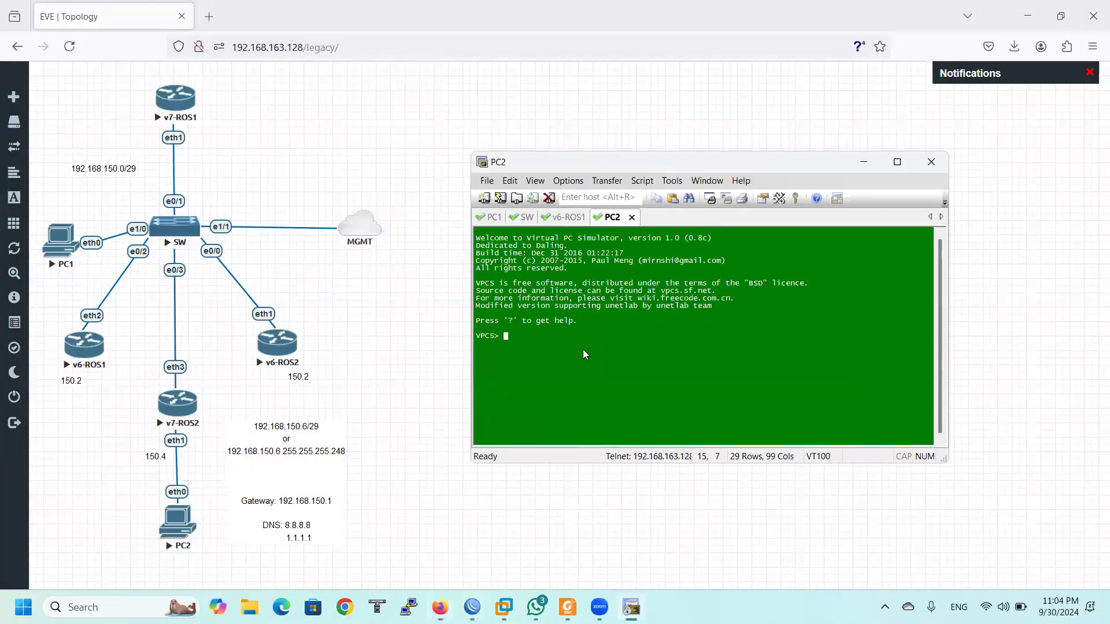
pyautogui.write('ip dhcp')
pyautogui.press('Return')
pyautogui.press('Up')
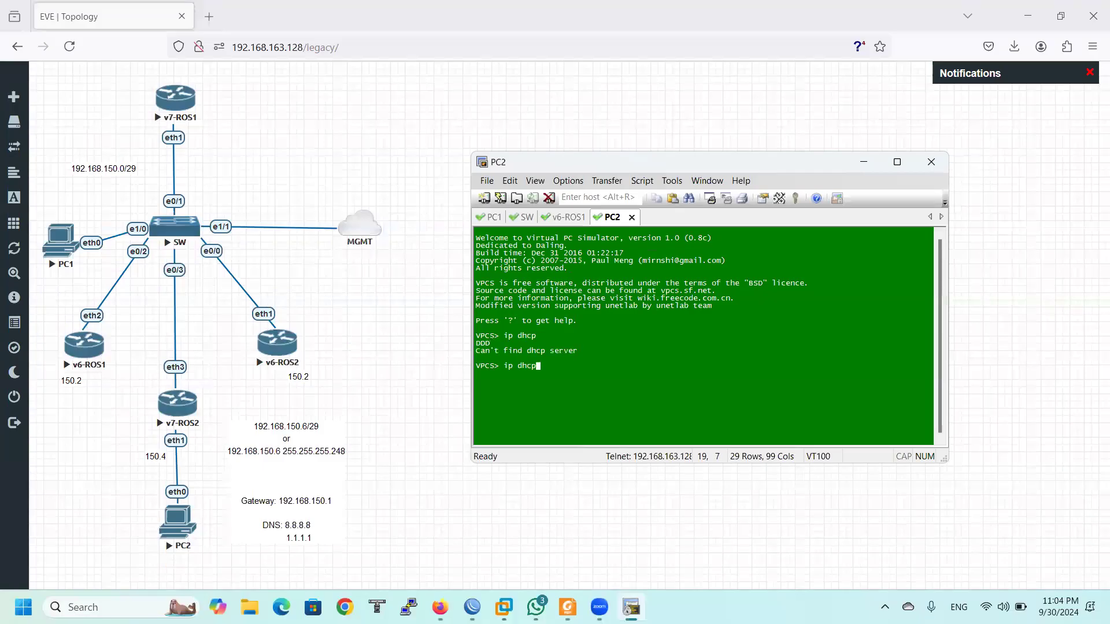
pyautogui.press('Return')
# Ping the DHCP server 192.168.150.1 from v7-ROS2
pyautogui.moveTo(472, 607)
pyautogui.click(530, 549)
pyautogui.click(446, 219)
pyautogui.click(484, 222)
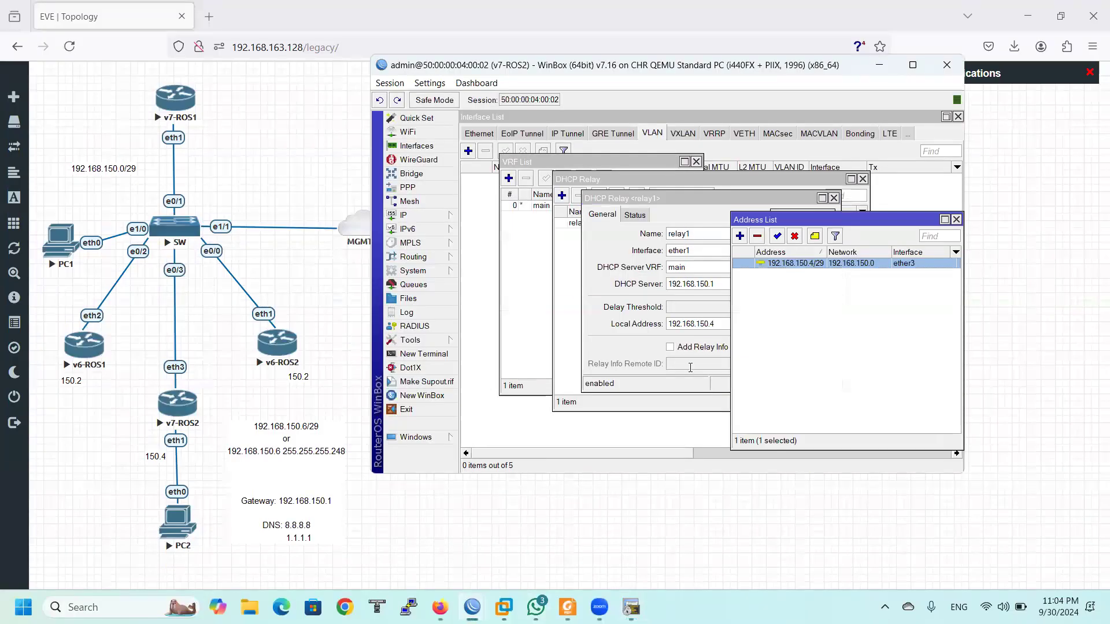
pyautogui.doubleClick(815, 264)
pyautogui.click(439, 337)
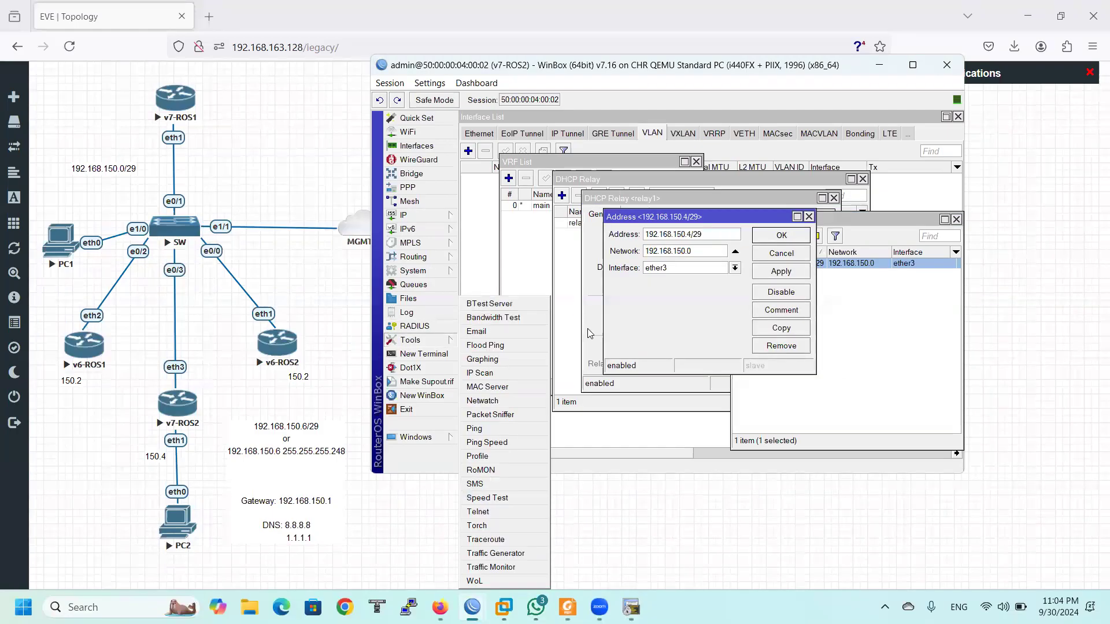
pyautogui.click(494, 428)
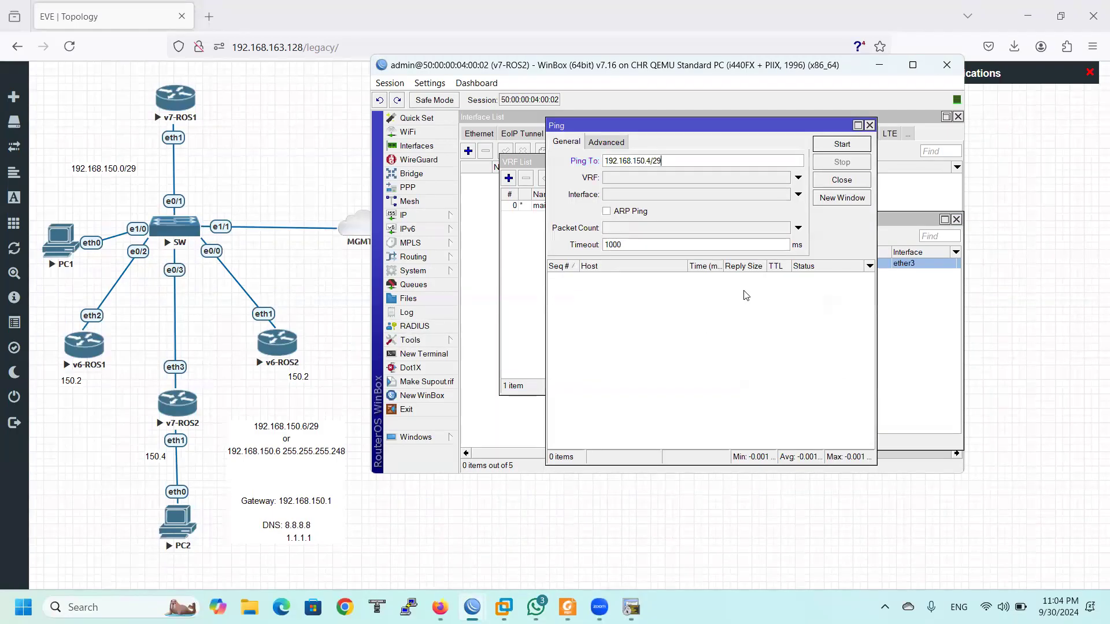
pyautogui.press('BackSpace')
pyautogui.press('BackSpace')
pyautogui.press('BackSpace')
pyautogui.press('BackSpace')
pyautogui.write('1')
pyautogui.click(828, 146)
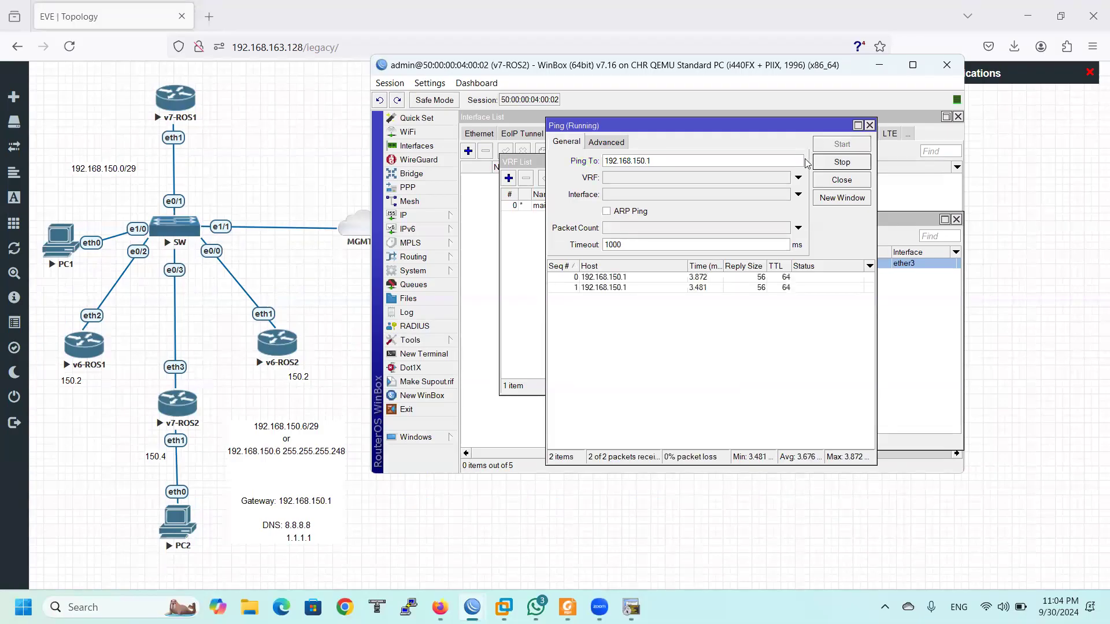
# Check v7-ROS2's VRF list and IP address list
pyautogui.moveTo(641, 125); pyautogui.dragTo(817, 301)
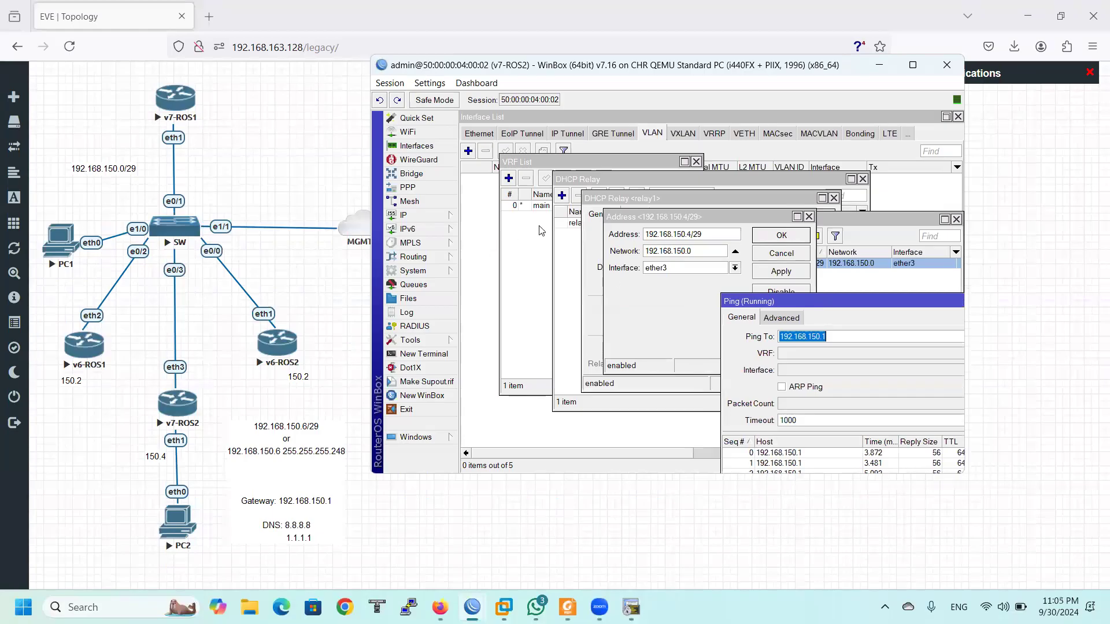
pyautogui.click(523, 208)
pyautogui.click(852, 265)
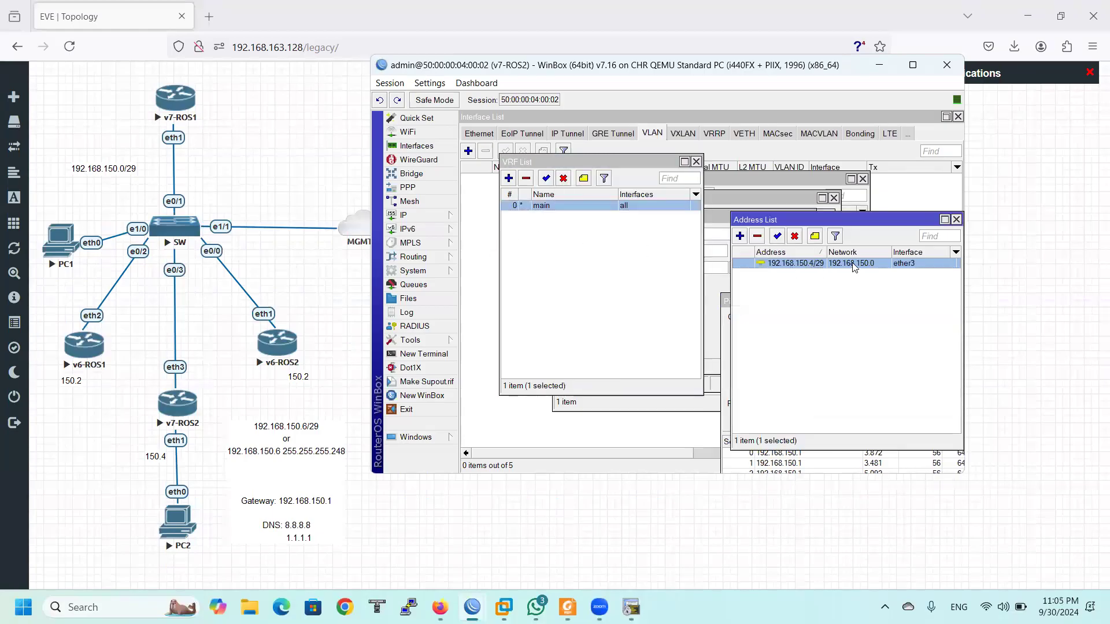
pyautogui.click(746, 180)
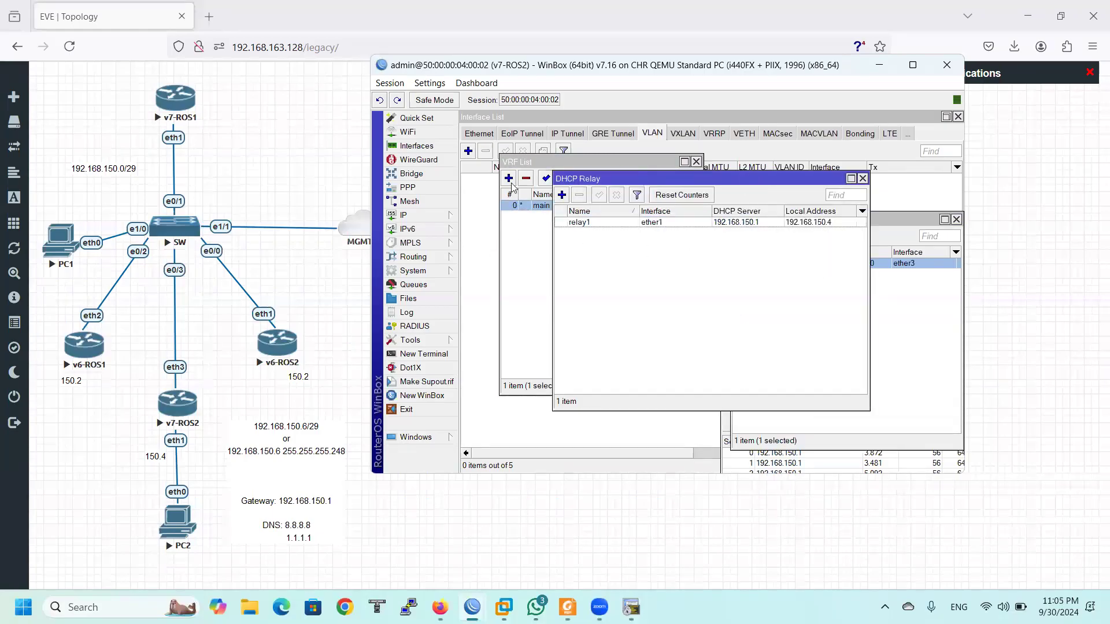
pyautogui.click(526, 209)
# Open relay1 in the DHCP Relay list, review its server address and apply
pyautogui.click(430, 216)
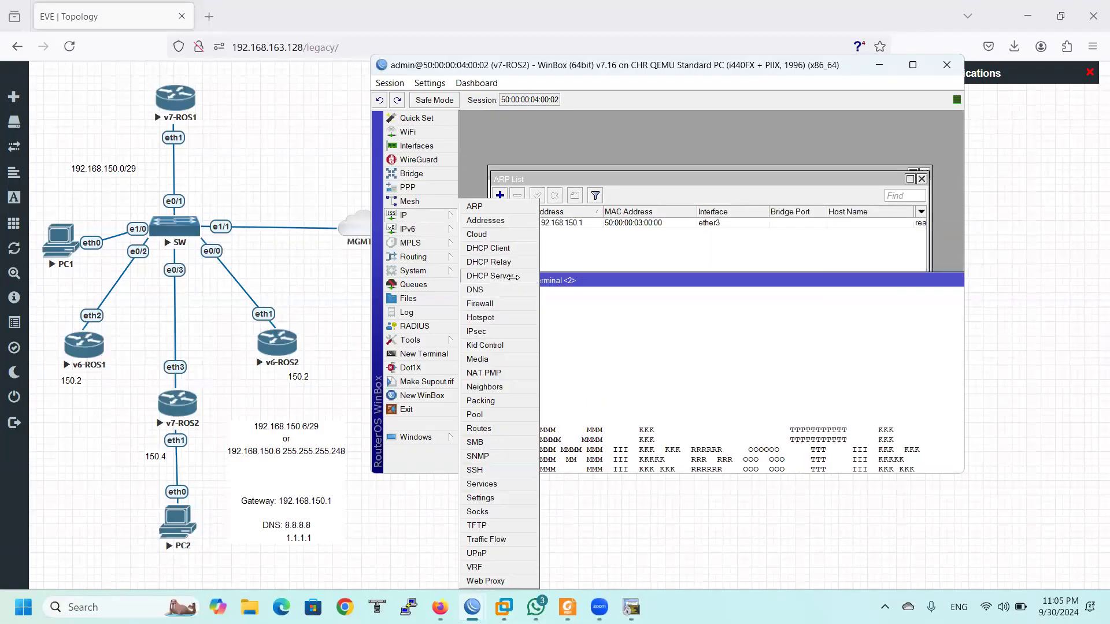
pyautogui.click(514, 264)
pyautogui.doubleClick(603, 222)
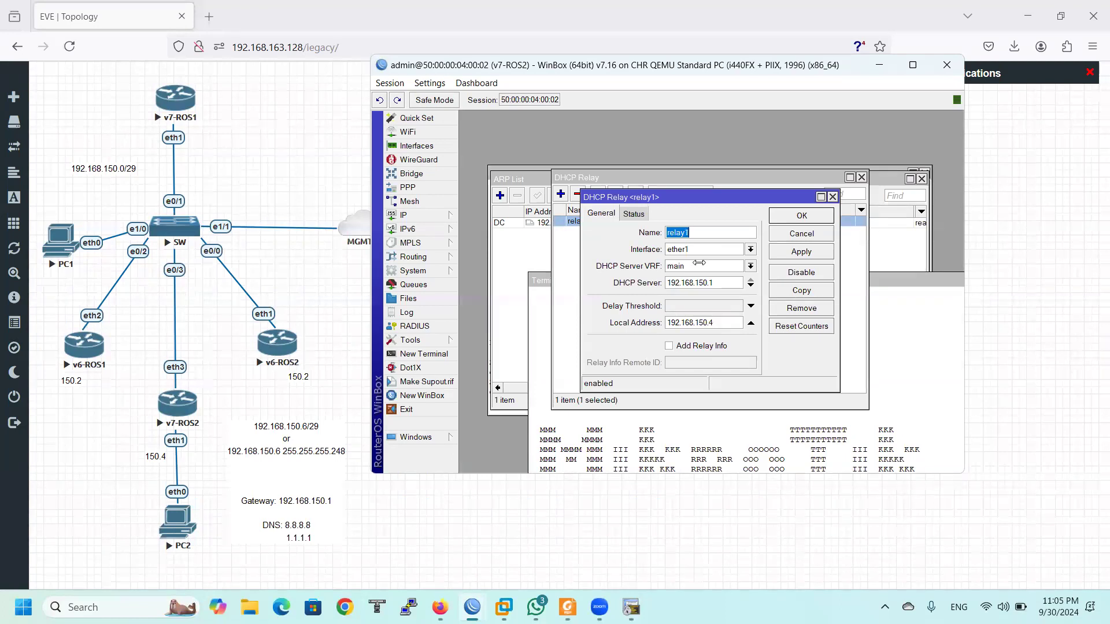
pyautogui.doubleClick(734, 285)
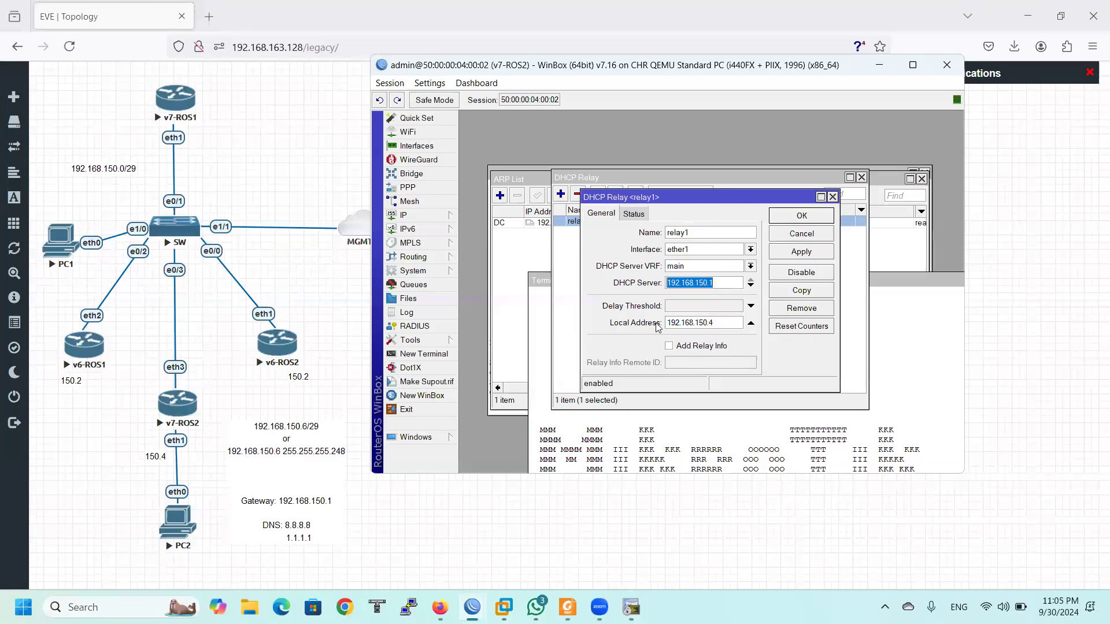
pyautogui.click(803, 254)
# Run 'ip dhcp' again in PC2's console
pyautogui.moveTo(640, 197); pyautogui.dragTo(642, 279)
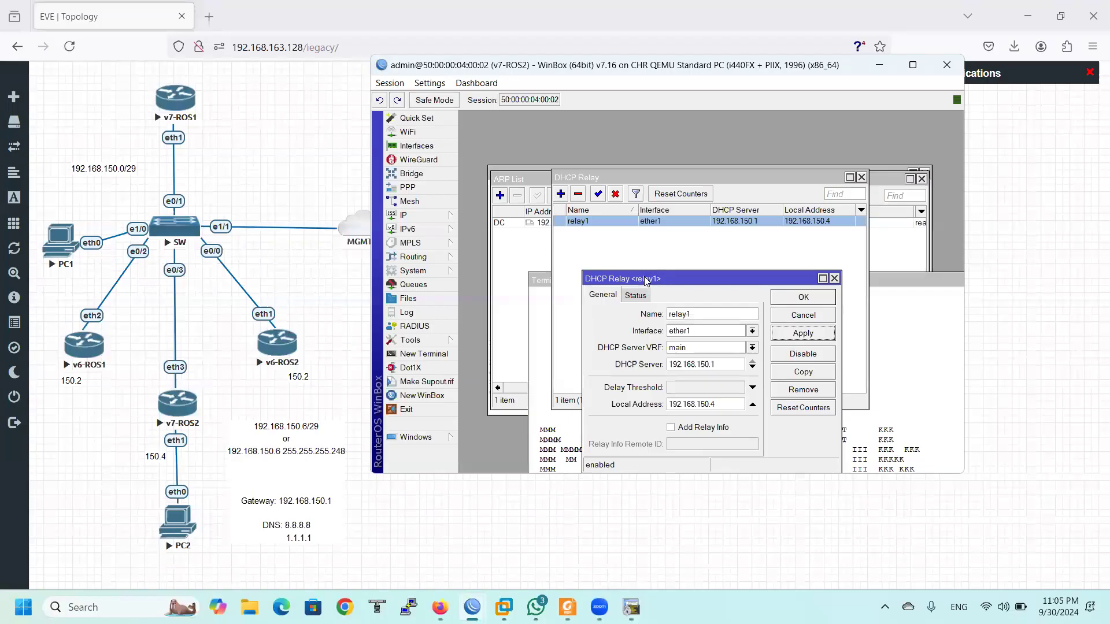
pyautogui.click(632, 607)
pyautogui.write('ip dhcp')
pyautogui.press('Return')
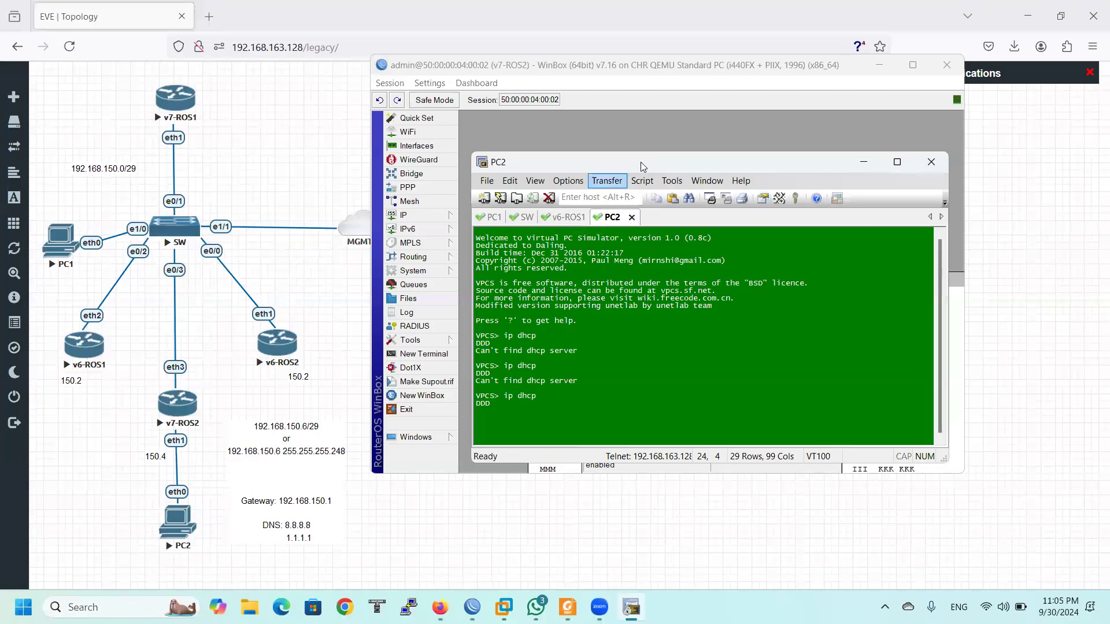
# Change relay1's interface to ether3 and apply
pyautogui.moveTo(643, 161); pyautogui.dragTo(784, 359)
pyautogui.moveTo(656, 277); pyautogui.dragTo(625, 223)
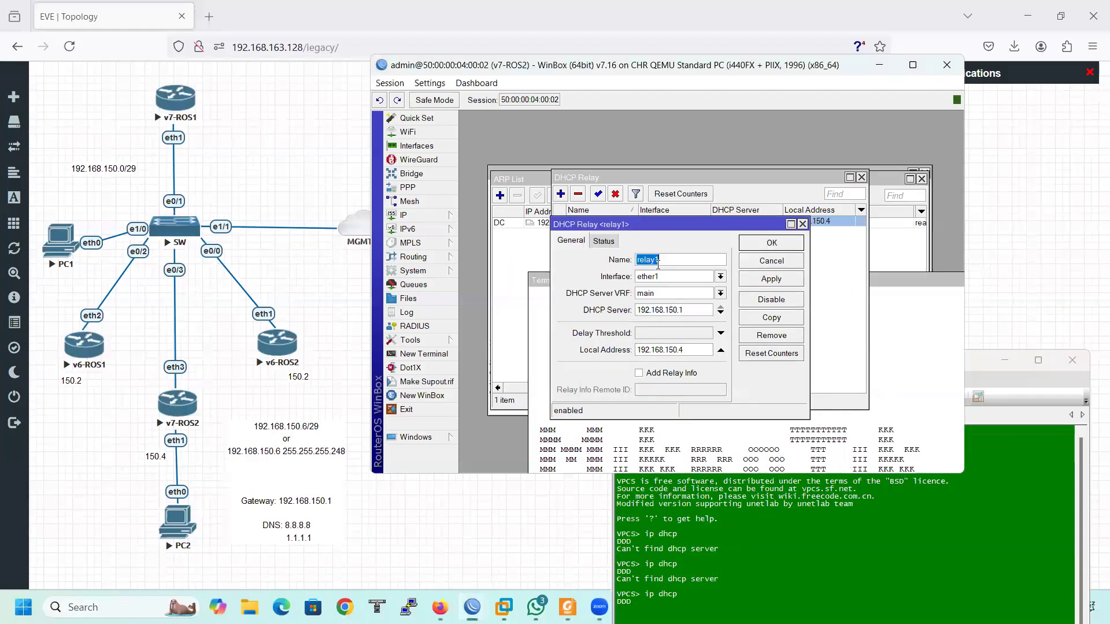
pyautogui.click(668, 275)
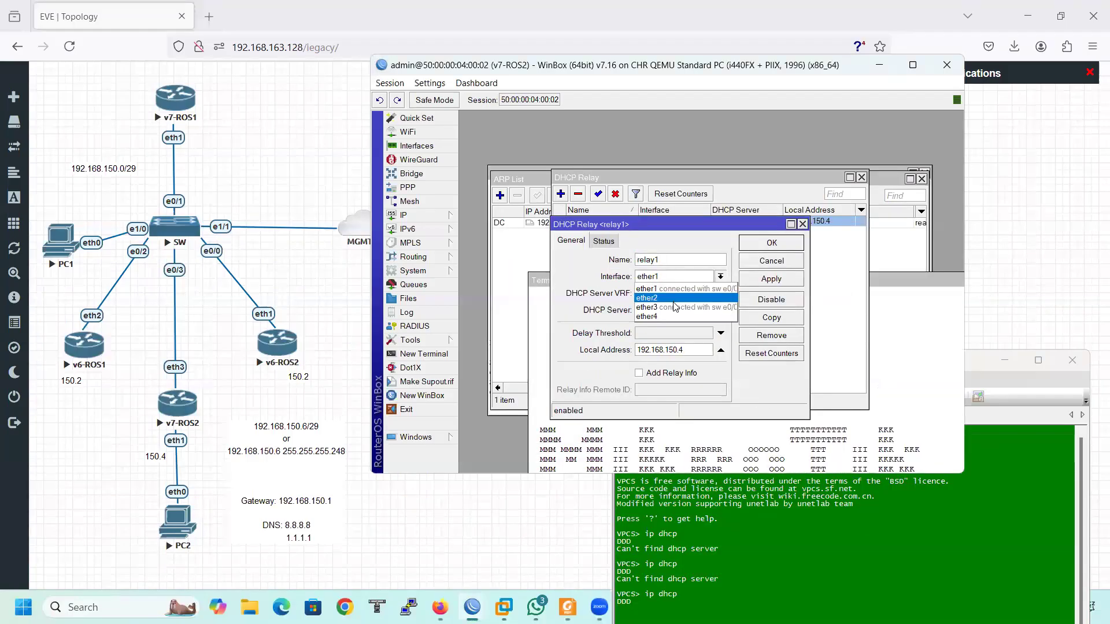
pyautogui.click(648, 307)
pyautogui.click(772, 279)
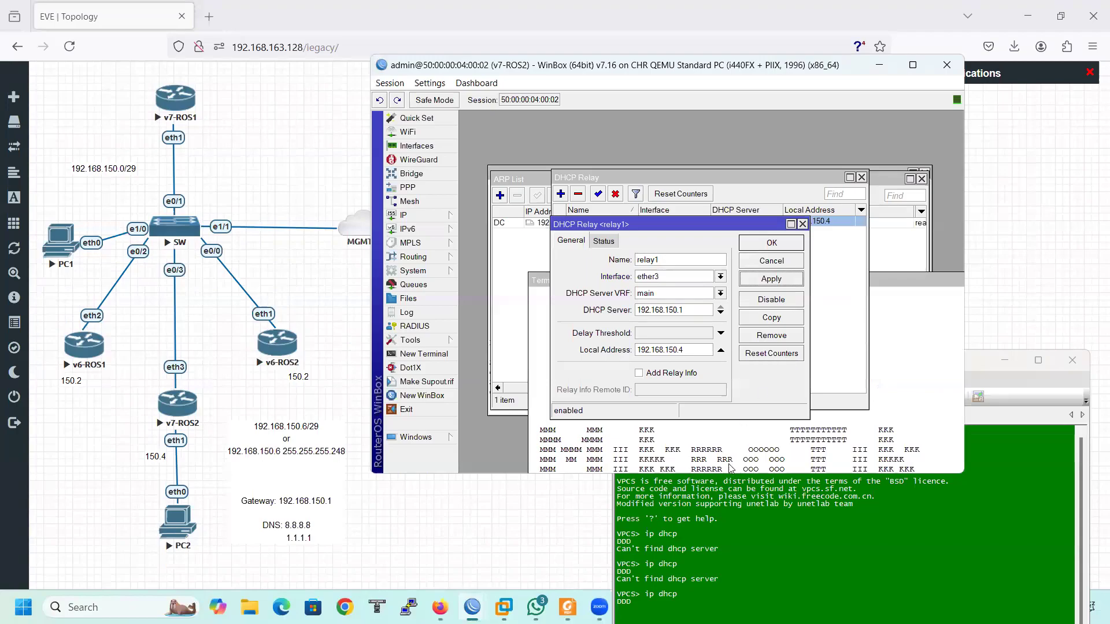
# Rerun 'ip dhcp' on PC2, which still finds no DHCP server
pyautogui.click(766, 569)
pyautogui.moveTo(721, 360); pyautogui.dragTo(585, 165)
pyautogui.press('Up')
pyautogui.press('Return')
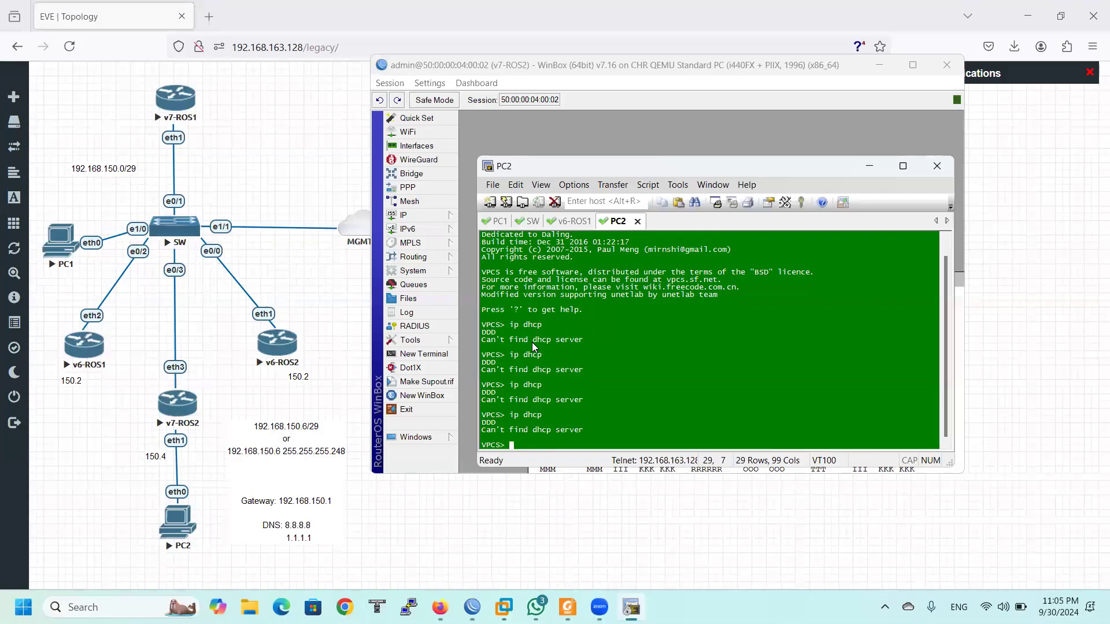
# Set relay1's interface back to ether1 and save it with OK
pyautogui.click(869, 166)
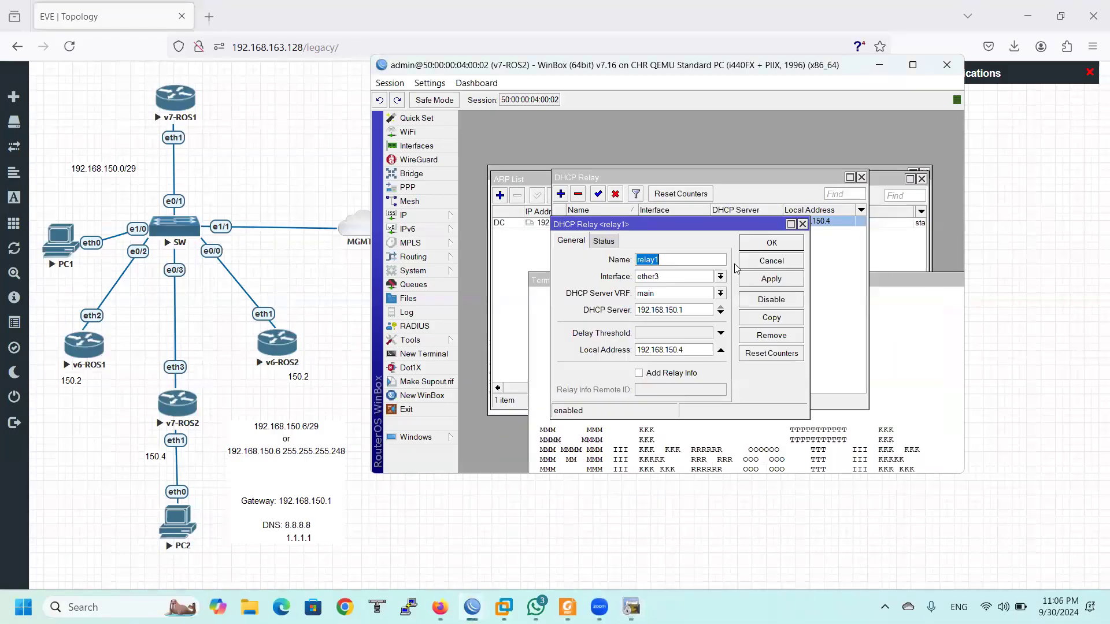
pyautogui.click(689, 280)
pyautogui.click(676, 289)
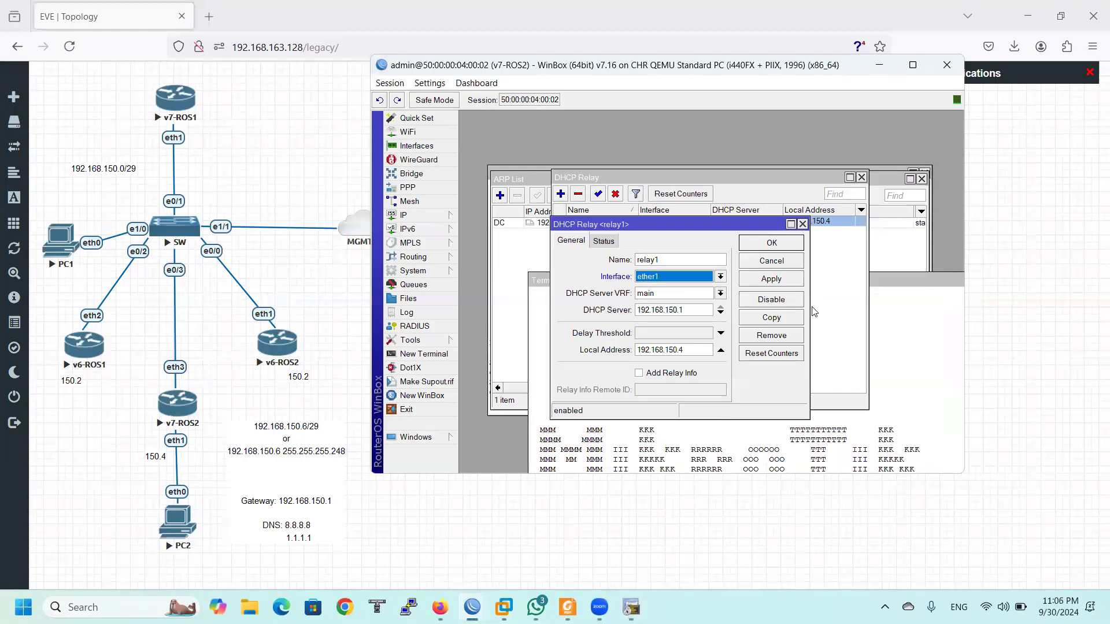
pyautogui.click(760, 245)
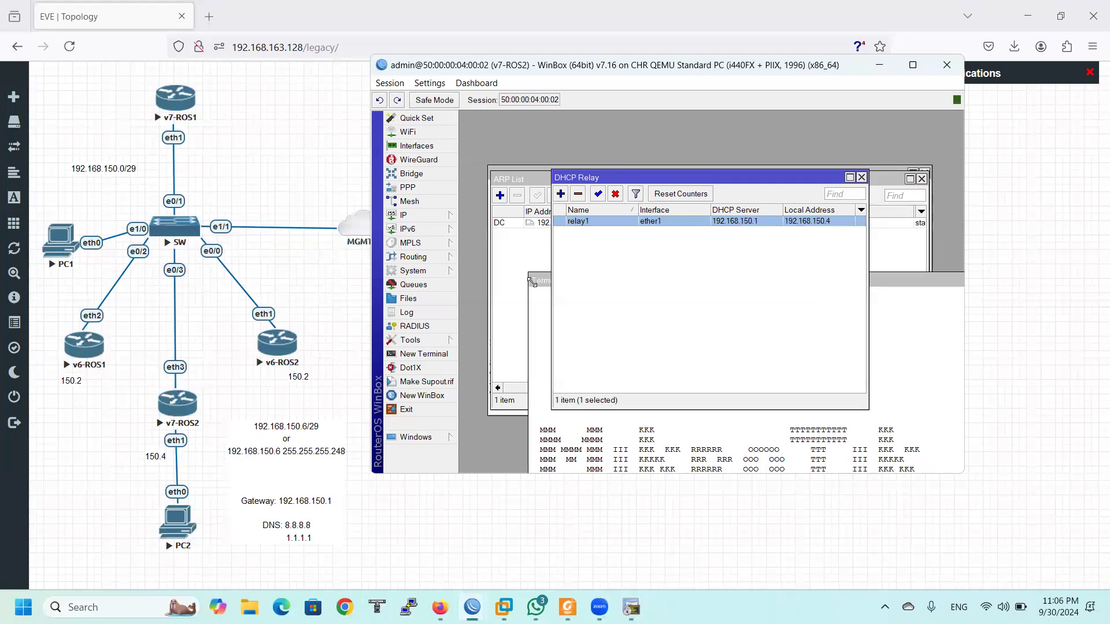
pyautogui.click(579, 442)
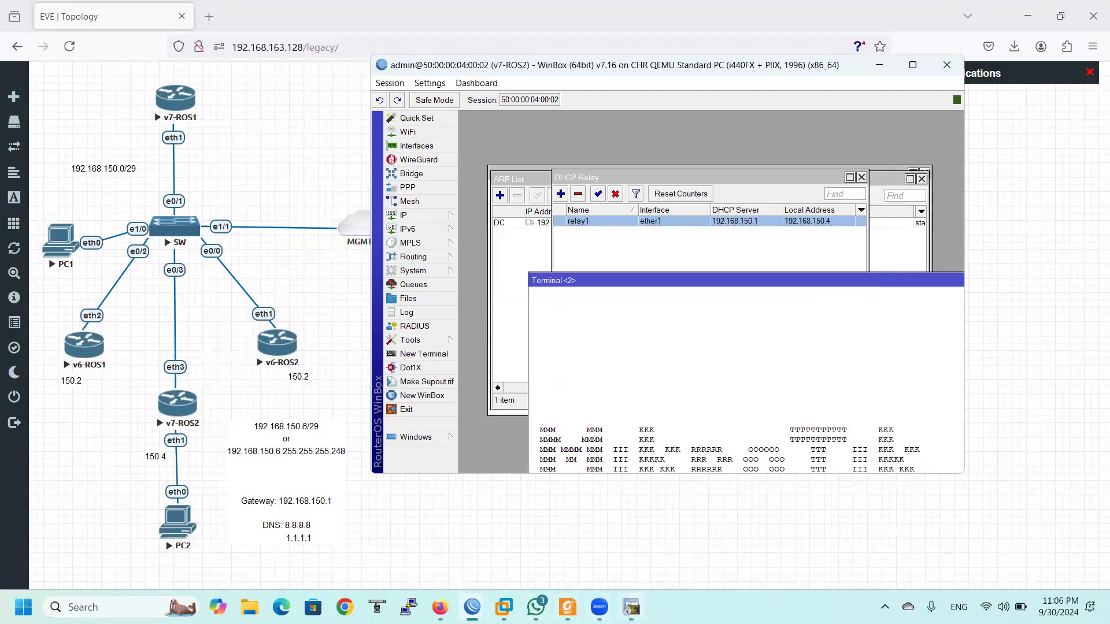
pyautogui.click(630, 607)
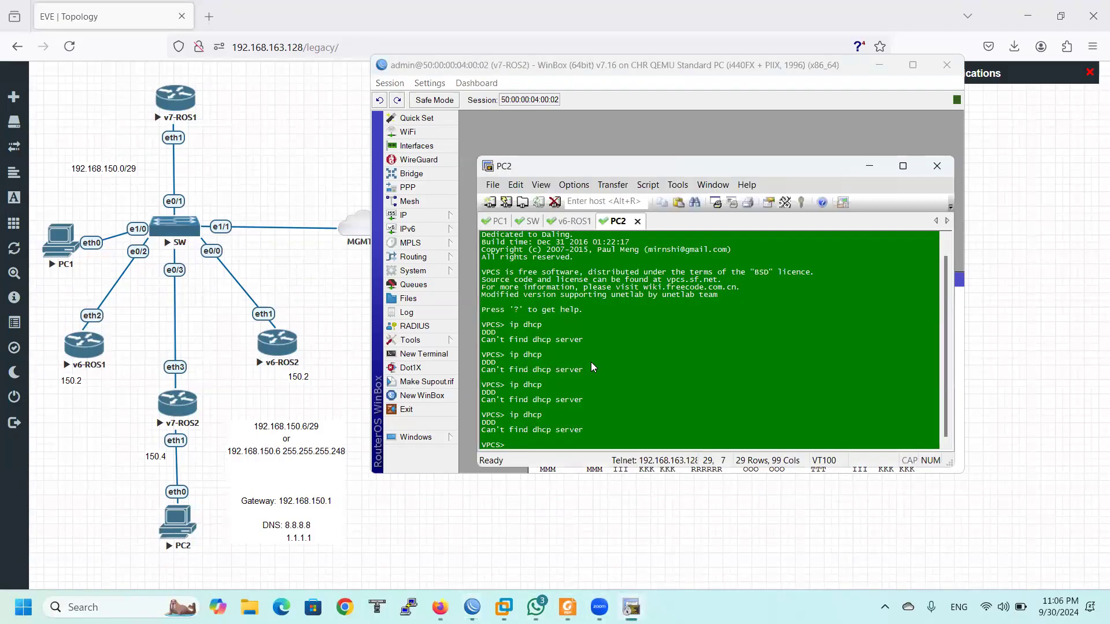
# Enter 'no shutdown' on the switch's Ethernet1/1, then retry 'ip dhcp' on PC2
pyautogui.click(528, 222)
pyautogui.write('no shu')
pyautogui.press('Return')
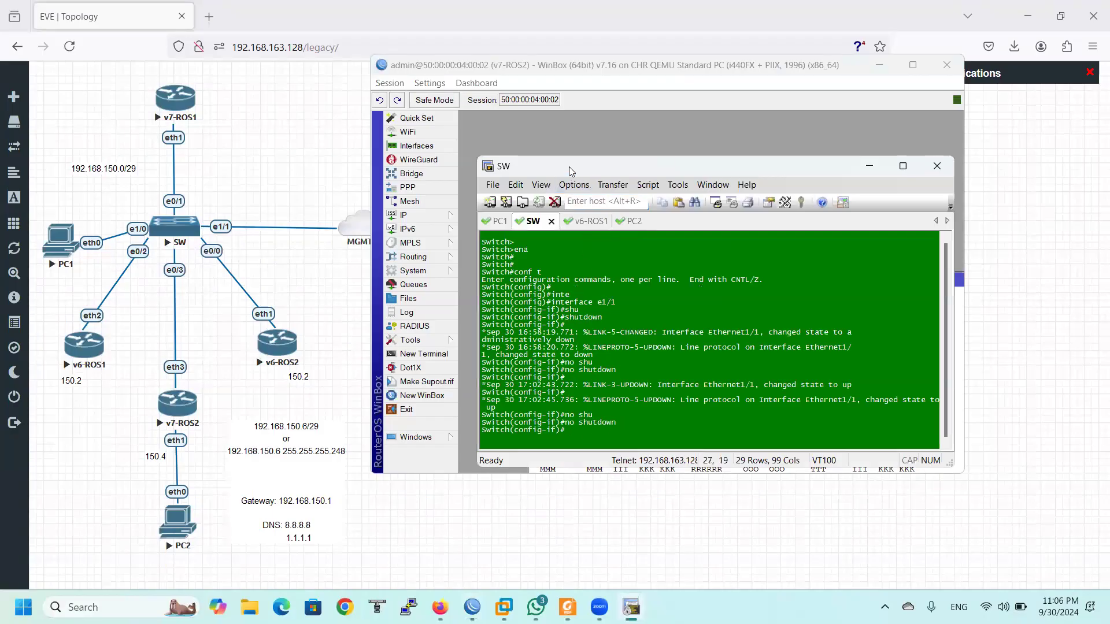
pyautogui.moveTo(569, 166); pyautogui.dragTo(666, 193)
pyautogui.click(731, 250)
pyautogui.press('Up')
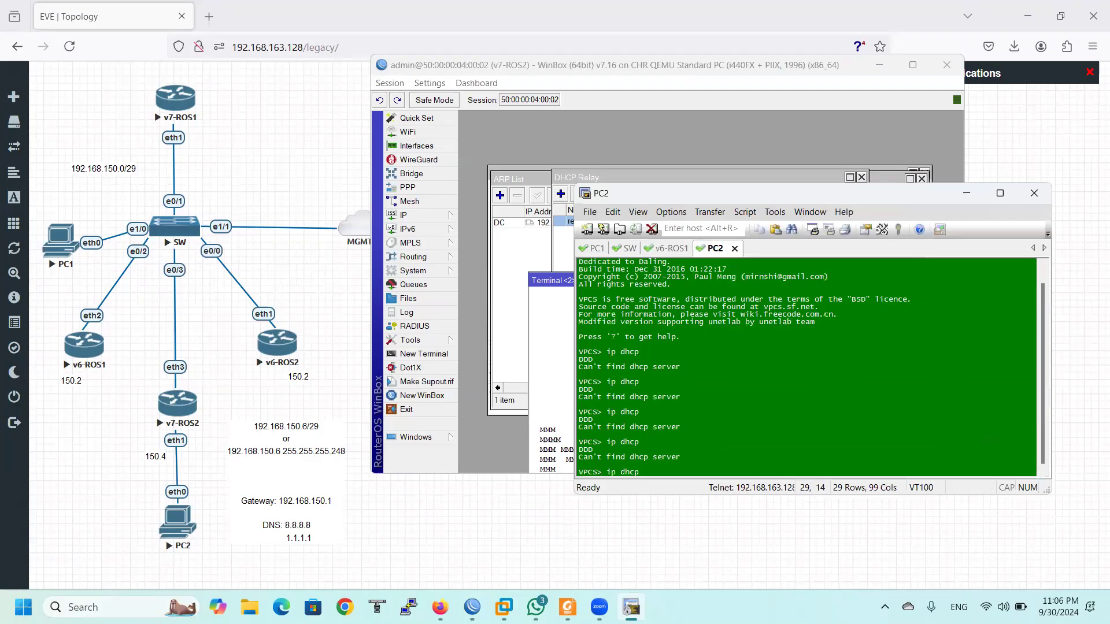
pyautogui.press('Return')
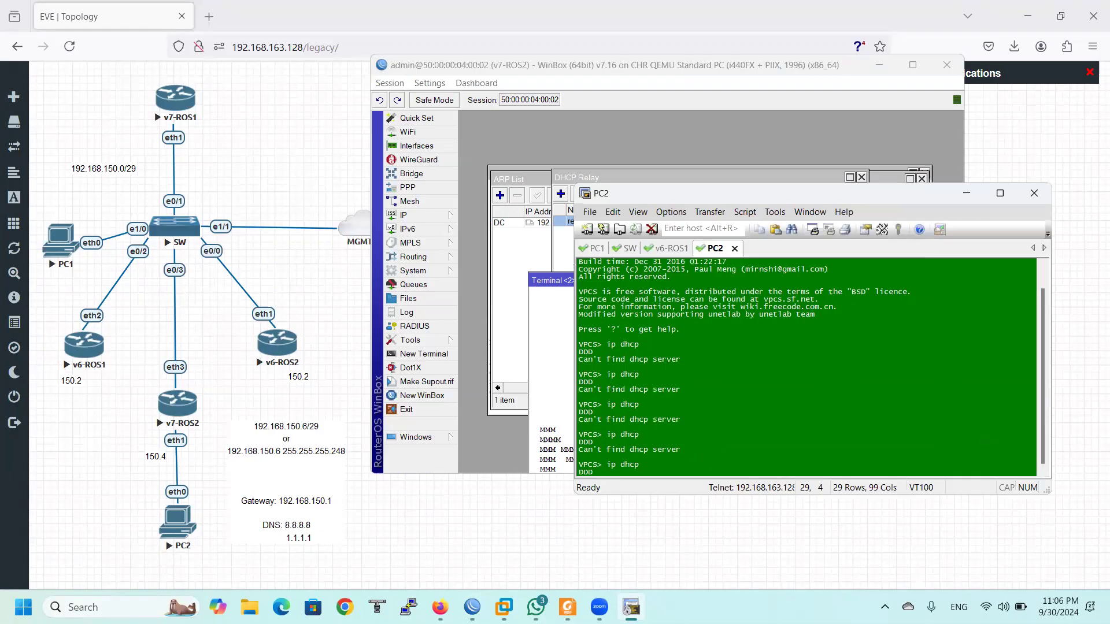
# Shut down the switch's Ethernet1/1 and retry 'ip dhcp' on PC2 twice more
pyautogui.click(627, 250)
pyautogui.write('shu')
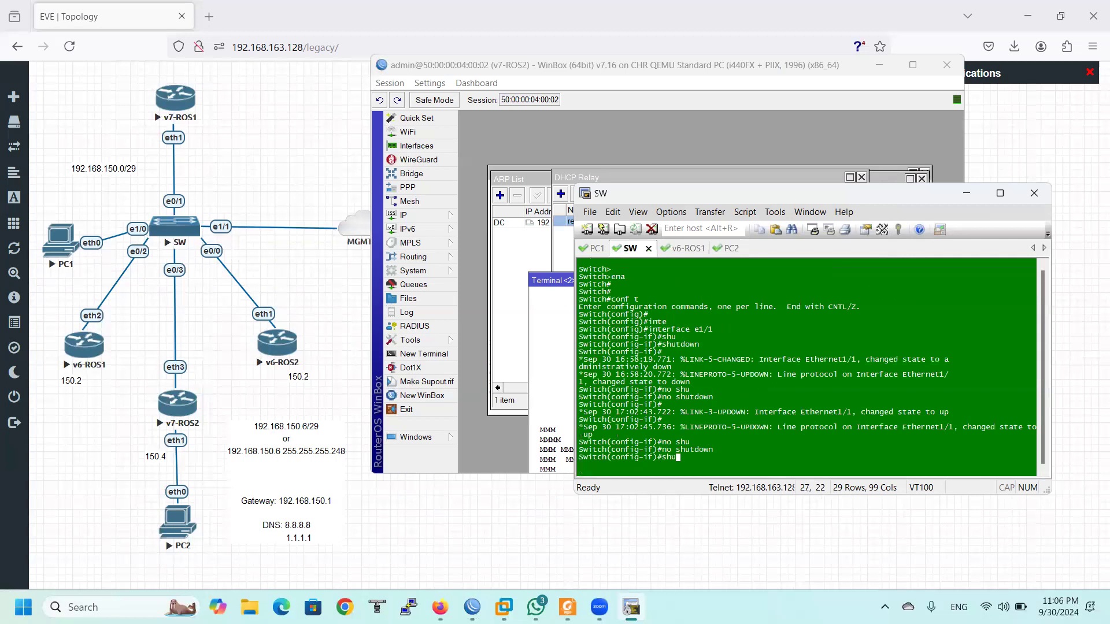
pyautogui.press('Tab')
pyautogui.press('Return')
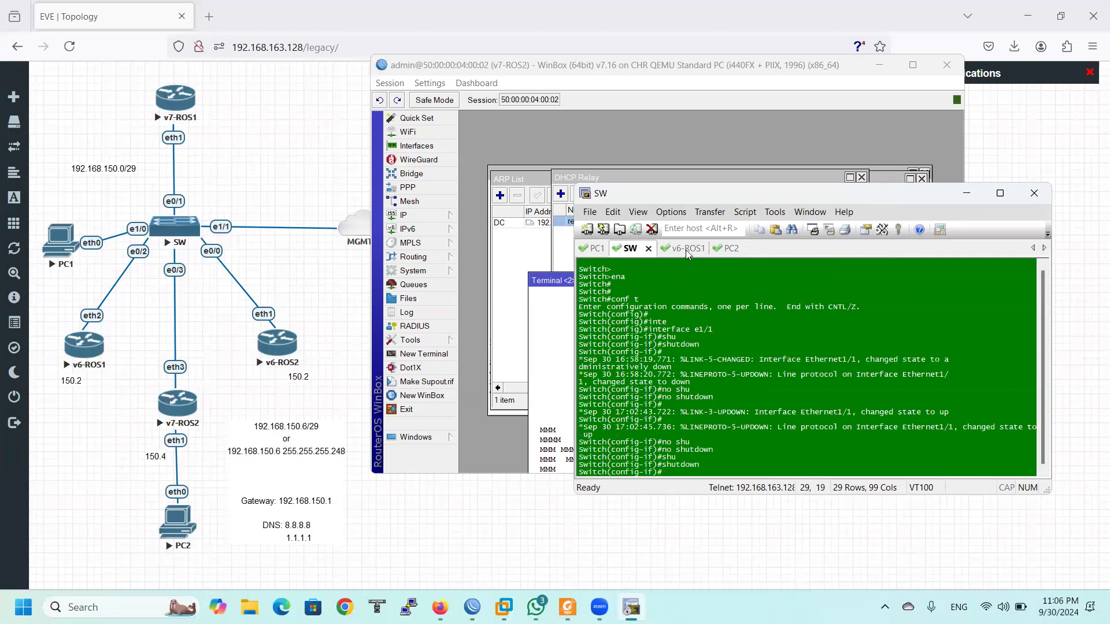
pyautogui.click(726, 249)
pyautogui.press('Up')
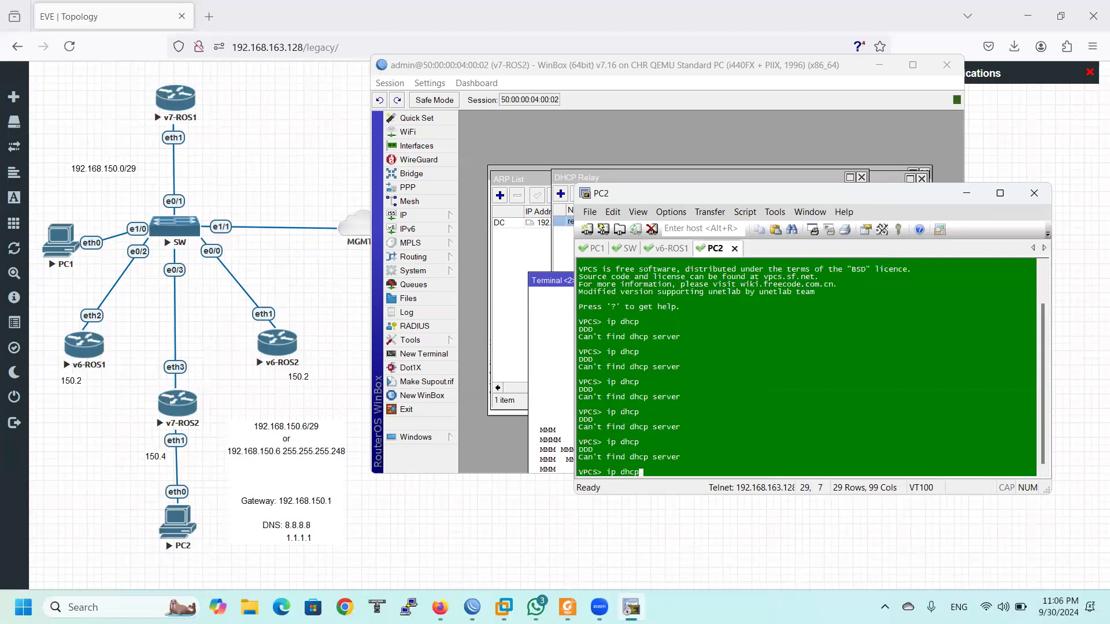
pyautogui.press('Return')
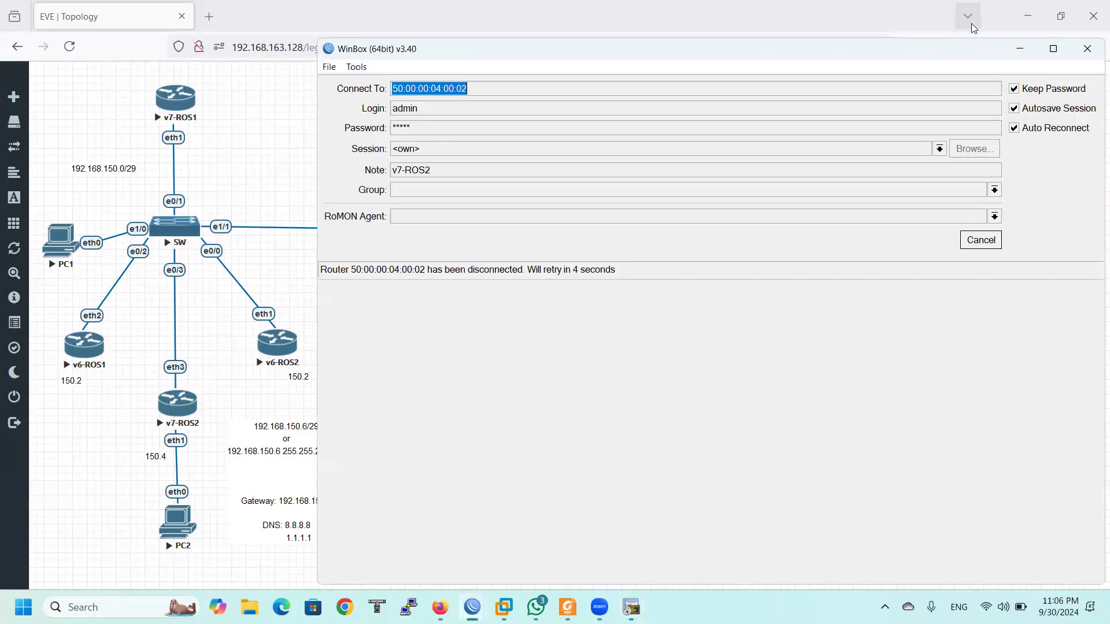
pyautogui.click(1025, 55)
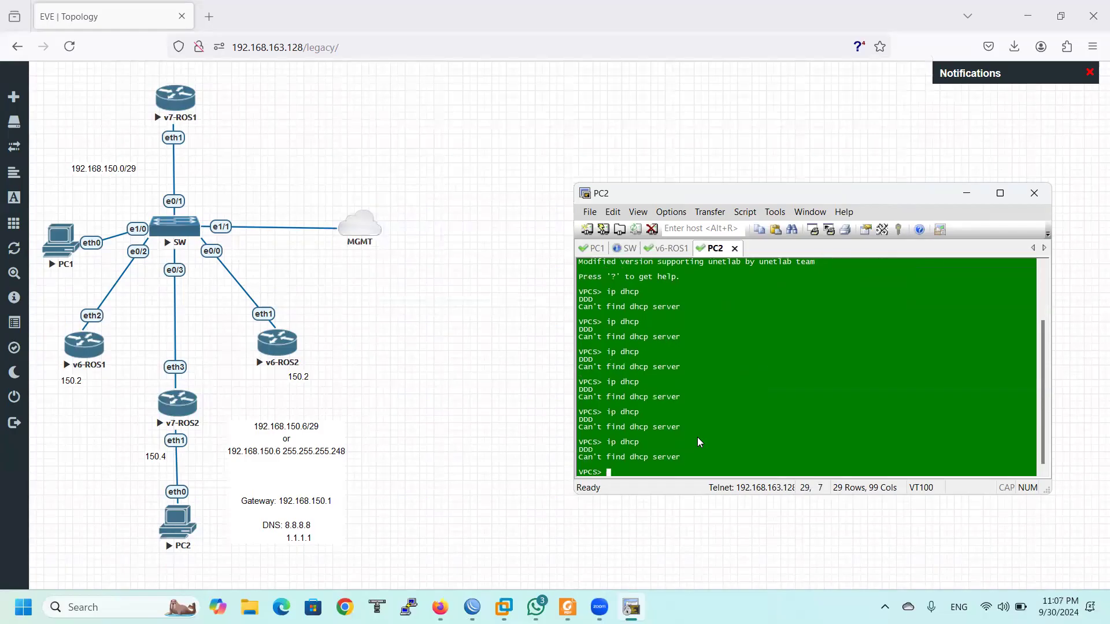
pyautogui.press('Up')
pyautogui.press('Return')
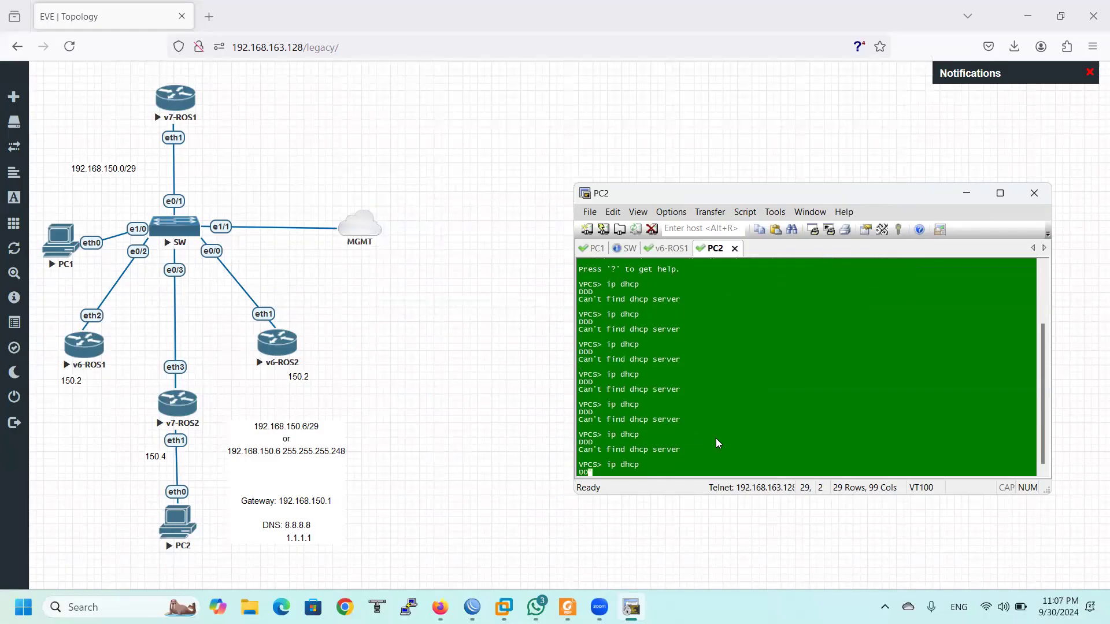